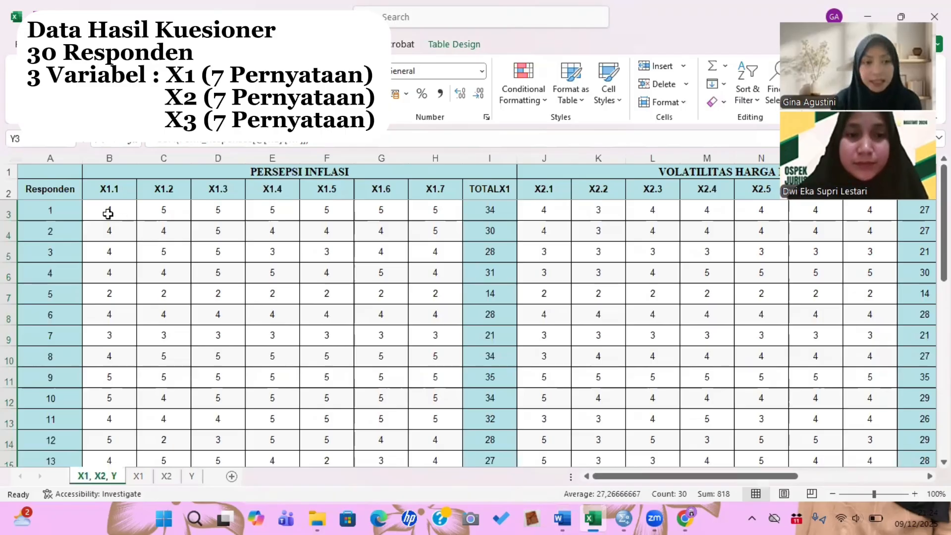
- Copy the respondents' item scores and totals from the X1, X2, Y worksheet
{"action": "left_click_drag", "start_coordinate": [110, 210], "coordinate": [689, 437]}
{"action": "key", "text": "shift+F10"}
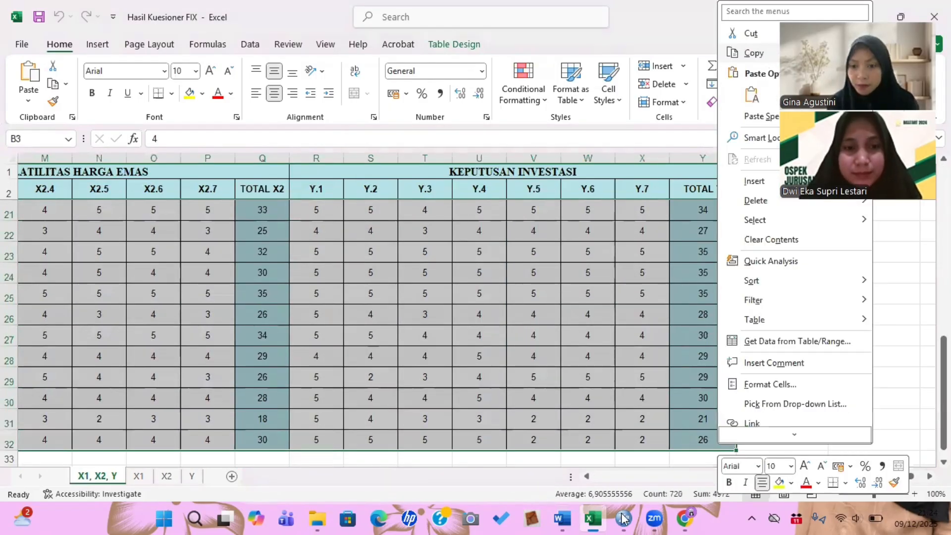
{"action": "key", "text": "c"}
- Switch to the empty SPSS data editor and paste the copied scores starting at the first cell
{"action": "left_click", "coordinate": [623, 518]}
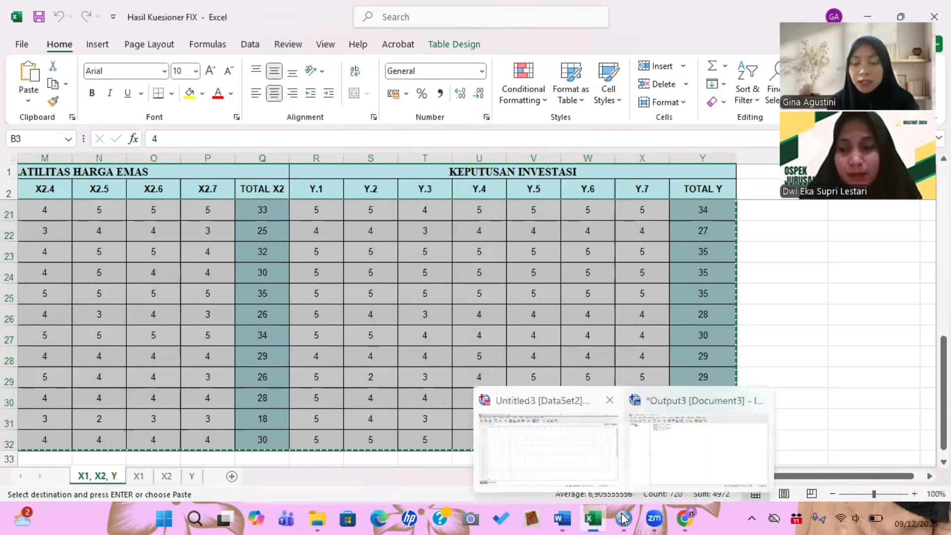
{"action": "left_click", "coordinate": [548, 446]}
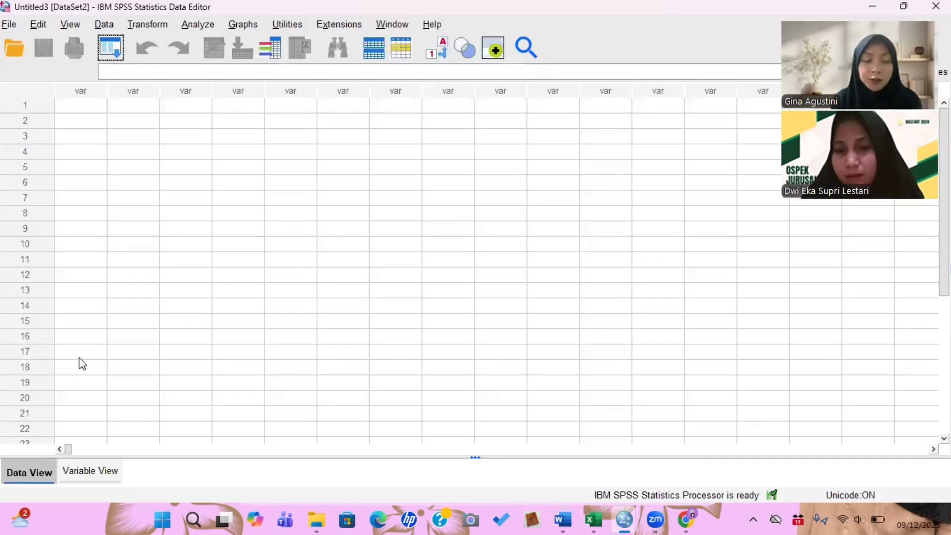
{"action": "left_click", "coordinate": [82, 107]}
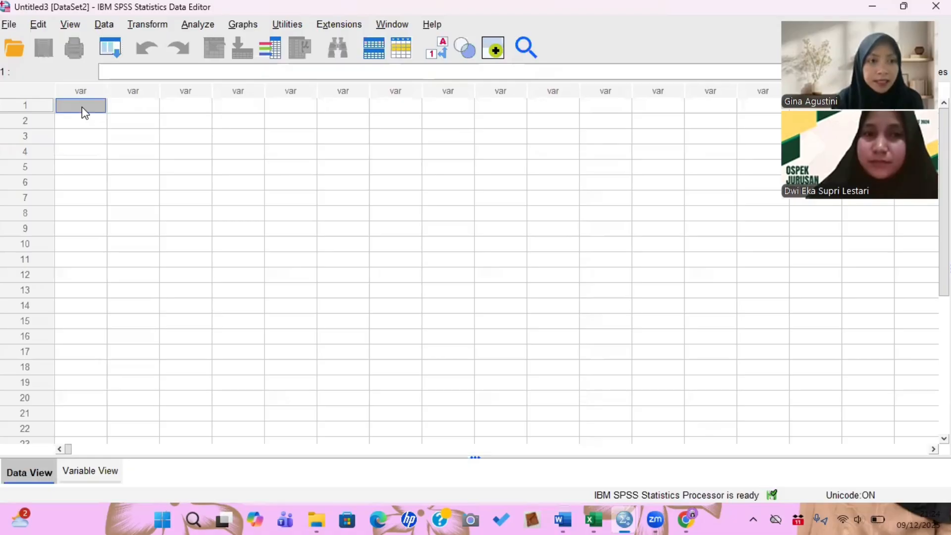
{"action": "right_click", "coordinate": [82, 106]}
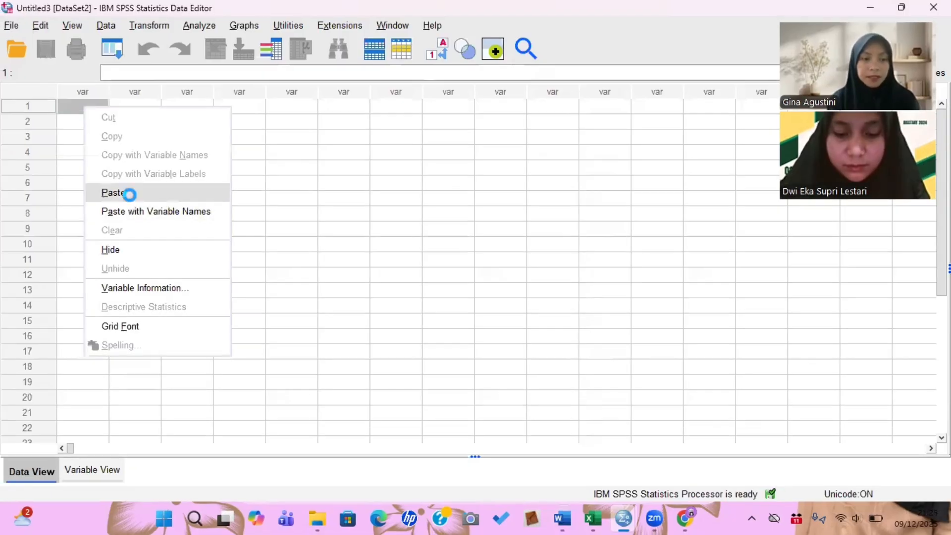
{"action": "left_click", "coordinate": [131, 196]}
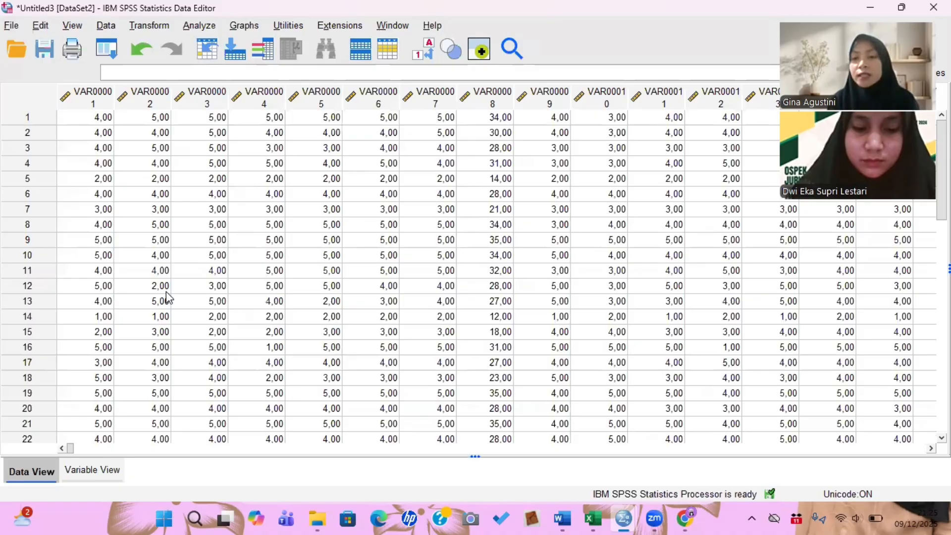
- Rename the variables X1.1–X1.7, TOTALX1, X2.1–X2.7, TOTALX2, Y.1–Y.7 and TOTALY in Variable View
{"action": "left_click", "coordinate": [101, 477]}
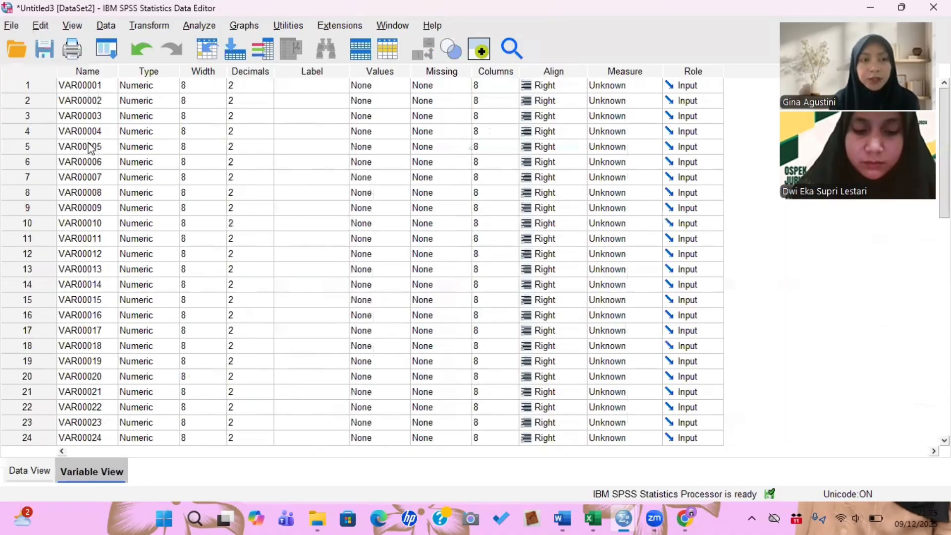
{"action": "left_click", "coordinate": [108, 86]}
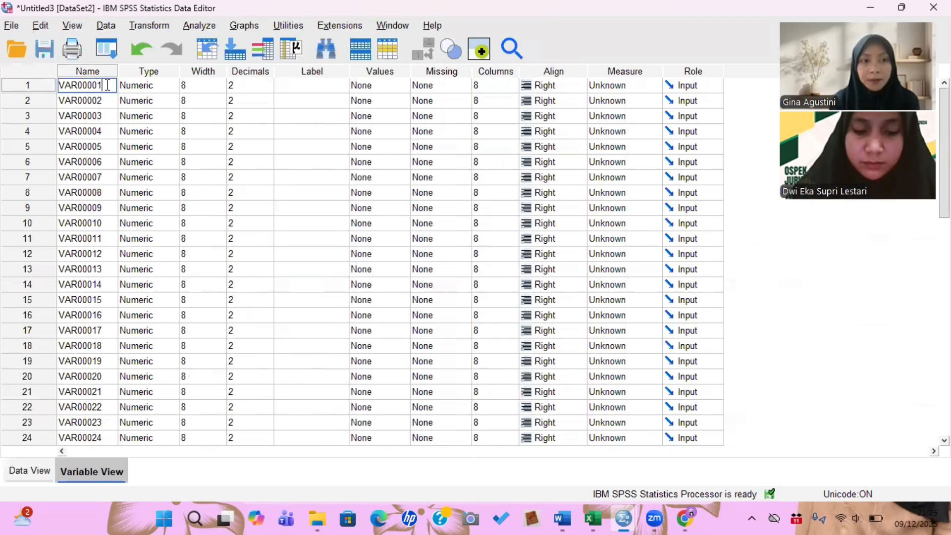
{"action": "double_click", "coordinate": [83, 87]}
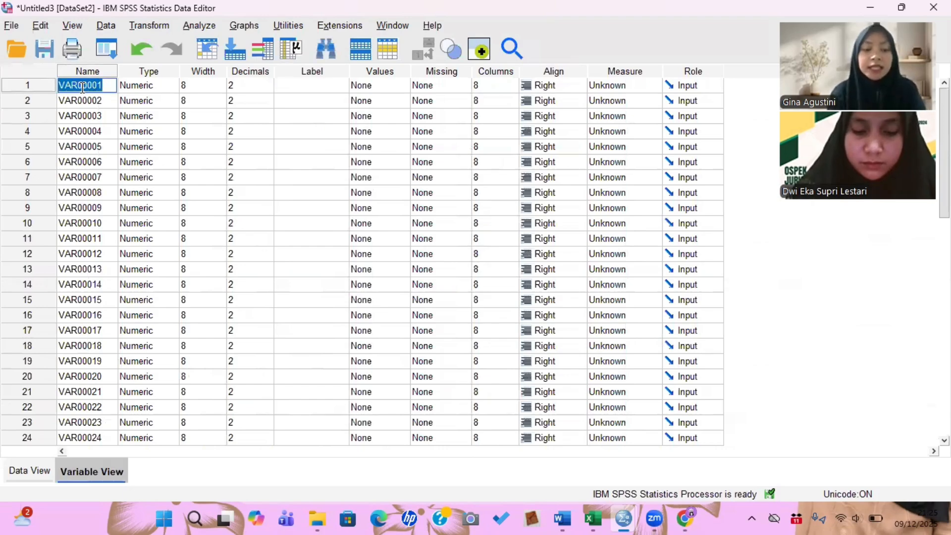
{"action": "type", "text": "X1"}
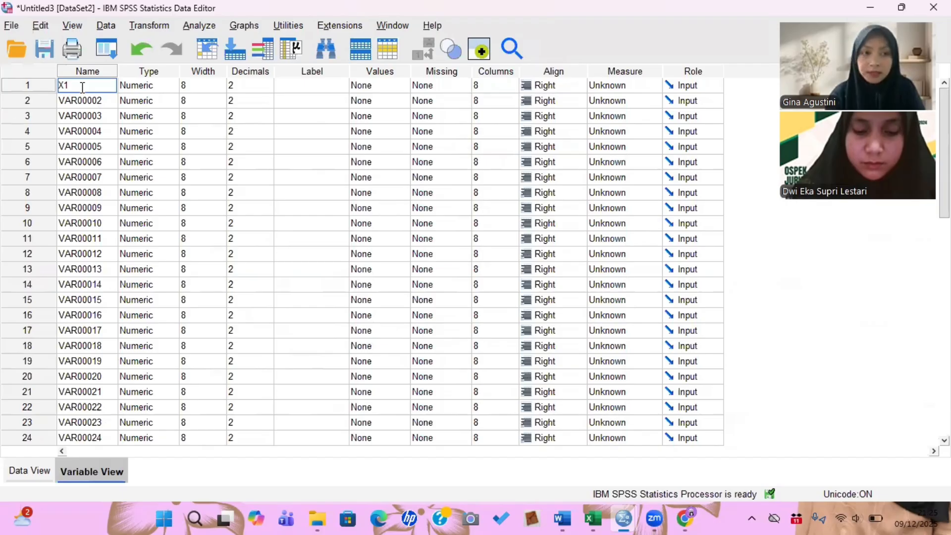
{"action": "type", "text": ".1"}
{"action": "key", "text": "Return"}
{"action": "type", "text": "X1.2"}
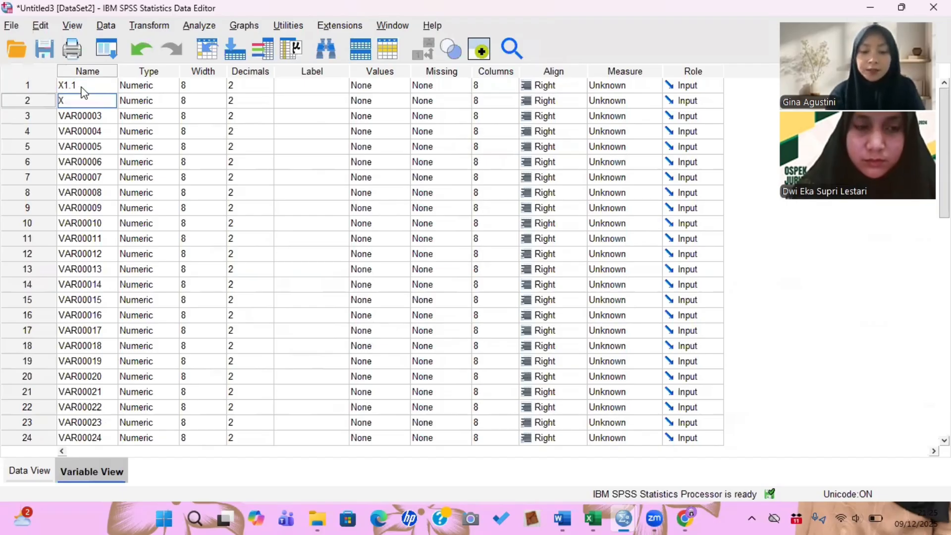
{"action": "key", "text": "Return"}
{"action": "type", "text": "X1.3"}
{"action": "key", "text": "Return"}
{"action": "type", "text": "X1.4 X1.5 X1.6 X1.7 TOTALX1 X2.1 X2.2 X2"}
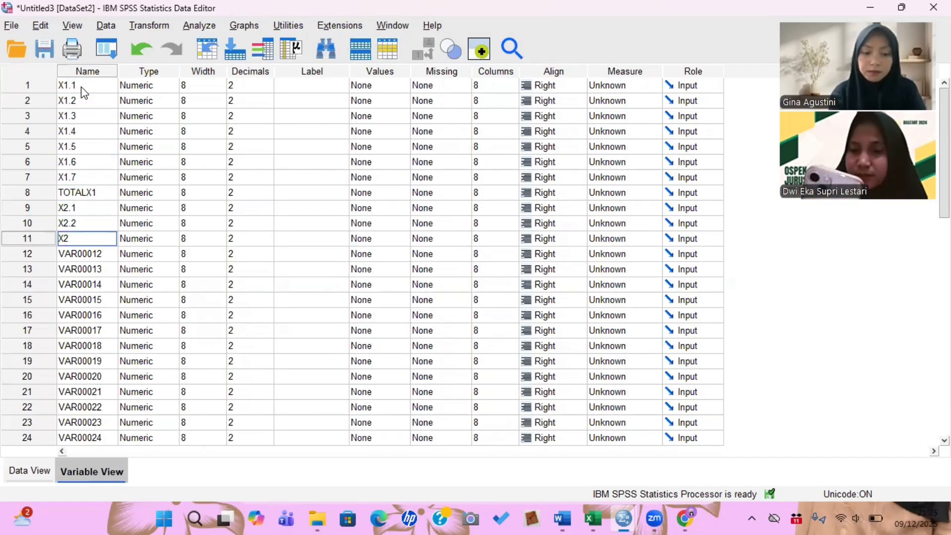
{"action": "type", "text": ".3 X2.4 X2.5 X2.6 X2.7 TOTALX2 Y.1 Y.2 Y.3 "}
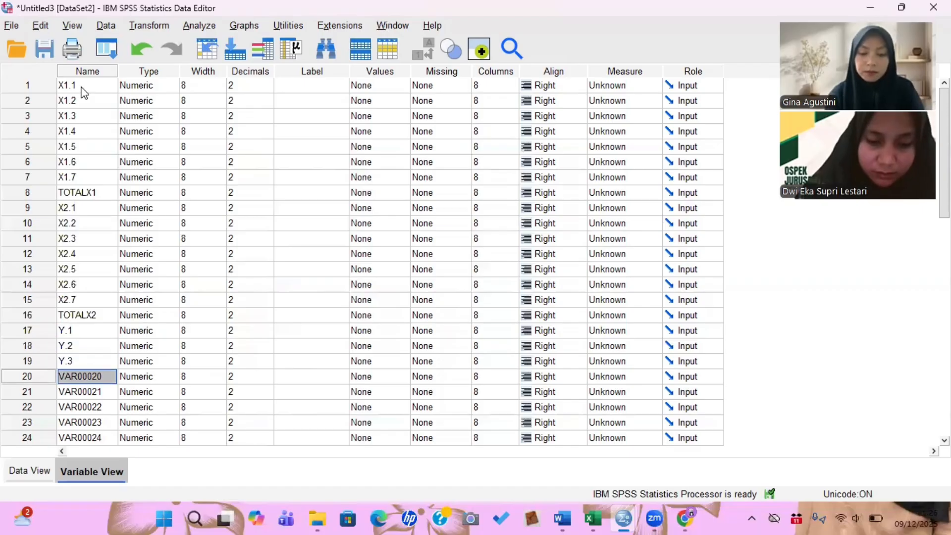
{"action": "type", "text": "Y.4 Y.5 Y.6 Y.7"}
{"action": "key", "text": "Return"}
{"action": "type", "text": "TOTALY"}
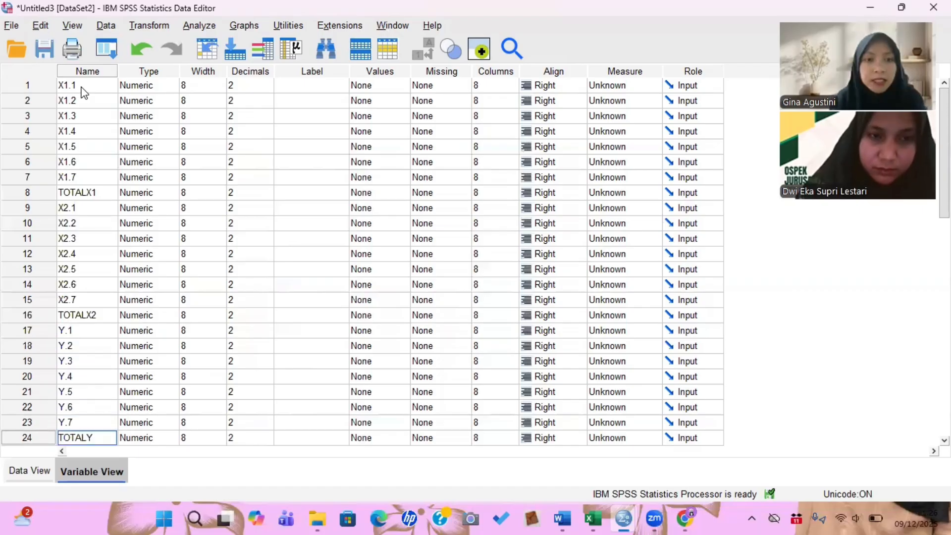
- Set the decimals to 0 for the first variable and copy that setting to all other variables
{"action": "left_click", "coordinate": [266, 89]}
{"action": "type", "text": "0"}
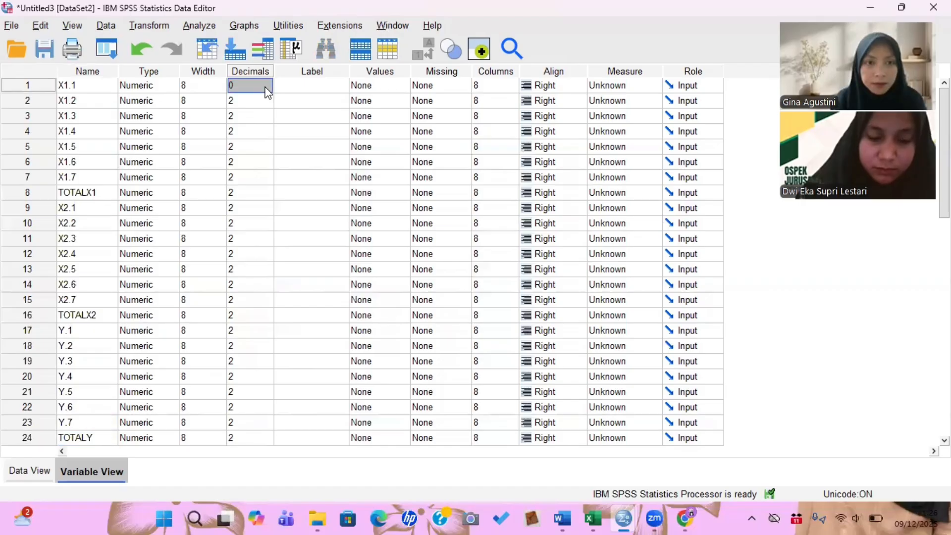
{"action": "right_click", "coordinate": [265, 88]}
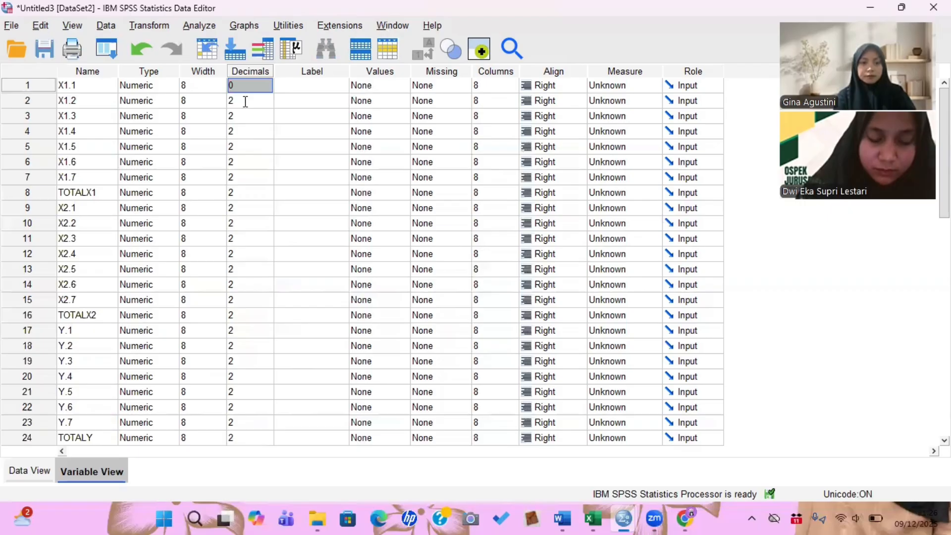
{"action": "left_click_drag", "start_coordinate": [245, 102], "coordinate": [265, 270]}
{"action": "left_click_drag", "start_coordinate": [267, 371], "coordinate": [252, 396]}
{"action": "right_click", "coordinate": [253, 397]}
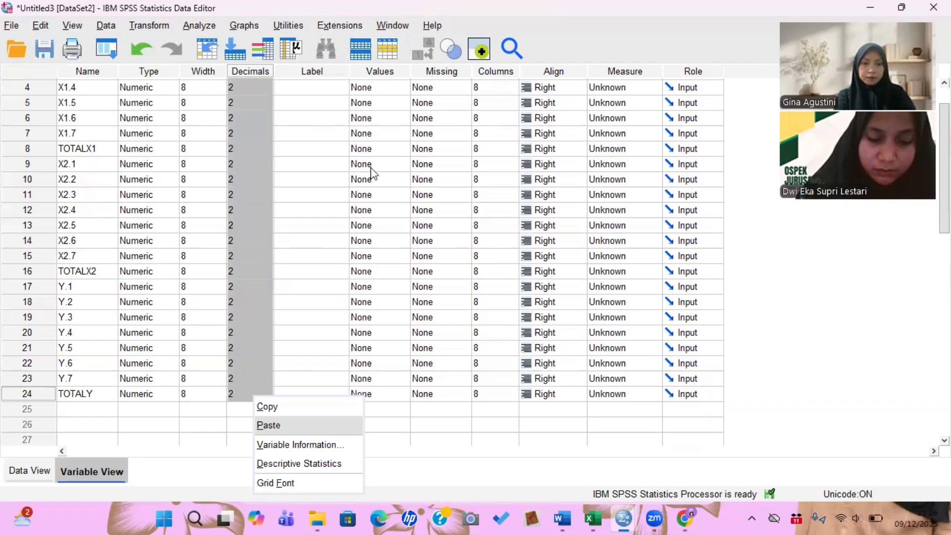
{"action": "key", "text": "Return"}
{"action": "left_click", "coordinate": [303, 148]}
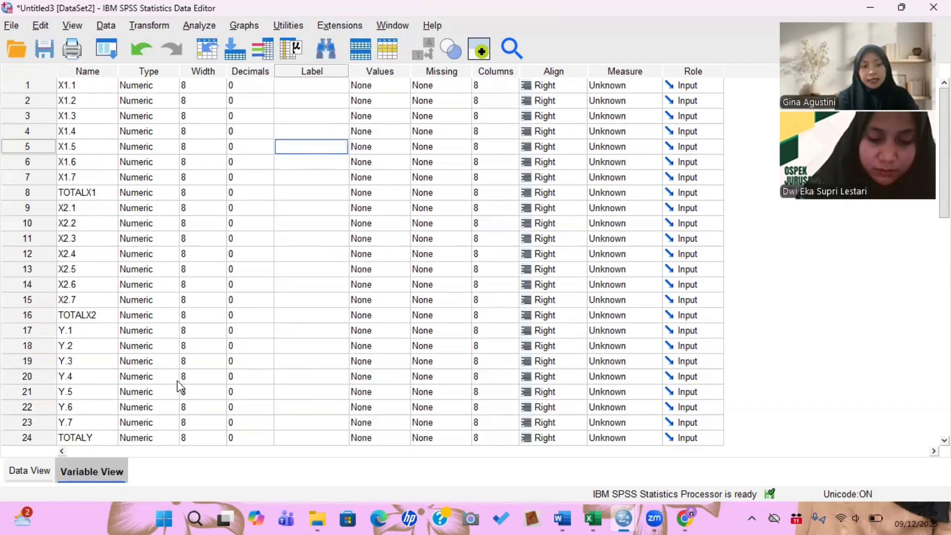
- Run a Pearson bivariate correlation on X1.1 through X1.7 and TOTALX1 with two-tailed significance
{"action": "key", "text": "ctrl+t"}
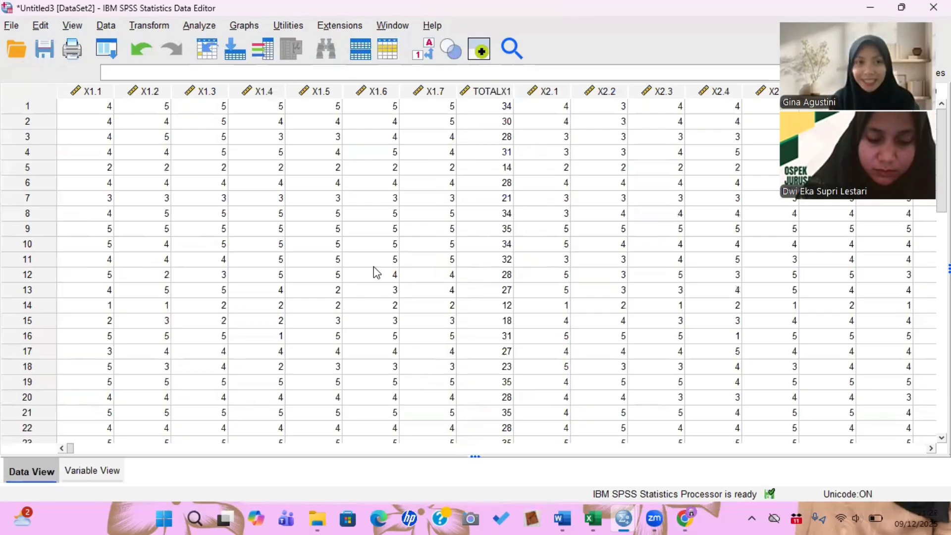
{"action": "left_click", "coordinate": [209, 28]}
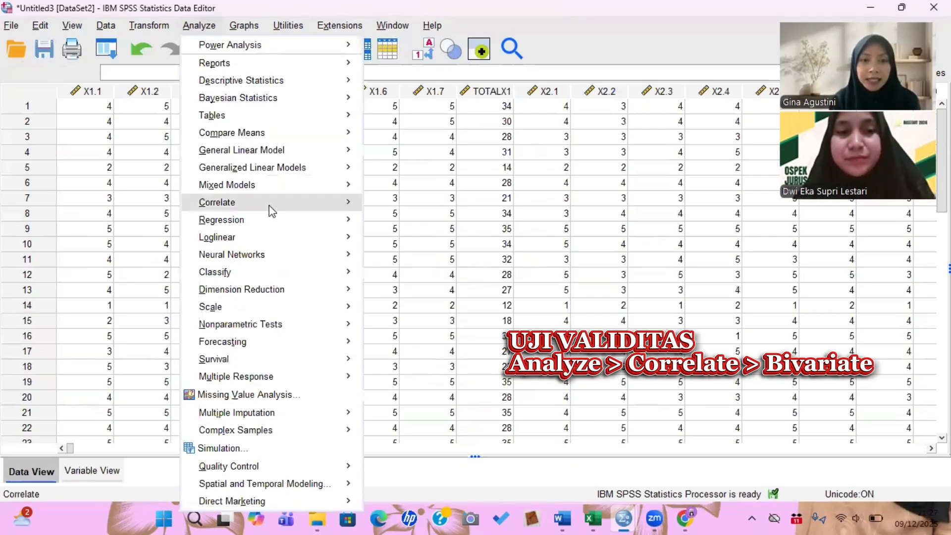
{"action": "mouse_move", "coordinate": [388, 204]}
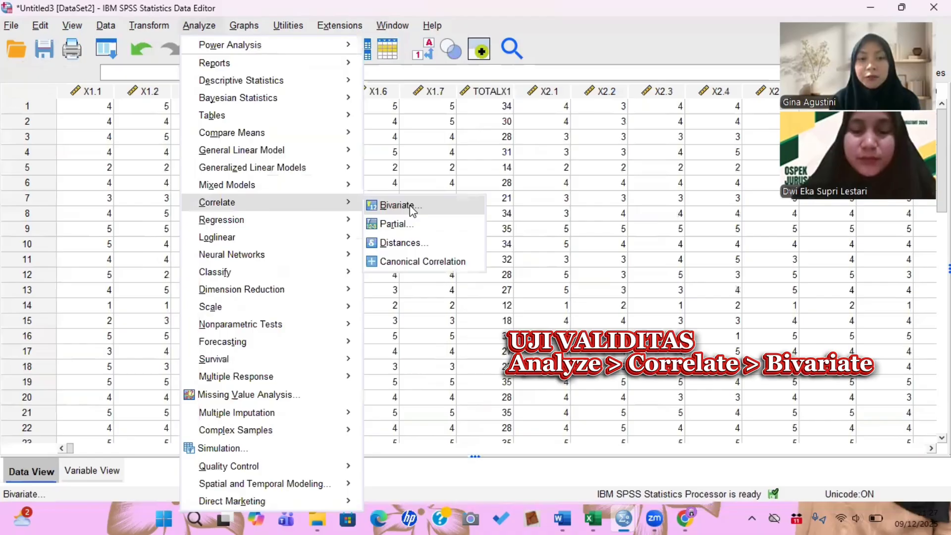
{"action": "left_click", "coordinate": [396, 205]}
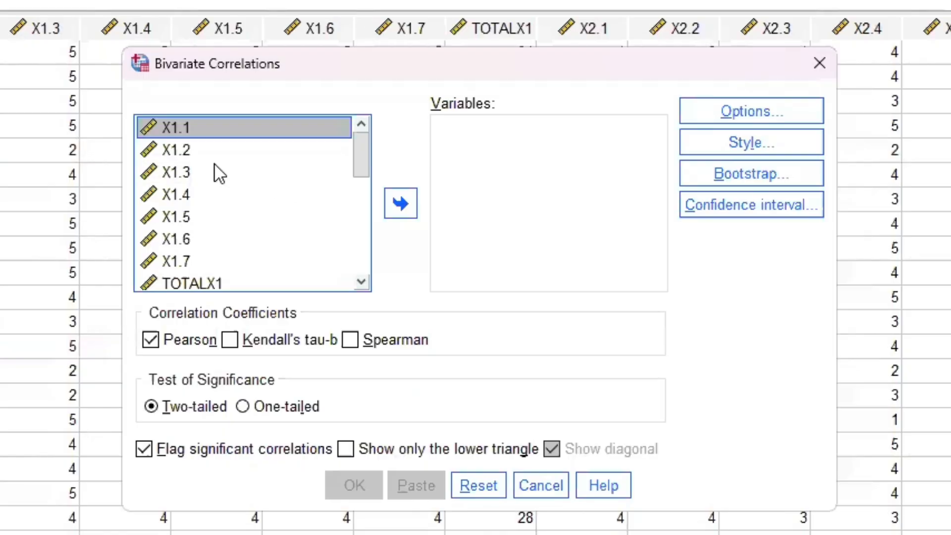
{"action": "left_click", "coordinate": [197, 180], "text": "shift"}
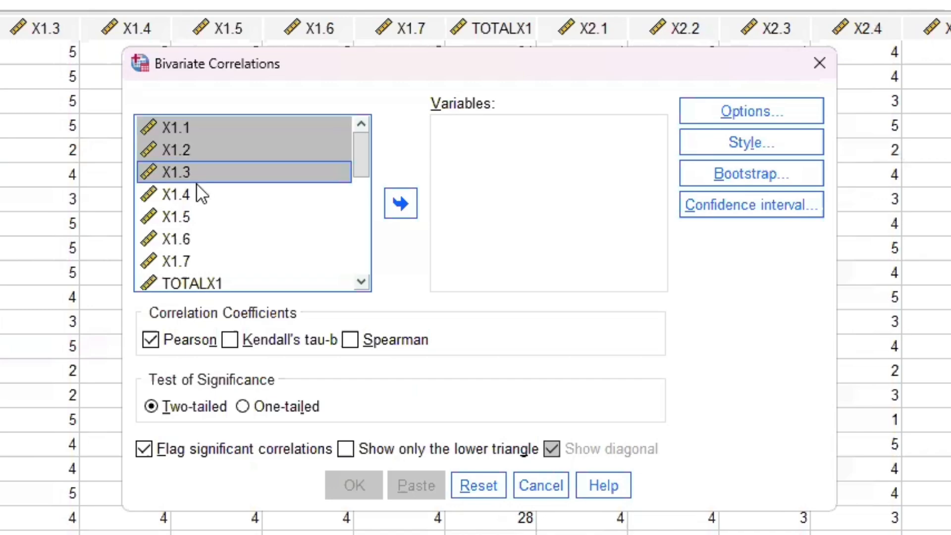
{"action": "left_click", "coordinate": [197, 193], "text": "shift"}
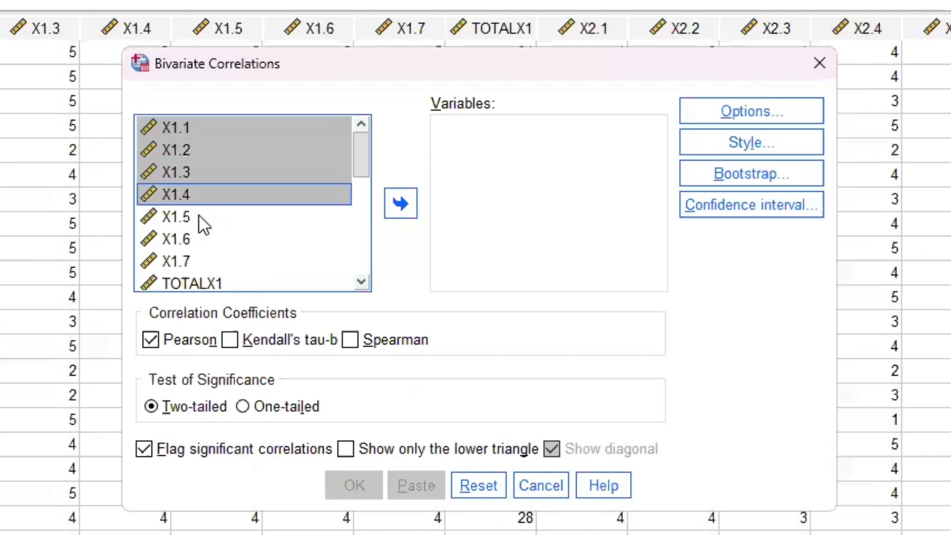
{"action": "key", "text": "shift+Down"}
{"action": "key", "text": "shift+Down"}
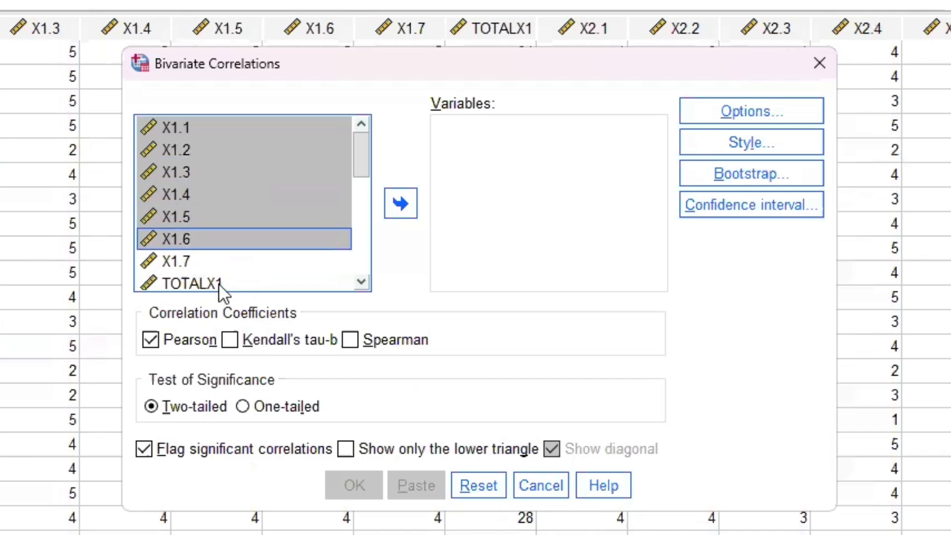
{"action": "left_click", "coordinate": [219, 283], "text": "shift"}
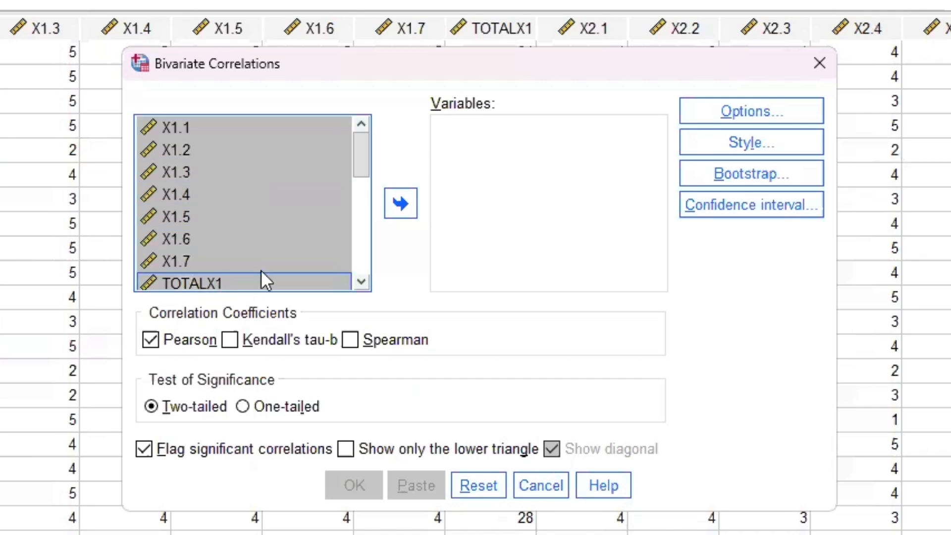
{"action": "left_click", "coordinate": [397, 207]}
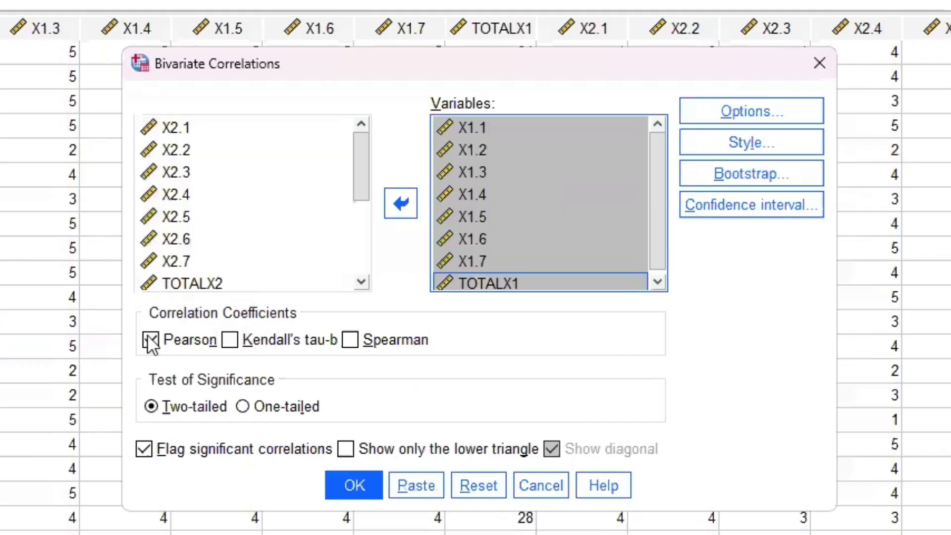
{"action": "left_click", "coordinate": [354, 484]}
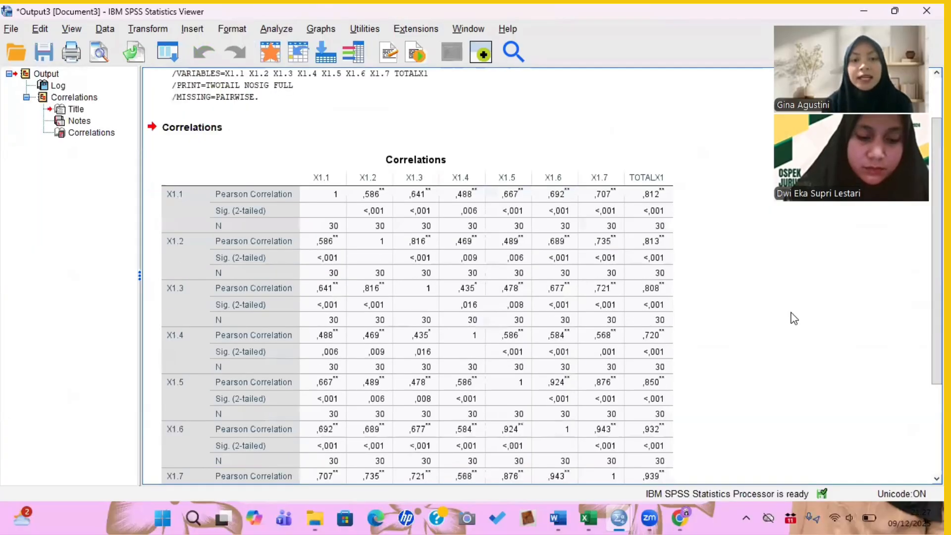
- Review the X1 correlations table in the output viewer
{"action": "scroll", "coordinate": [794, 318], "scroll_direction": "down", "scroll_amount": 3}
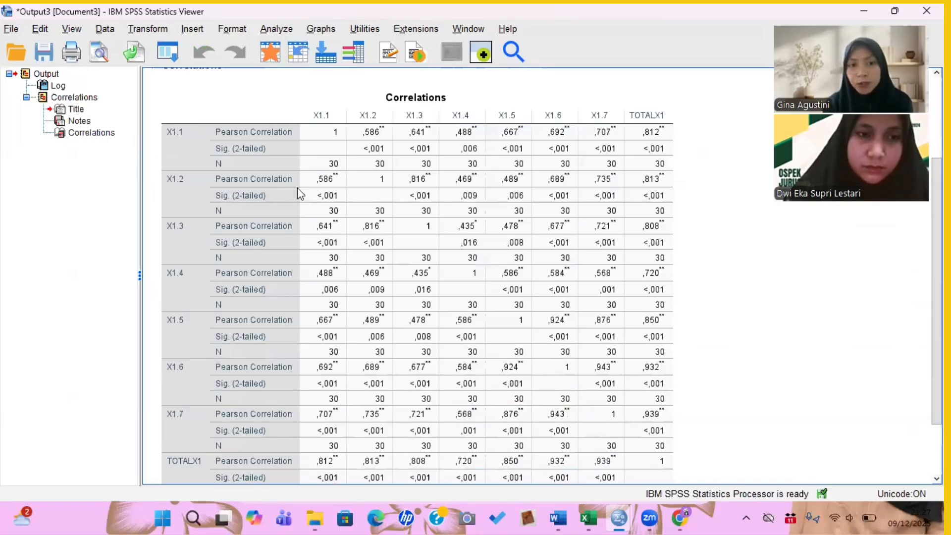
{"action": "left_click", "coordinate": [242, 124]}
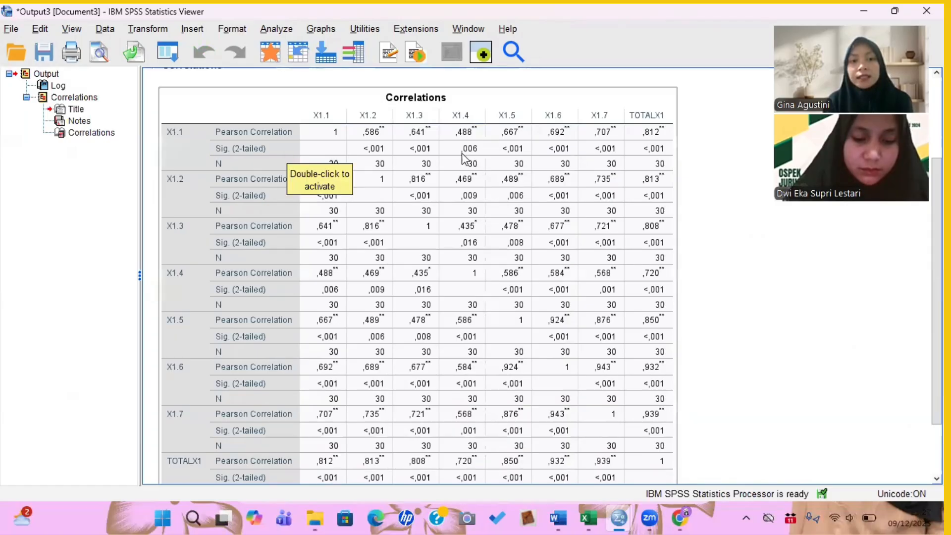
{"action": "left_click", "coordinate": [757, 264]}
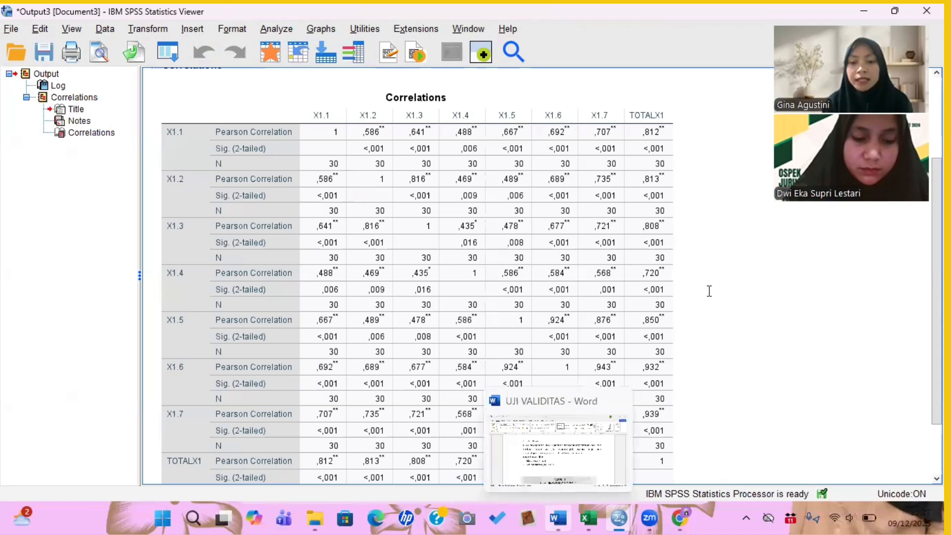
- Consult the r product-moment table in the UJI VALIDITAS document for N 30 at 5%, then return to the output
{"action": "key", "text": "alt+Tab"}
{"action": "scroll", "coordinate": [707, 293], "scroll_direction": "down", "scroll_amount": 1}
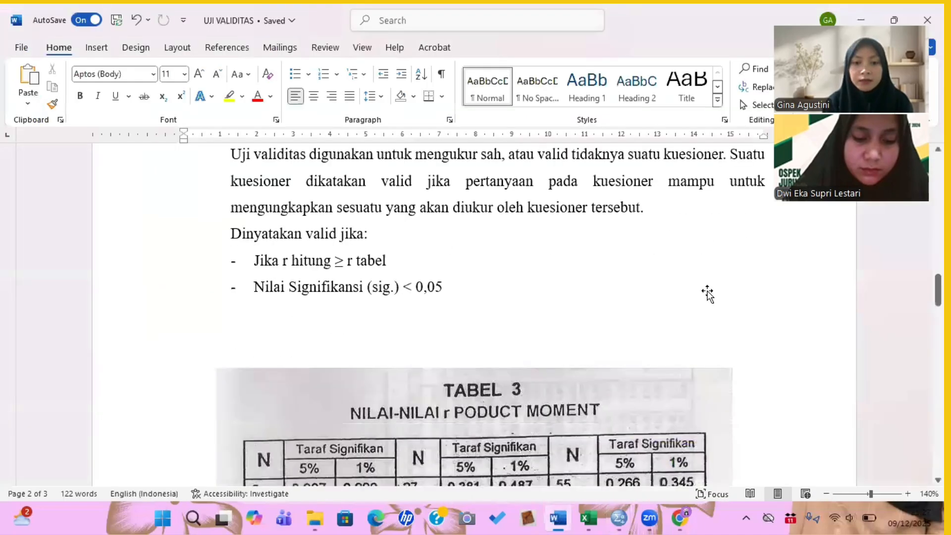
{"action": "scroll", "coordinate": [707, 294], "scroll_direction": "down", "scroll_amount": 5}
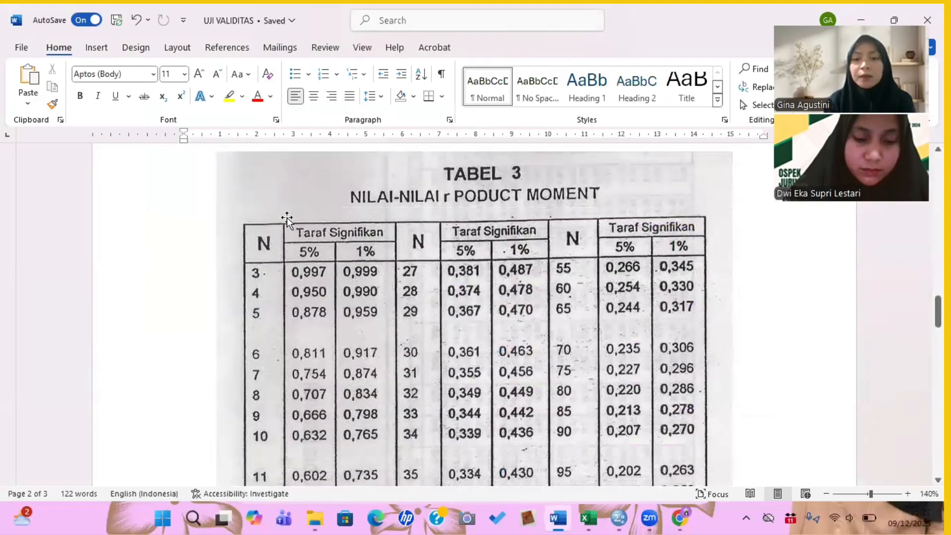
{"action": "mouse_move", "coordinate": [286, 221]}
{"action": "left_mouse_down"}
{"action": "mouse_move", "coordinate": [293, 246]}
{"action": "mouse_move", "coordinate": [261, 259]}
{"action": "mouse_move", "coordinate": [262, 228]}
{"action": "left_mouse_up"}
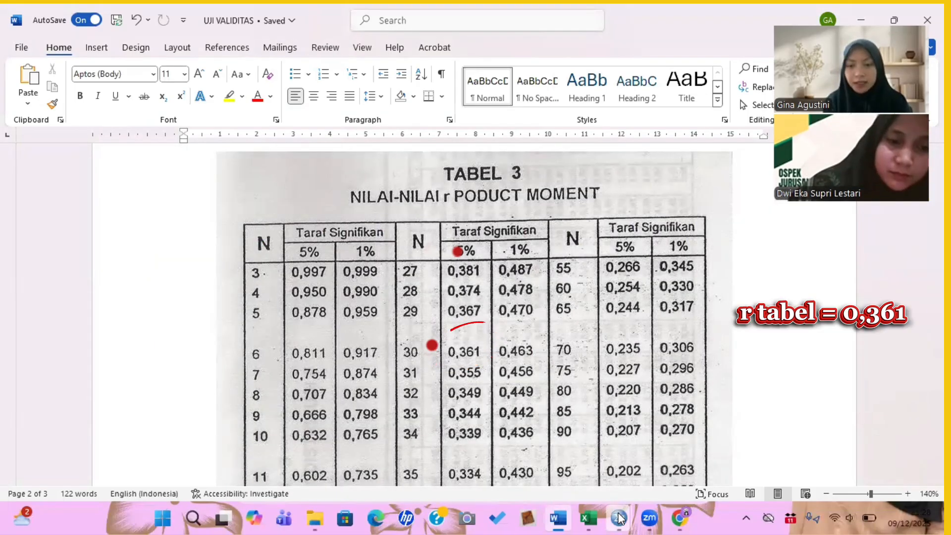
{"action": "mouse_move", "coordinate": [619, 517]}
{"action": "left_click", "coordinate": [688, 448]}
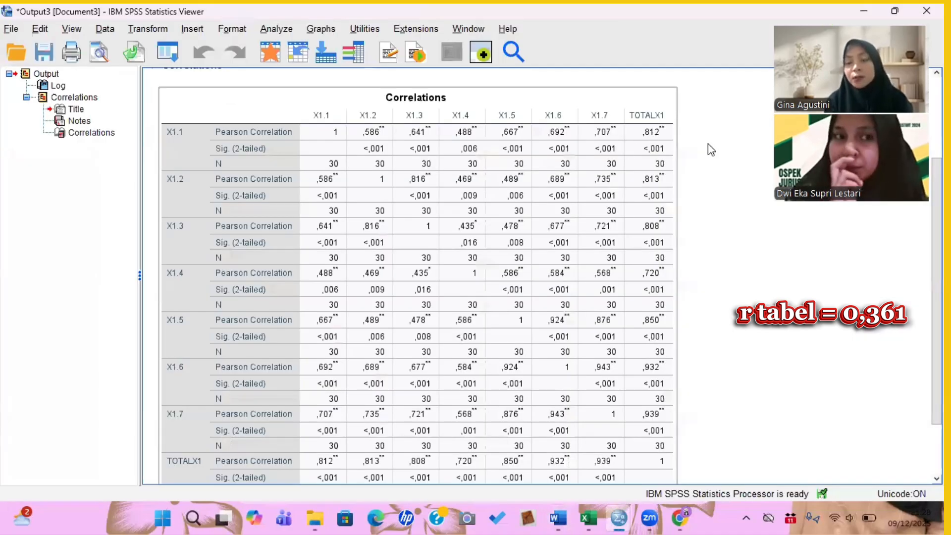
- Compare the X1 item-total correlations in the output against the r table value
{"action": "left_click", "coordinate": [708, 144]}
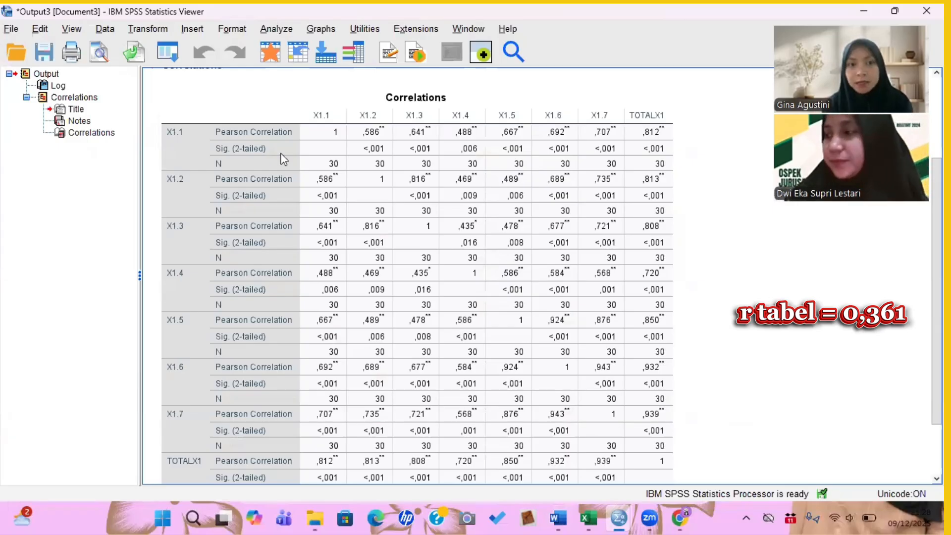
{"action": "left_click", "coordinate": [651, 150]}
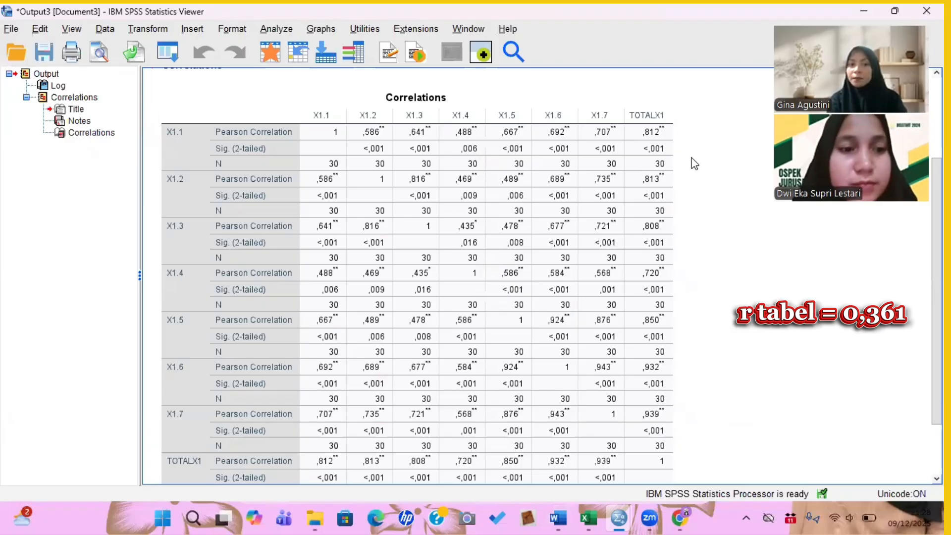
{"action": "scroll", "coordinate": [694, 161], "scroll_direction": "down", "scroll_amount": 3}
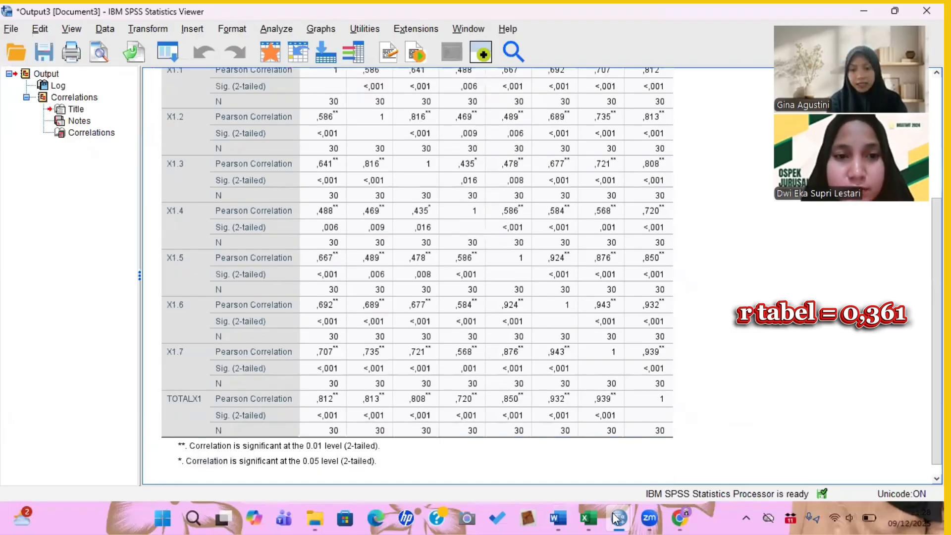
- Run a Pearson bivariate correlation on X2.1 through X2.7 and TOTALX2 in place of the X1 variables
{"action": "mouse_move", "coordinate": [616, 518]}
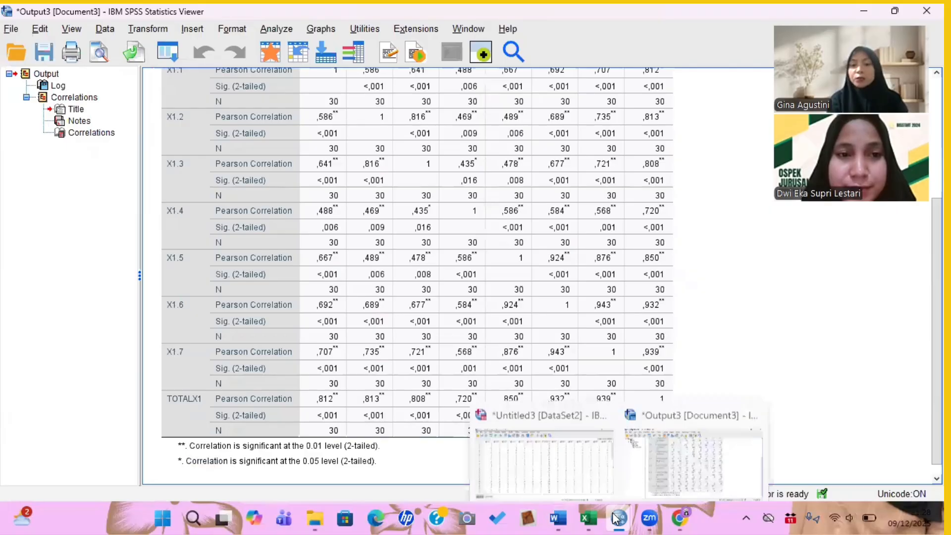
{"action": "left_click", "coordinate": [545, 460]}
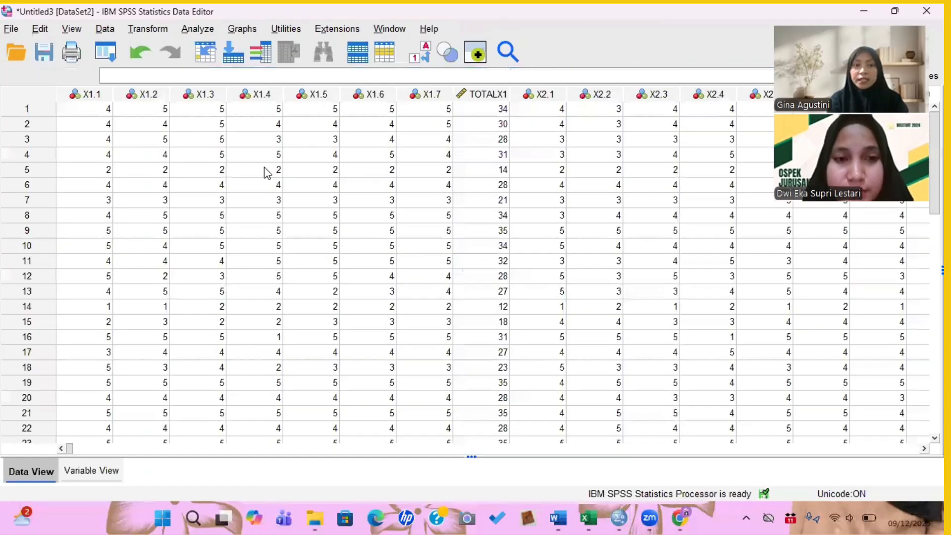
{"action": "left_click", "coordinate": [198, 28]}
{"action": "mouse_move", "coordinate": [276, 204]}
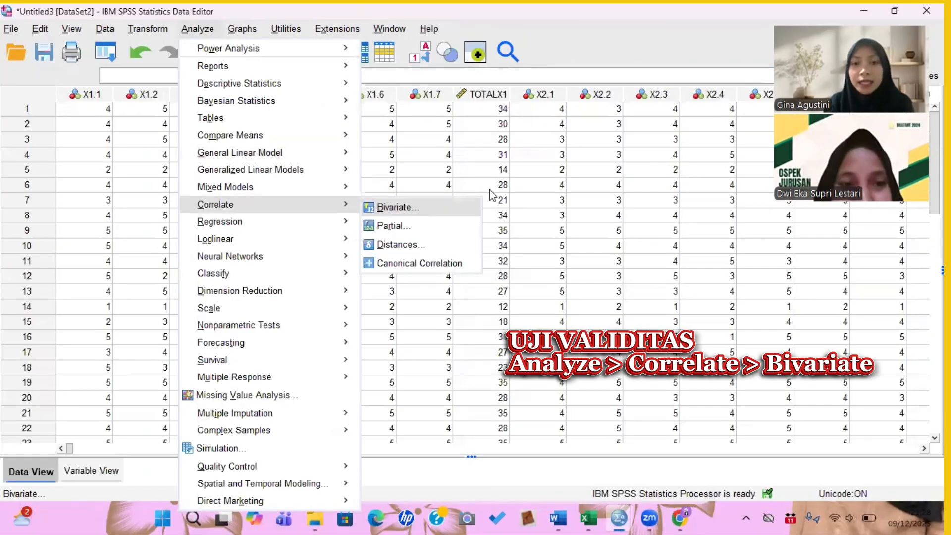
{"action": "left_click", "coordinate": [398, 207]}
{"action": "left_click", "coordinate": [490, 189]}
{"action": "key", "text": "ctrl+a"}
{"action": "left_click", "coordinate": [426, 203]}
{"action": "scroll", "coordinate": [309, 155], "scroll_direction": "down", "scroll_amount": 3}
{"action": "left_click_drag", "start_coordinate": [310, 153], "coordinate": [302, 247]}
{"action": "left_click", "coordinate": [425, 202]}
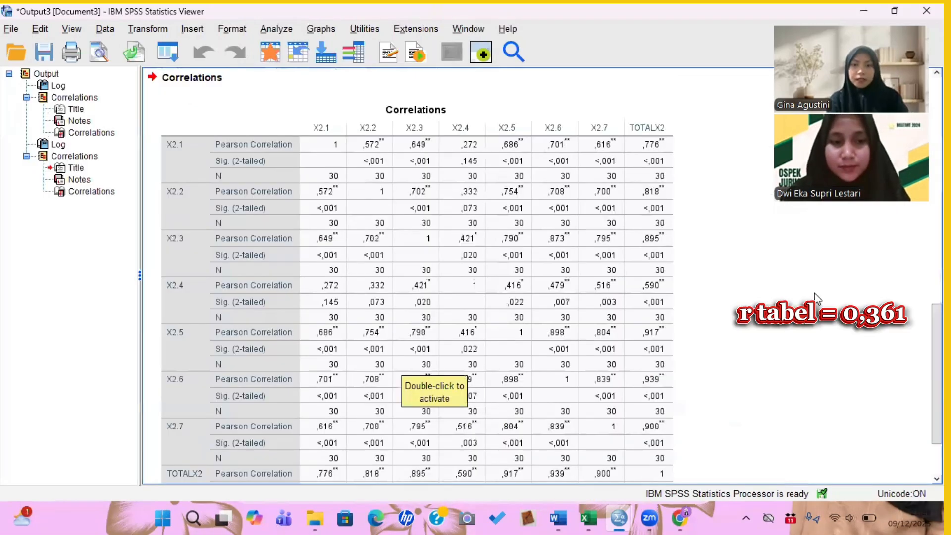
- Compare the X2 item-total correlations in the output against the r table value
{"action": "left_click", "coordinate": [506, 150]}
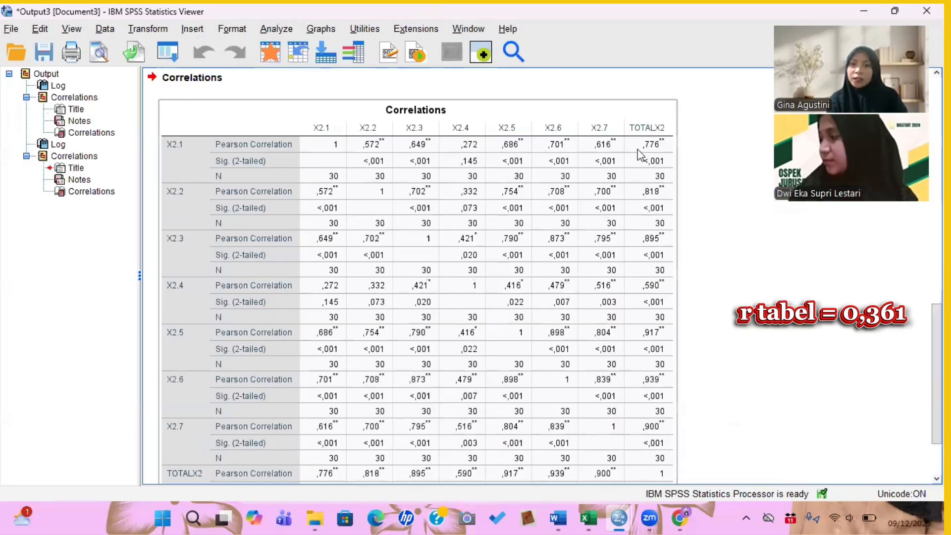
{"action": "left_click", "coordinate": [702, 160]}
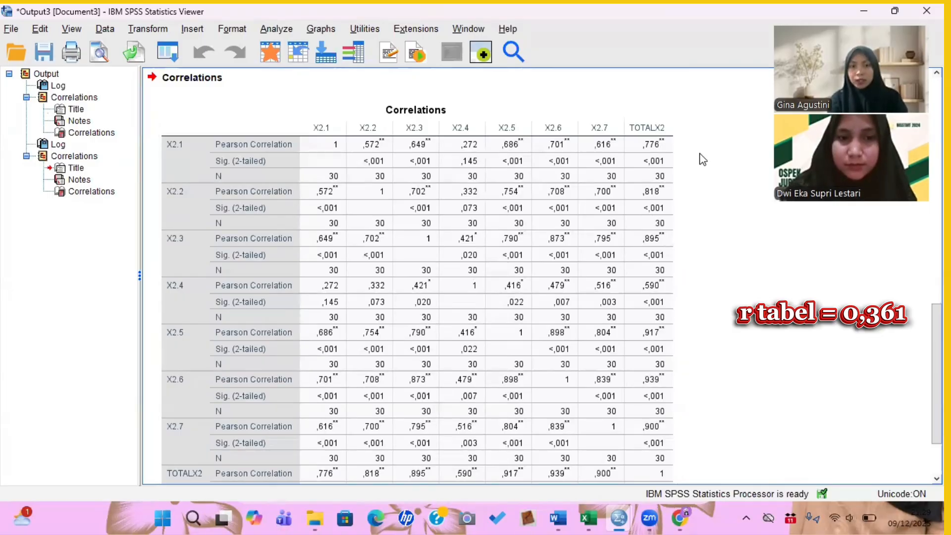
{"action": "left_click", "coordinate": [648, 175]}
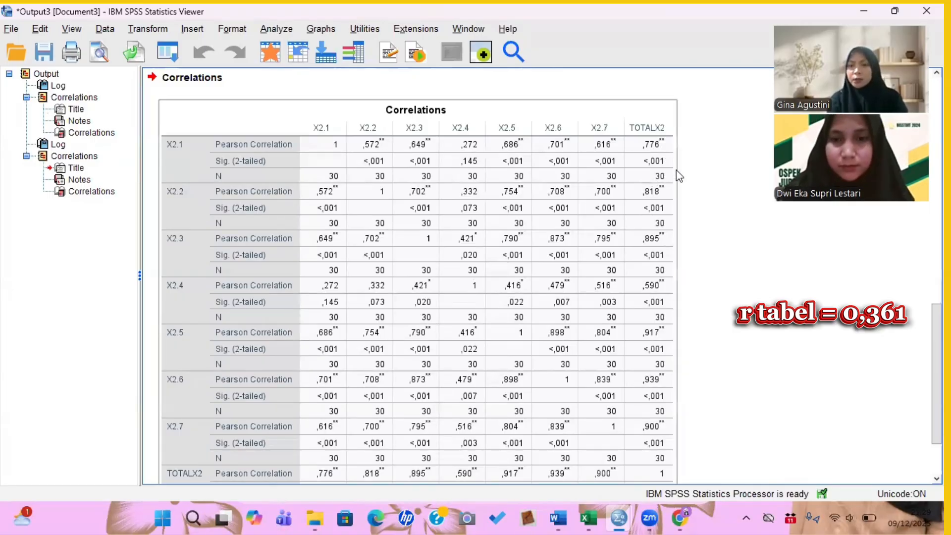
{"action": "left_click", "coordinate": [731, 210]}
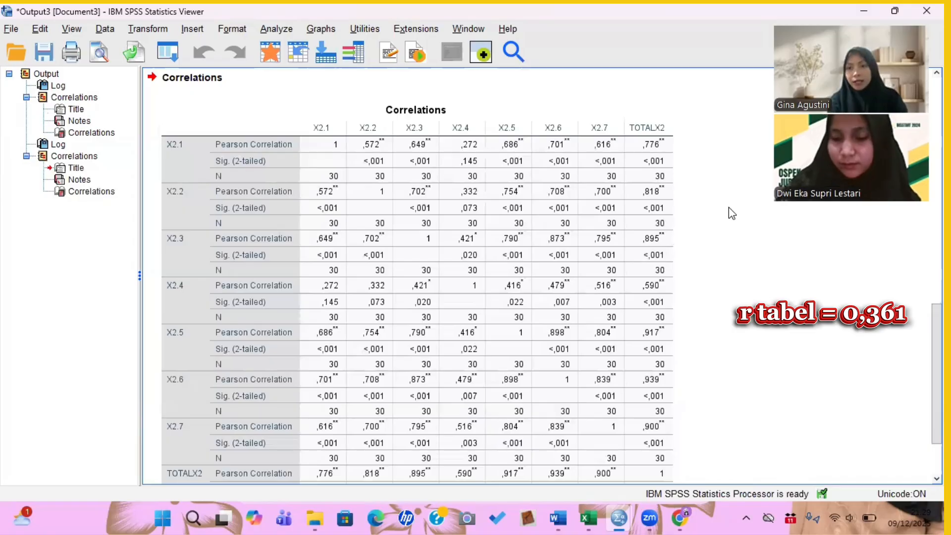
{"action": "scroll", "coordinate": [729, 210], "scroll_direction": "down", "scroll_amount": 3}
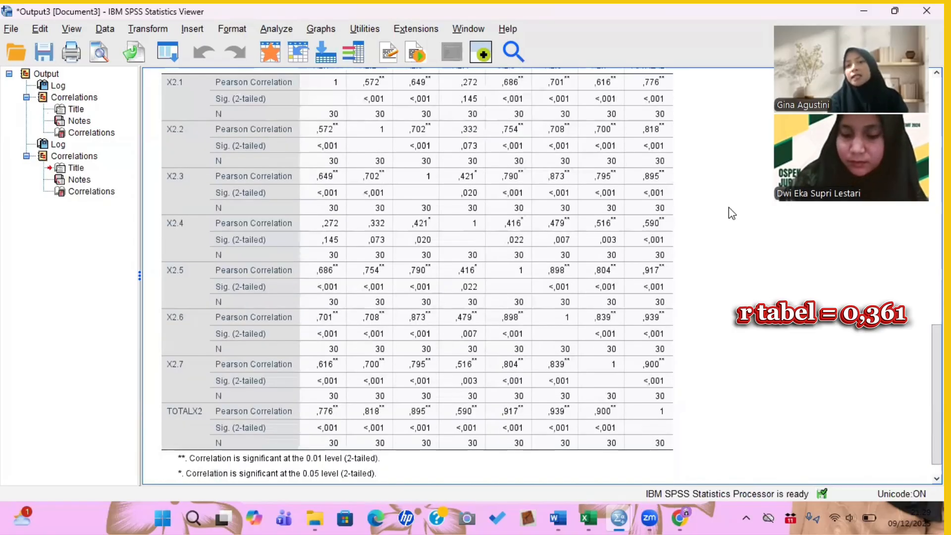
{"action": "left_click", "coordinate": [640, 90]}
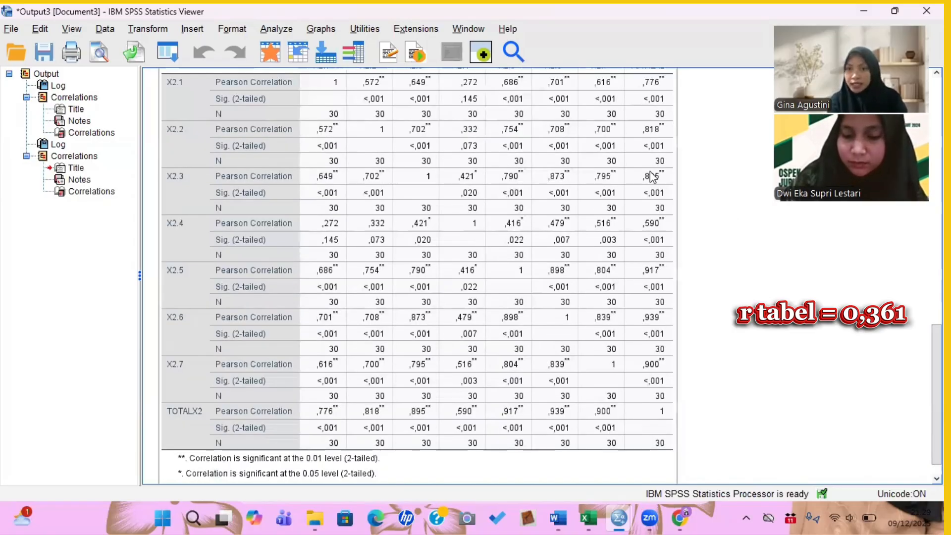
{"action": "left_click", "coordinate": [765, 384]}
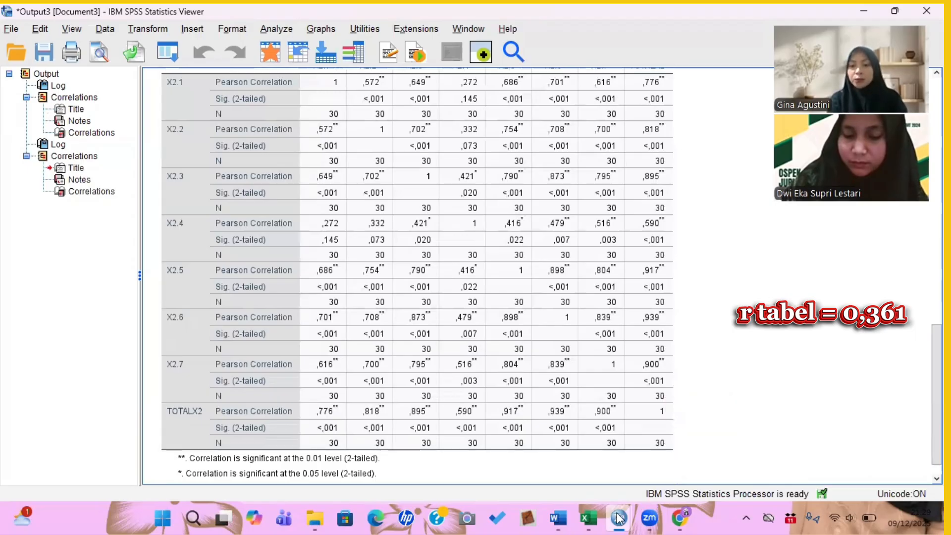
- Run a Pearson bivariate correlation on Y.1 through Y.7 and TOTALY, two-tailed with flagged significance
{"action": "mouse_move", "coordinate": [618, 518]}
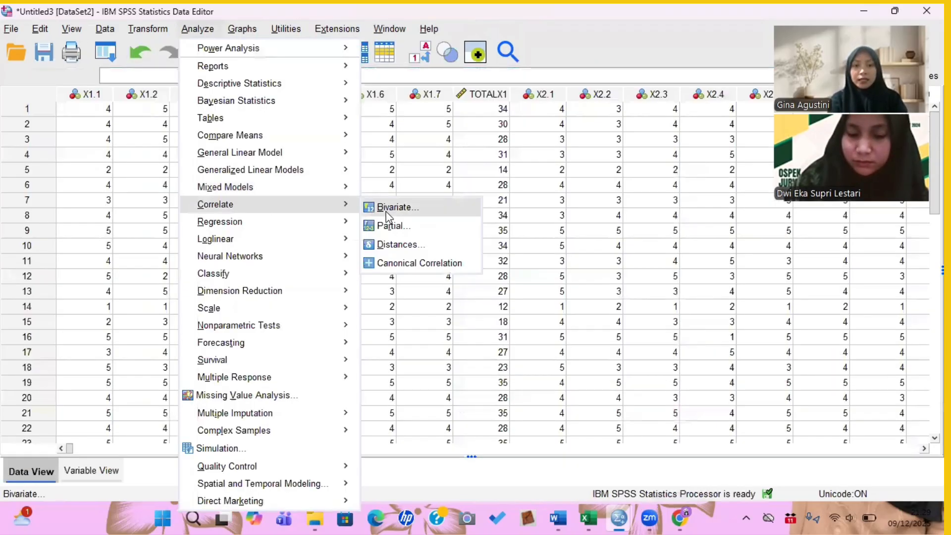
{"action": "left_click", "coordinate": [385, 212]}
{"action": "left_click", "coordinate": [537, 205]}
{"action": "key", "text": "ctrl+a"}
{"action": "left_click", "coordinate": [426, 202]}
{"action": "left_click_drag", "start_coordinate": [401, 188], "coordinate": [401, 238]}
{"action": "left_click_drag", "start_coordinate": [292, 165], "coordinate": [298, 255]}
{"action": "left_click", "coordinate": [426, 203]}
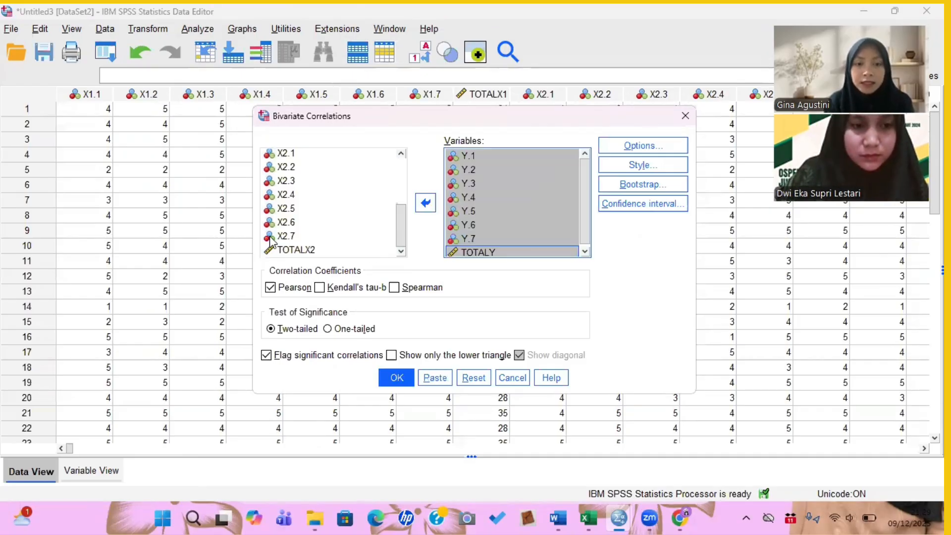
{"action": "left_click", "coordinate": [396, 378]}
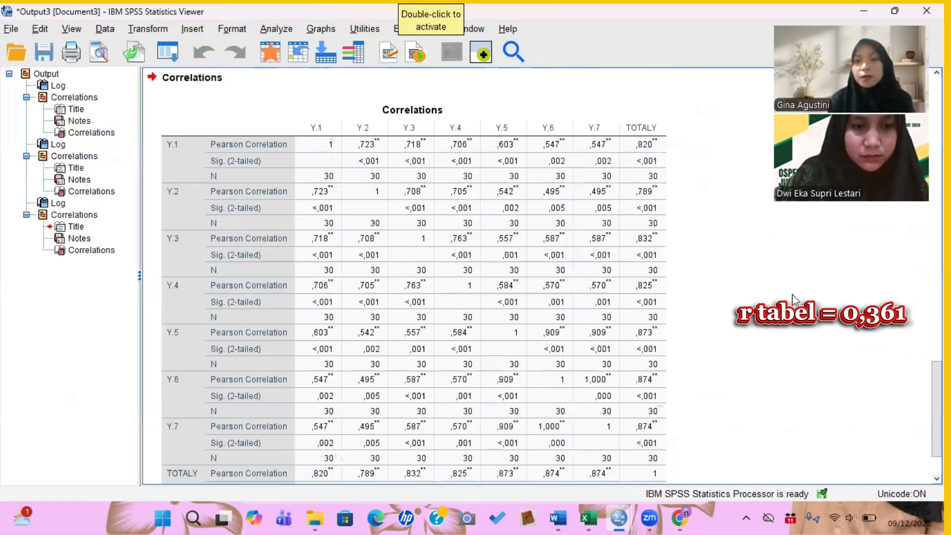
- Compare the Y item-total correlations in the output against the r table value
{"action": "left_click", "coordinate": [198, 166]}
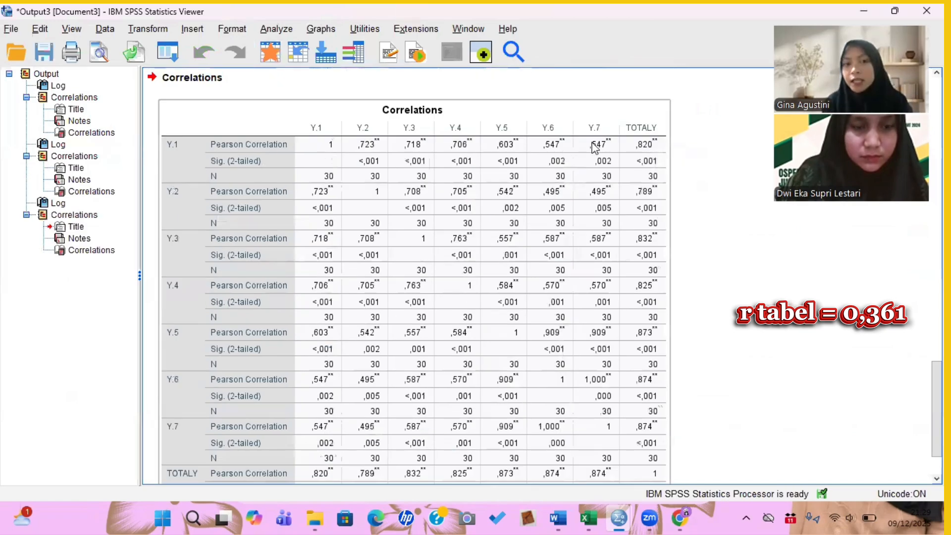
{"action": "left_click", "coordinate": [680, 154]}
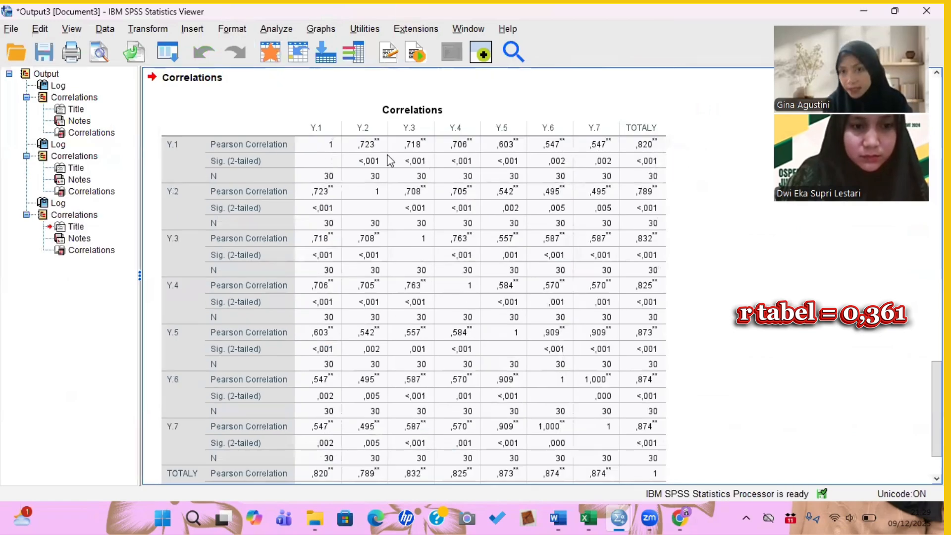
{"action": "left_click", "coordinate": [639, 177]}
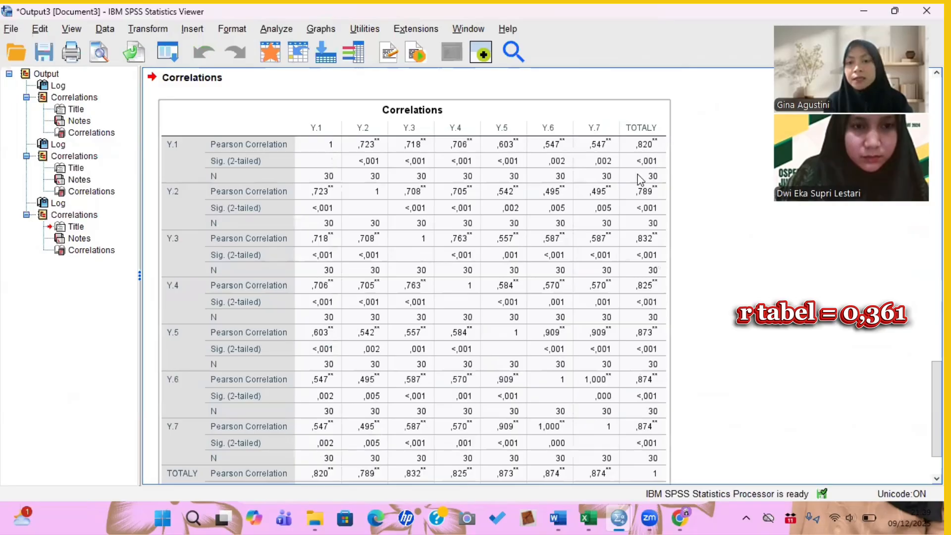
{"action": "left_click", "coordinate": [715, 169]}
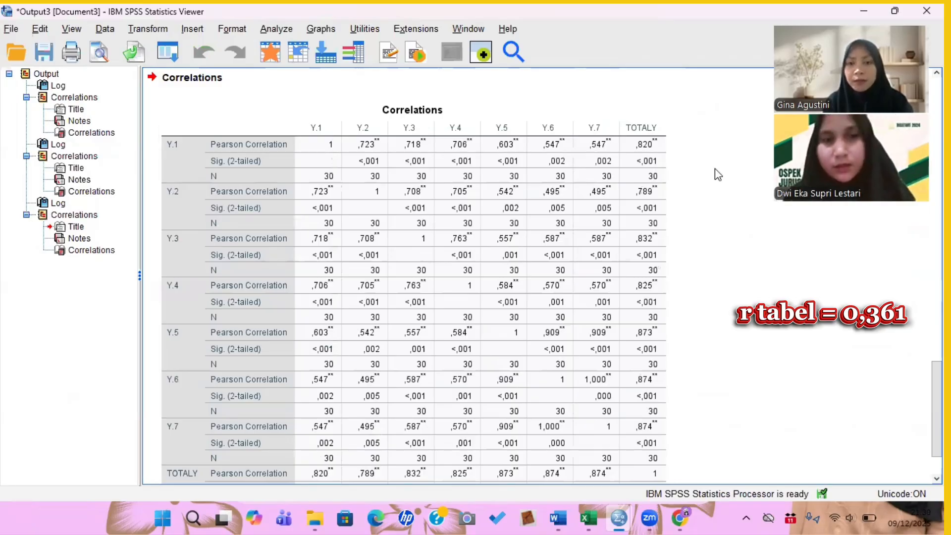
{"action": "scroll", "coordinate": [715, 168], "scroll_direction": "down", "scroll_amount": 3}
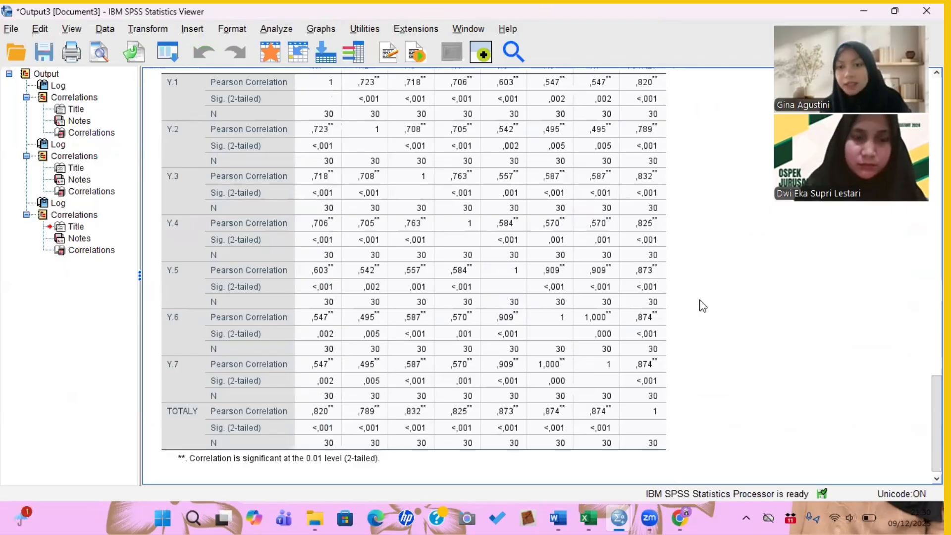
{"action": "scroll", "coordinate": [702, 305], "scroll_direction": "down", "scroll_amount": 1}
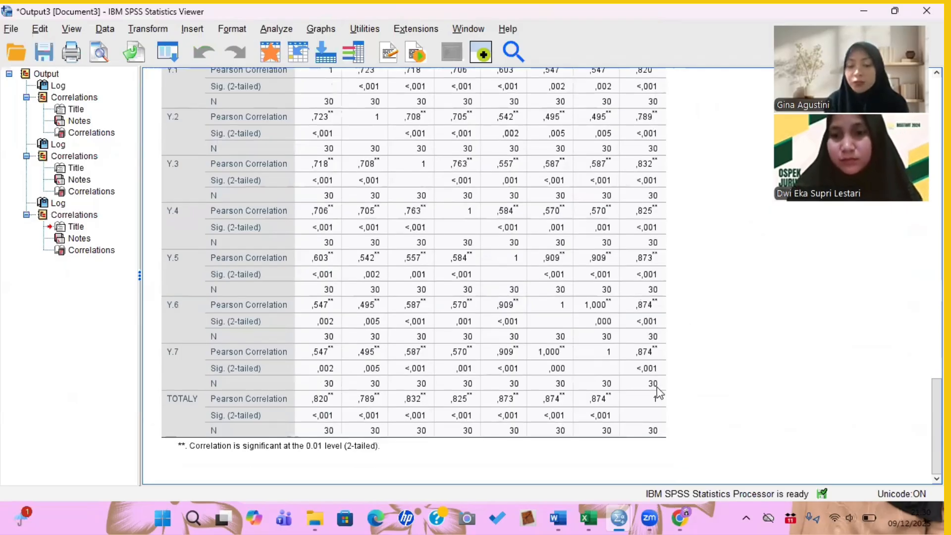
- Read the UJI RELIABILITAS criterion of Cronbach's Alpha ≥ 0.700 in the UJI VALIDITAS document
{"action": "mouse_move", "coordinate": [619, 518]}
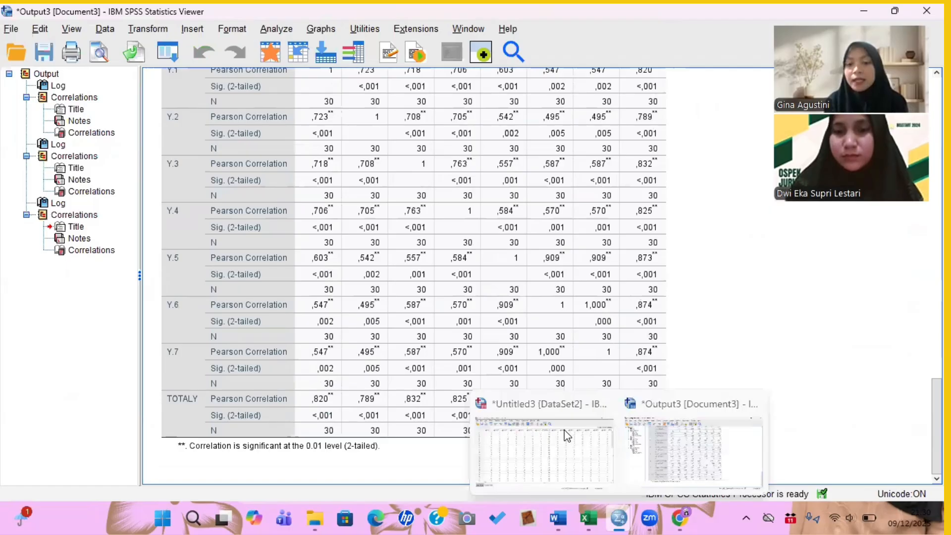
{"action": "left_click", "coordinate": [567, 436]}
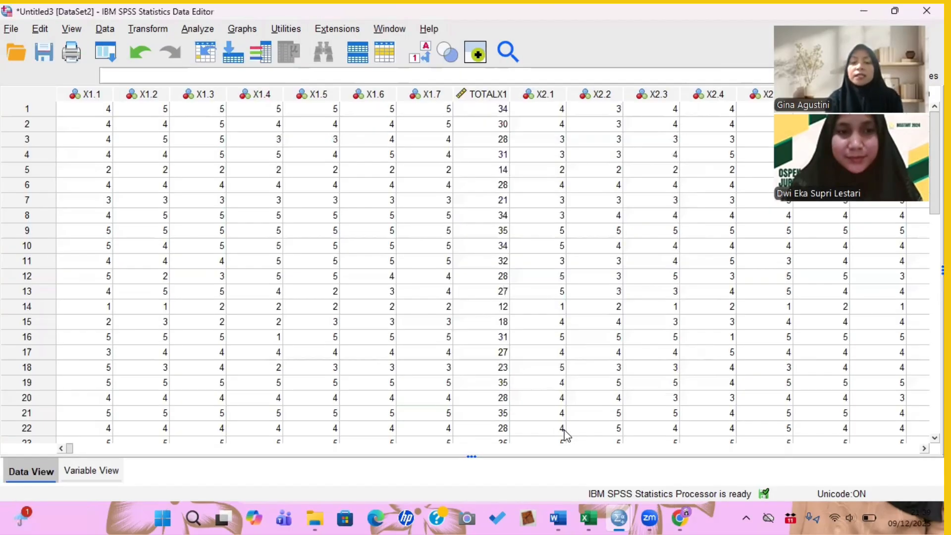
{"action": "left_click", "coordinate": [560, 519]}
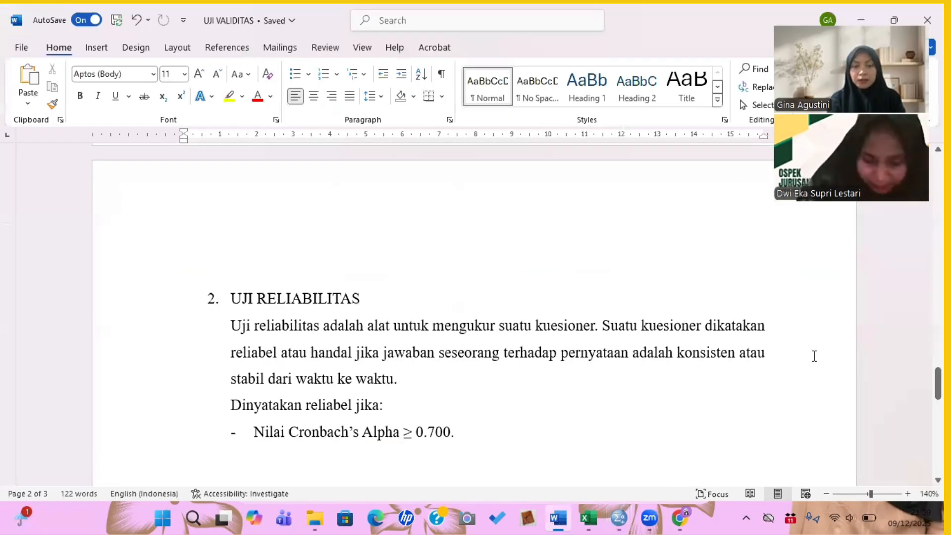
{"action": "scroll", "coordinate": [814, 356], "scroll_direction": "down", "scroll_amount": 1}
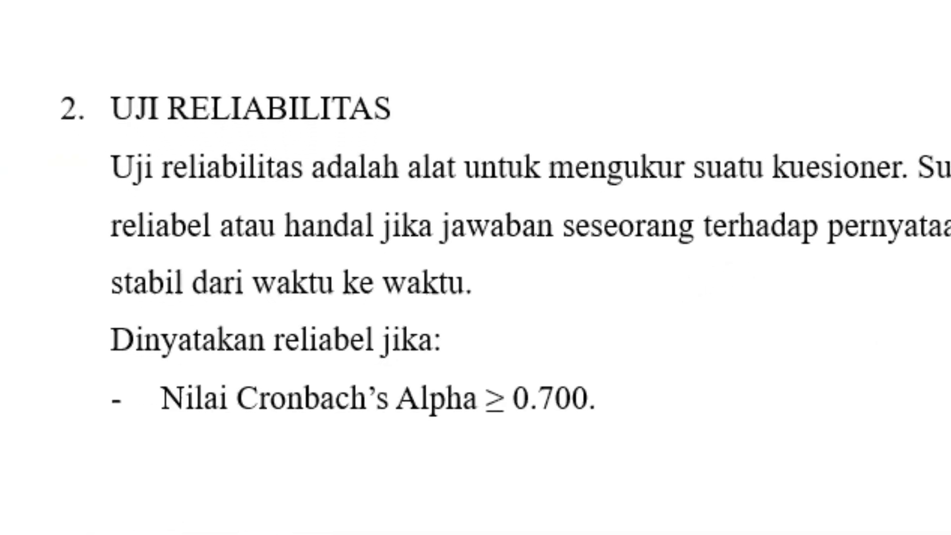
- Open Reliability Analysis on the dataset and add items X1.1 through Y.7 as Items, leaving out TOTALX1, TOTALX2 and TOTALY
{"action": "left_click", "coordinate": [658, 529]}
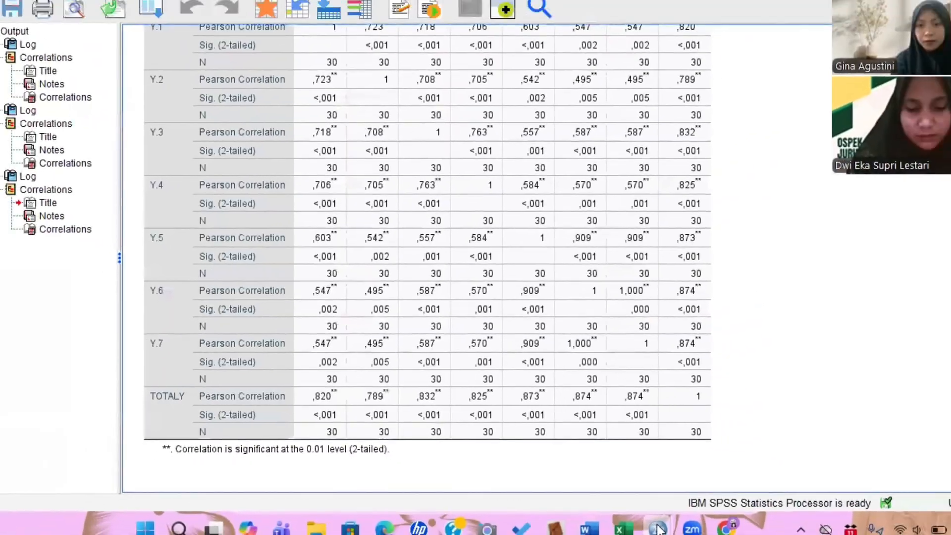
{"action": "mouse_move", "coordinate": [658, 529]}
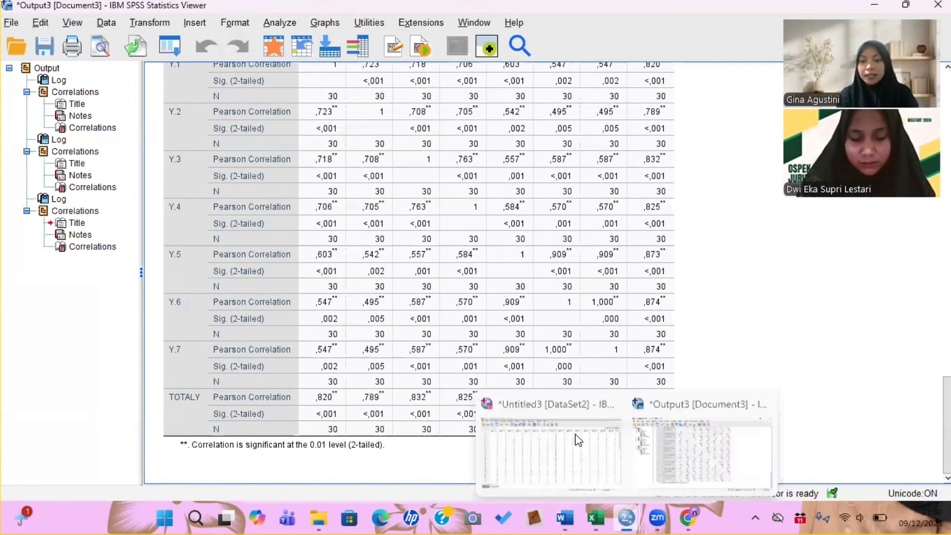
{"action": "left_click", "coordinate": [578, 440]}
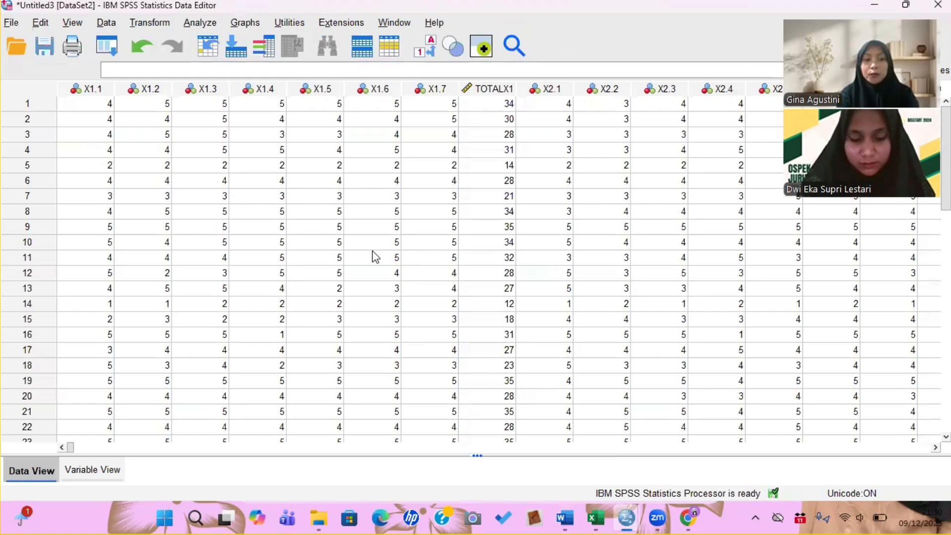
{"action": "left_click", "coordinate": [200, 23]}
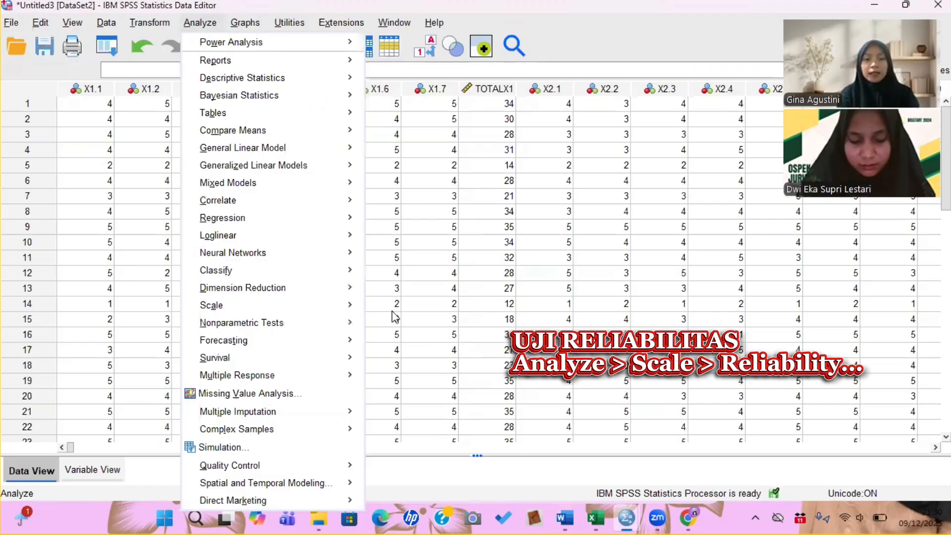
{"action": "mouse_move", "coordinate": [297, 306]}
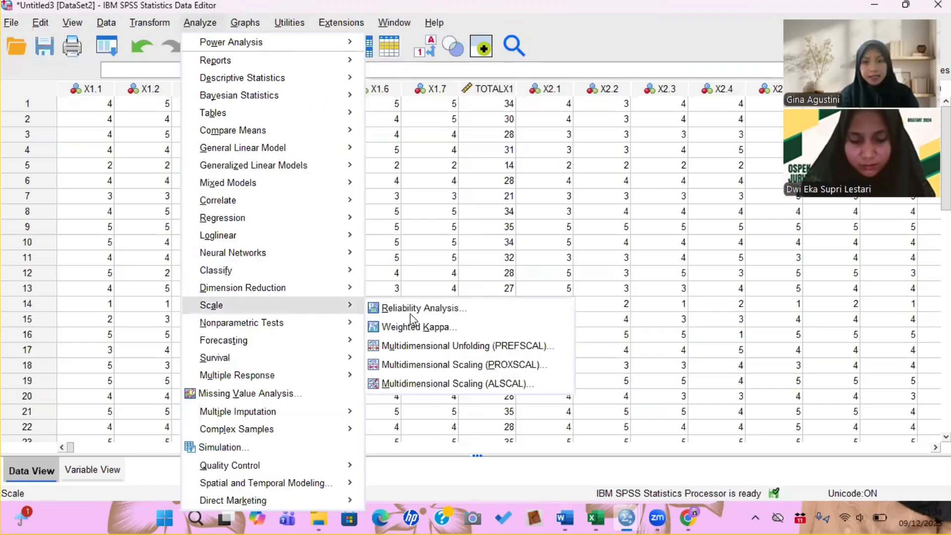
{"action": "left_click", "coordinate": [414, 308]}
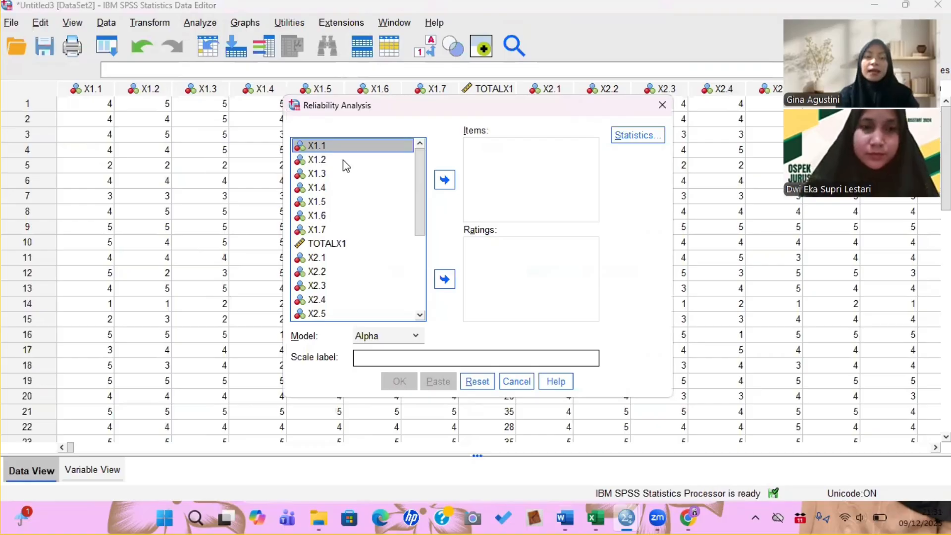
{"action": "key", "text": "ctrl+a"}
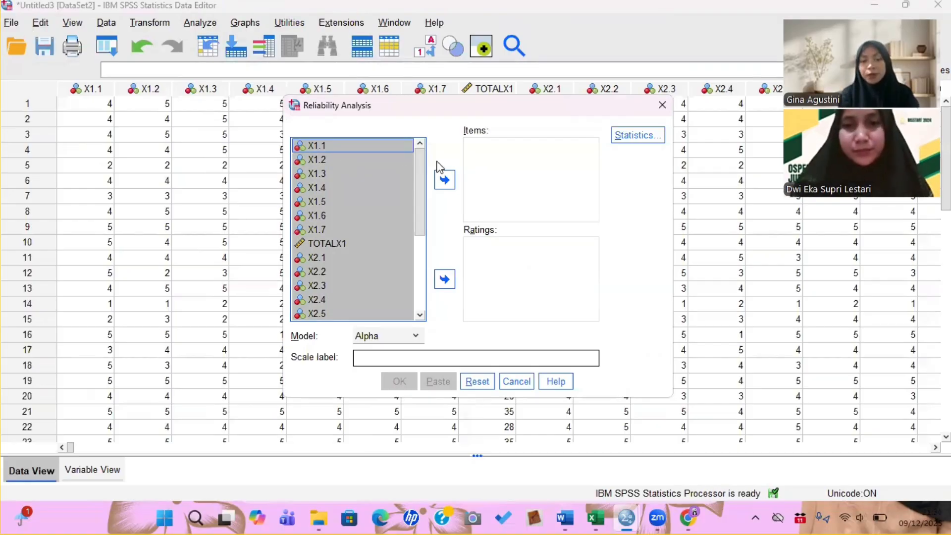
{"action": "left_click", "coordinate": [343, 241], "text": "ctrl"}
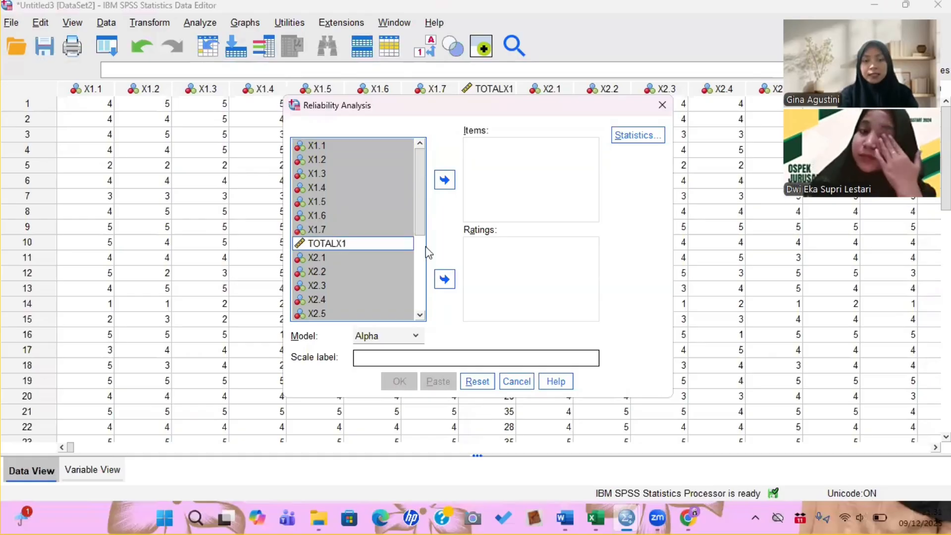
{"action": "scroll", "coordinate": [333, 249], "scroll_direction": "down", "scroll_amount": 3}
{"action": "left_click", "coordinate": [333, 252], "text": "ctrl"}
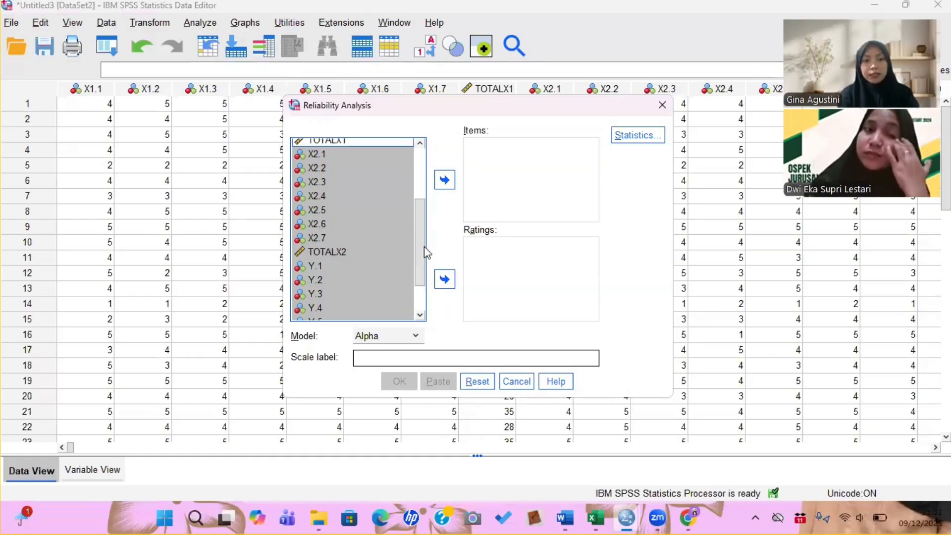
{"action": "scroll", "coordinate": [344, 315], "scroll_direction": "down", "scroll_amount": 3}
{"action": "left_click", "coordinate": [344, 313], "text": "ctrl"}
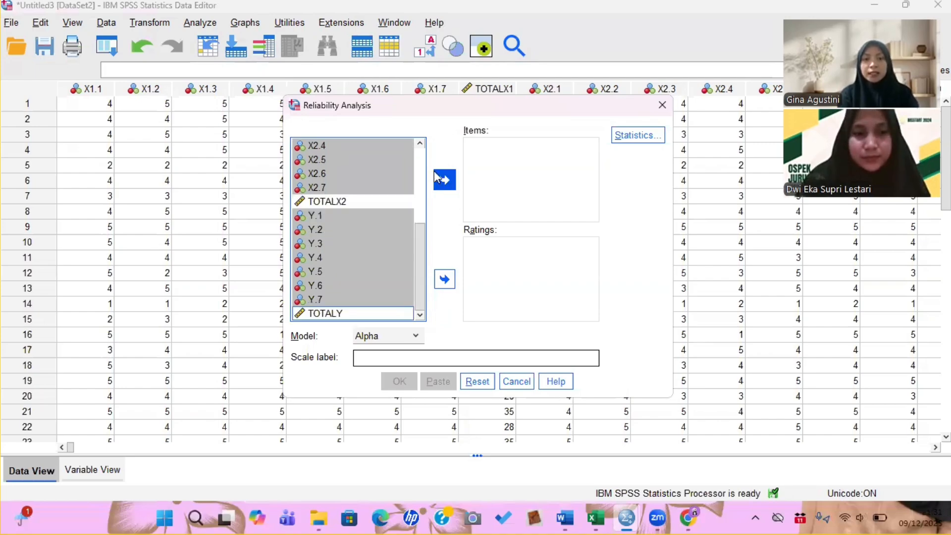
{"action": "left_click", "coordinate": [449, 187]}
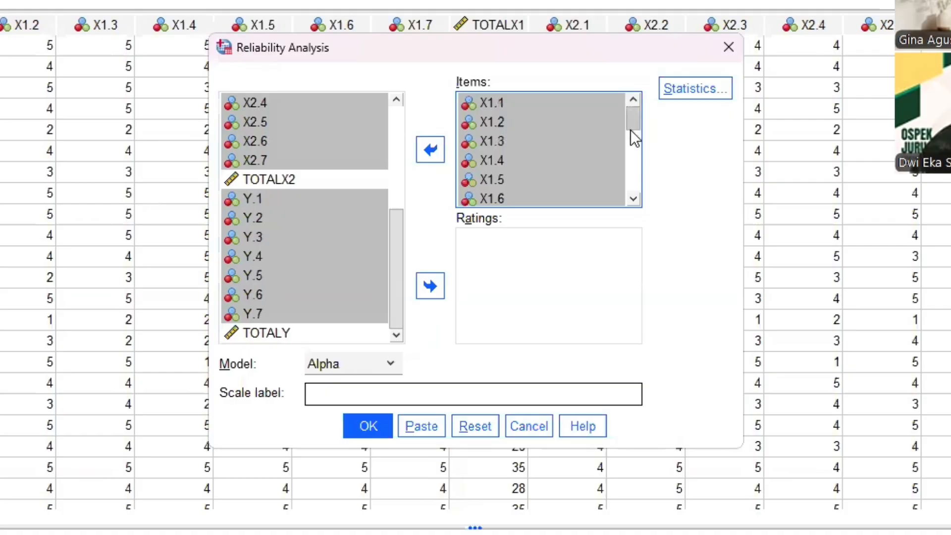
{"action": "left_click", "coordinate": [638, 165]}
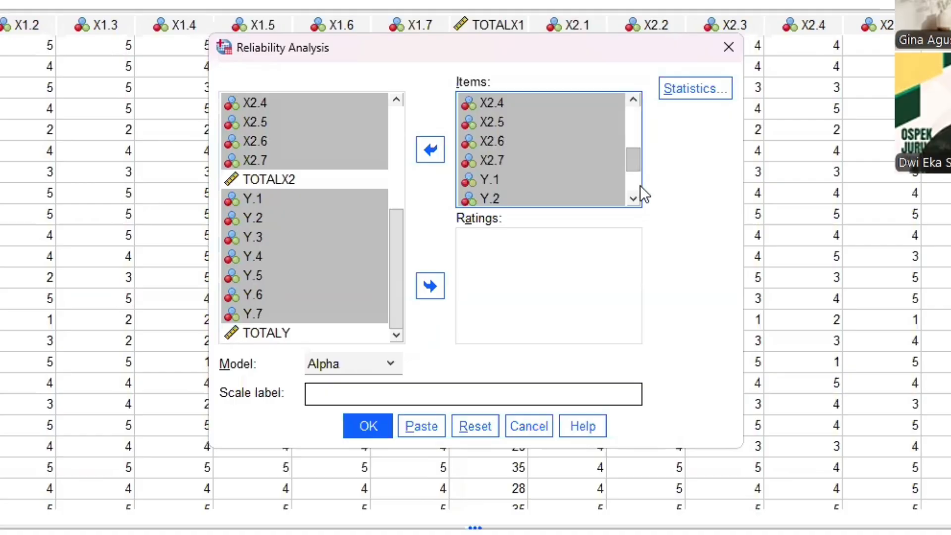
{"action": "left_click", "coordinate": [639, 185]}
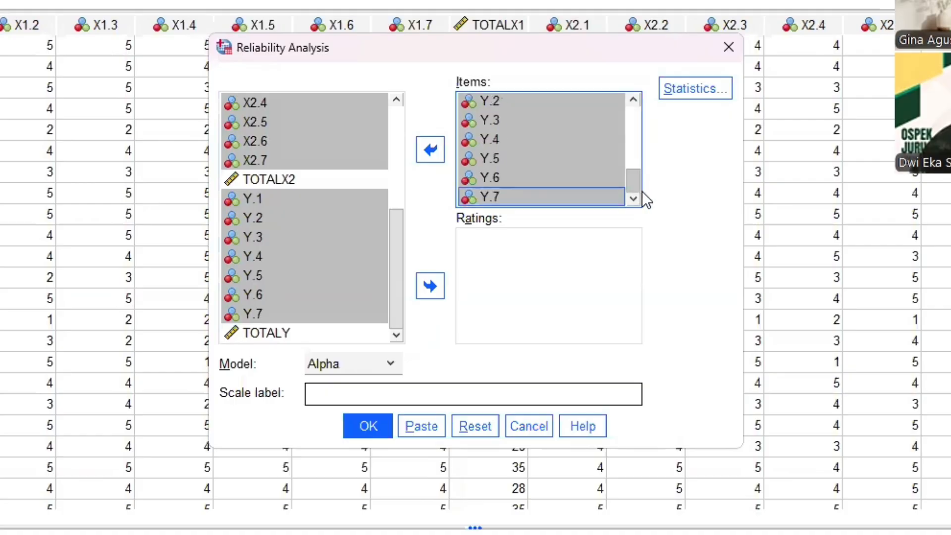
- Enable the Scale if item deleted statistic and run the reliability analysis with the Alpha model
{"action": "left_click", "coordinate": [695, 89]}
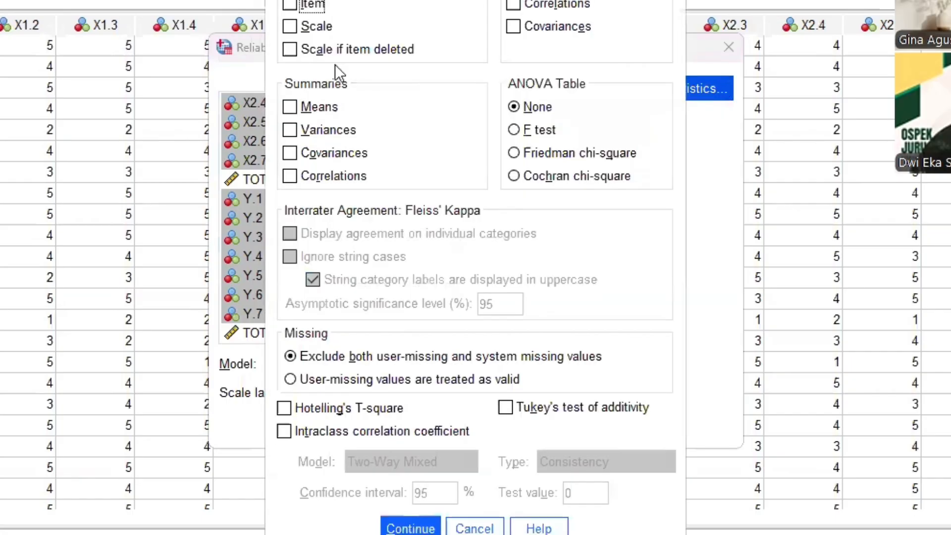
{"action": "left_click", "coordinate": [289, 52]}
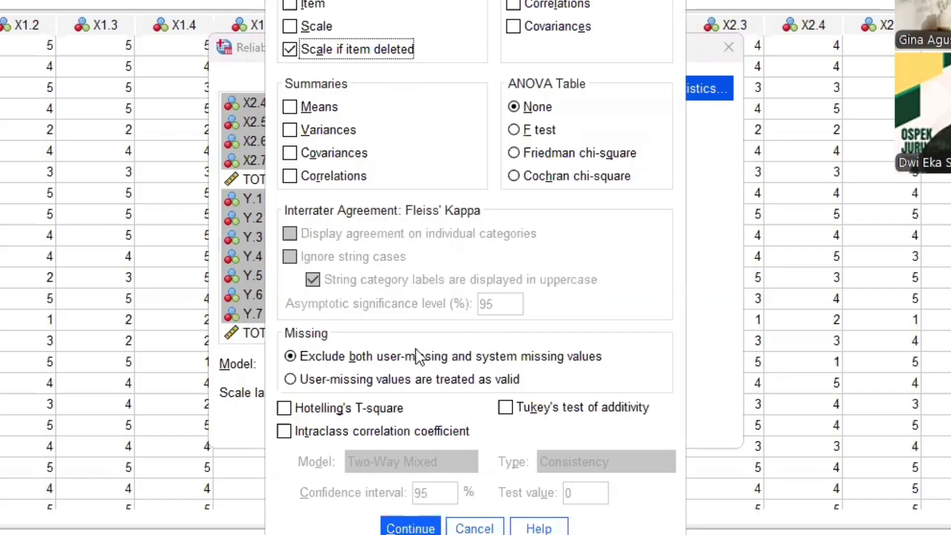
{"action": "key", "text": "Return"}
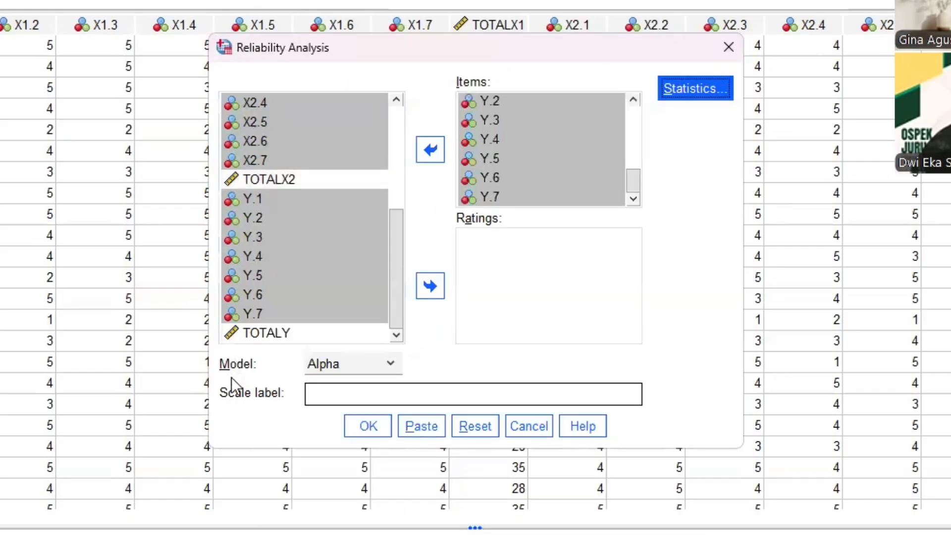
{"action": "left_click", "coordinate": [389, 373]}
{"action": "left_click", "coordinate": [372, 384]}
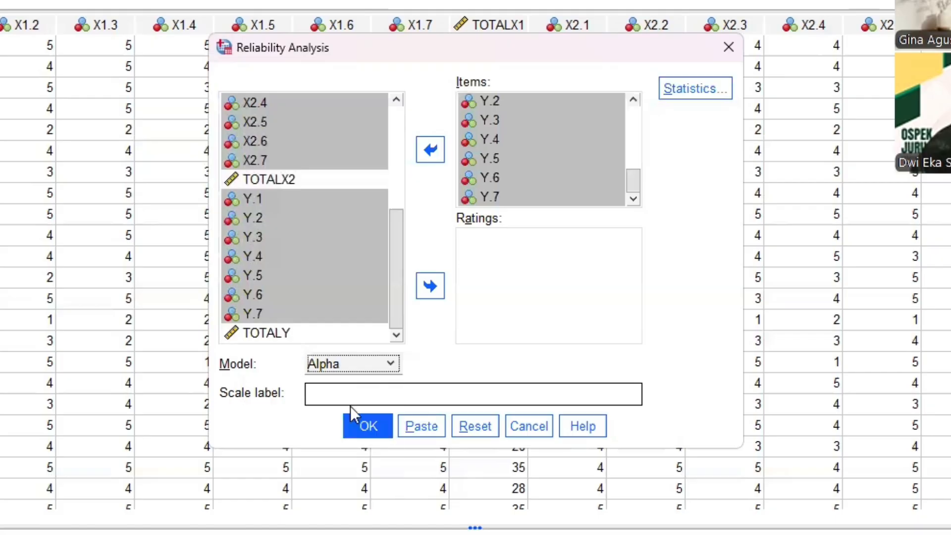
{"action": "left_click", "coordinate": [365, 426]}
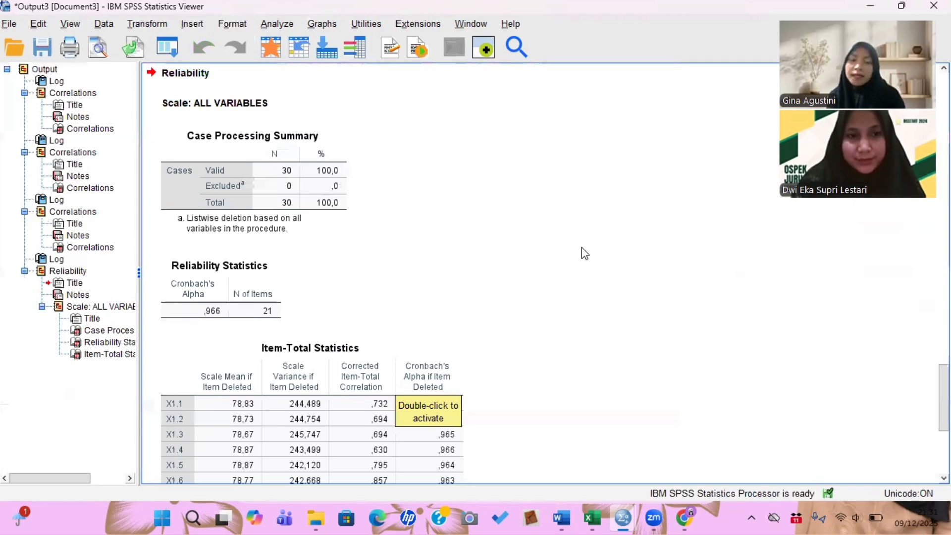
- Examine the Cronbach's Alpha and Item-Total Statistics tables in the reliability output
{"action": "scroll", "coordinate": [581, 248], "scroll_direction": "down", "scroll_amount": 5}
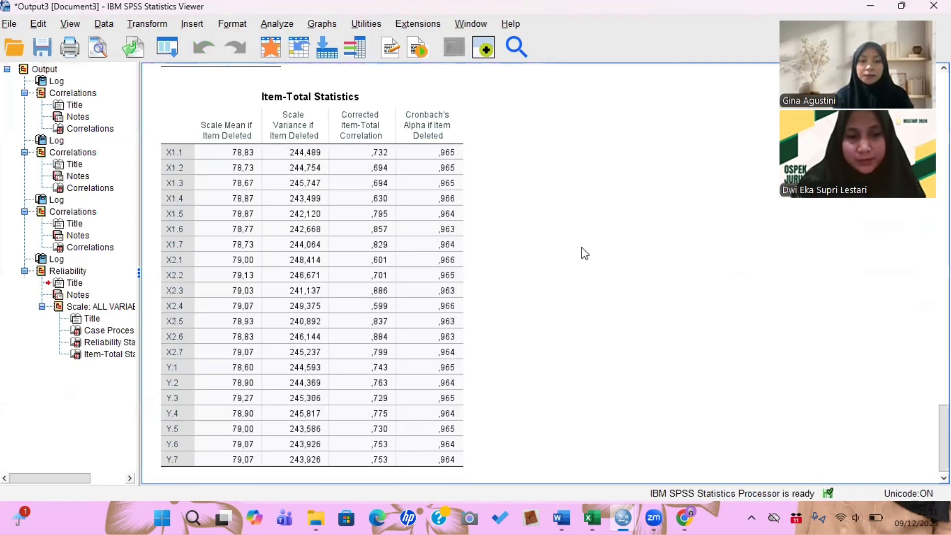
{"action": "scroll", "coordinate": [237, 119], "scroll_direction": "up", "scroll_amount": 1}
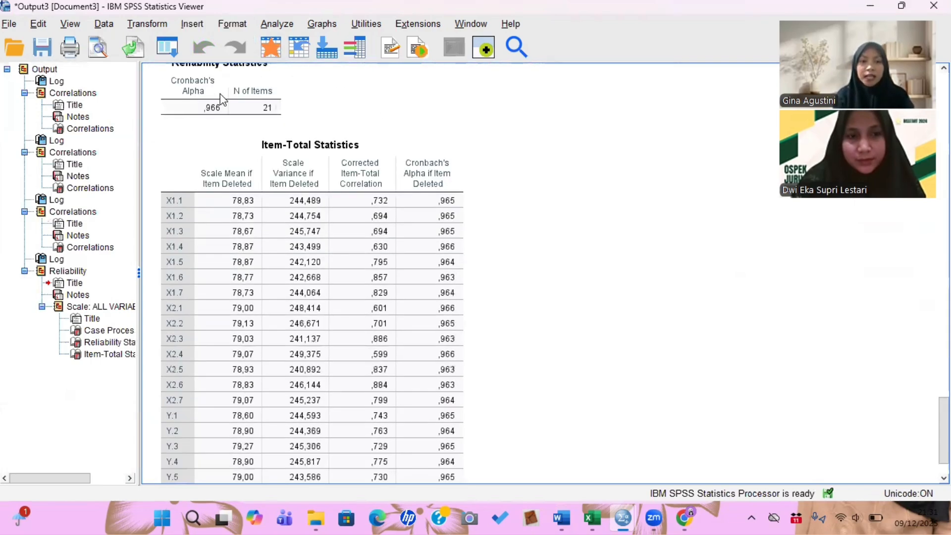
{"action": "left_click", "coordinate": [214, 117]}
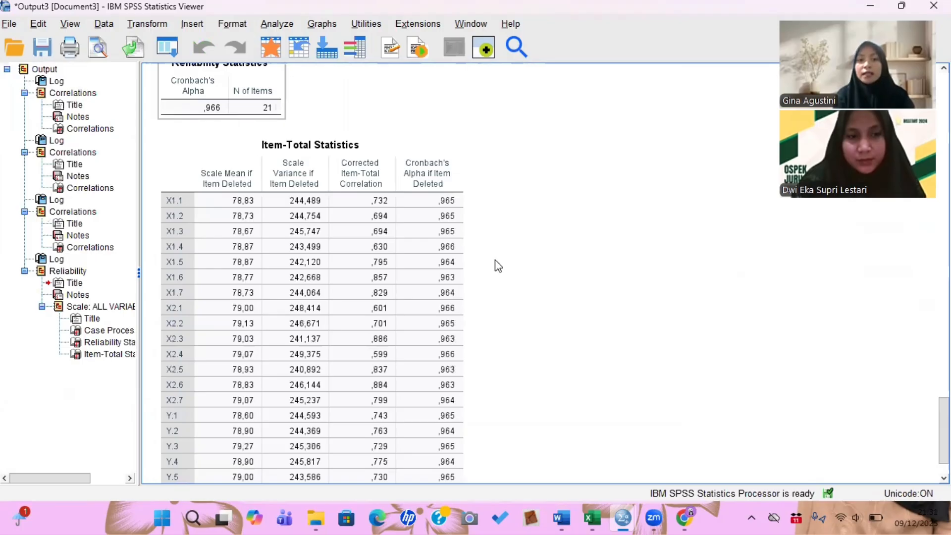
{"action": "left_click", "coordinate": [506, 274]}
{"action": "scroll", "coordinate": [512, 120], "scroll_direction": "down", "scroll_amount": 1}
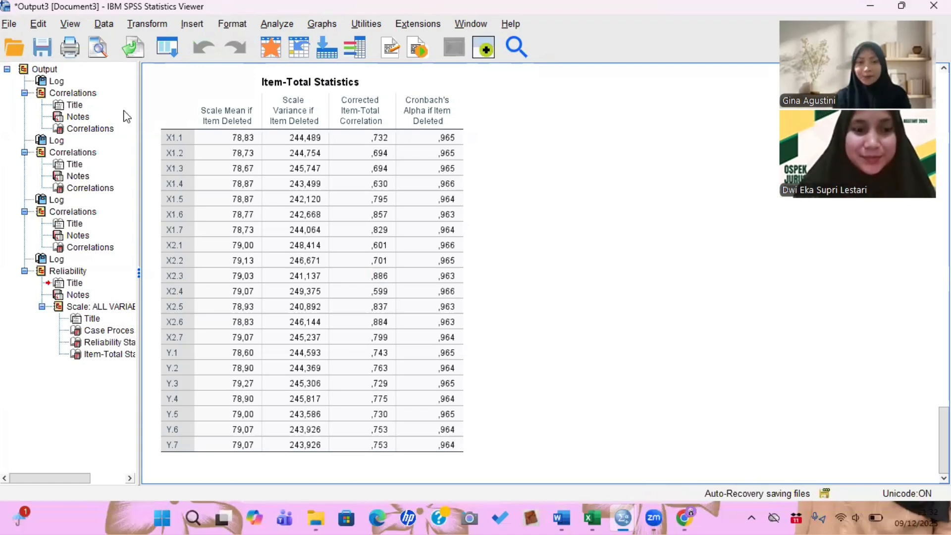
- Create a new empty data file
{"action": "left_click", "coordinate": [11, 24]}
{"action": "mouse_move", "coordinate": [48, 42]}
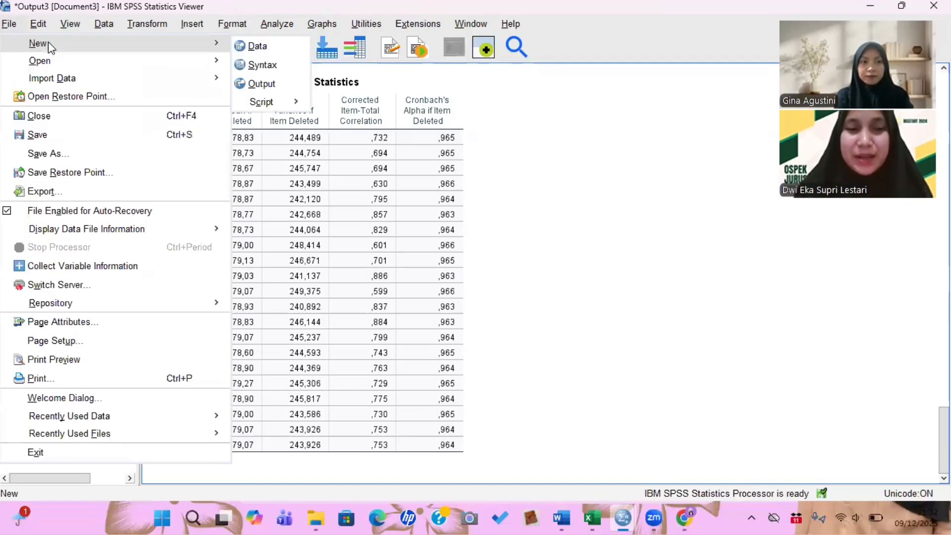
{"action": "left_click", "coordinate": [258, 50]}
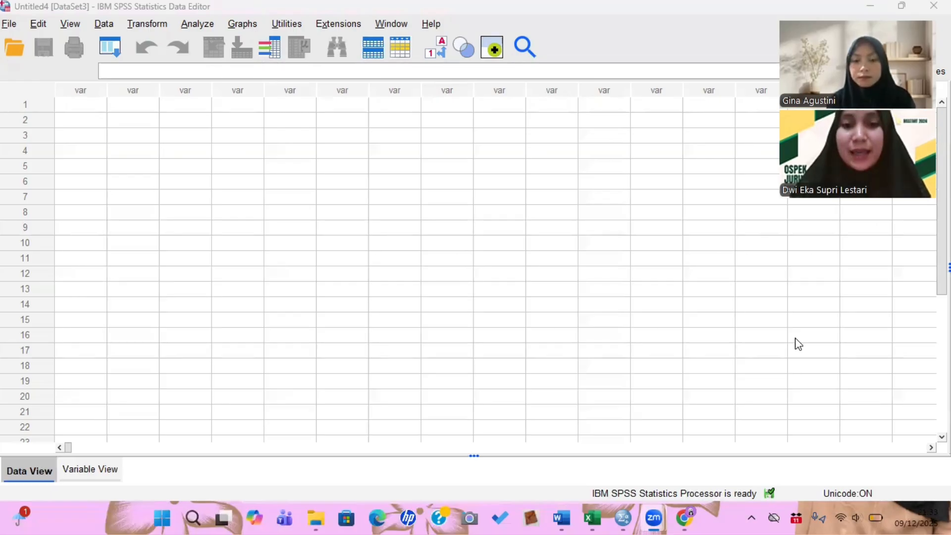
- Switch to Excel and copy the TOTALX1 column values from rows 3 to 32
{"action": "left_click", "coordinate": [592, 517]}
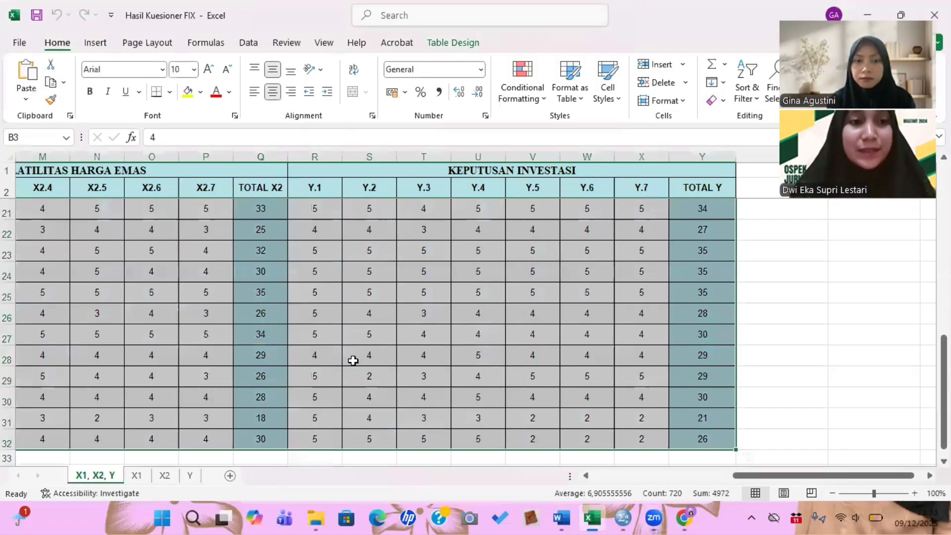
{"action": "left_click", "coordinate": [145, 330]}
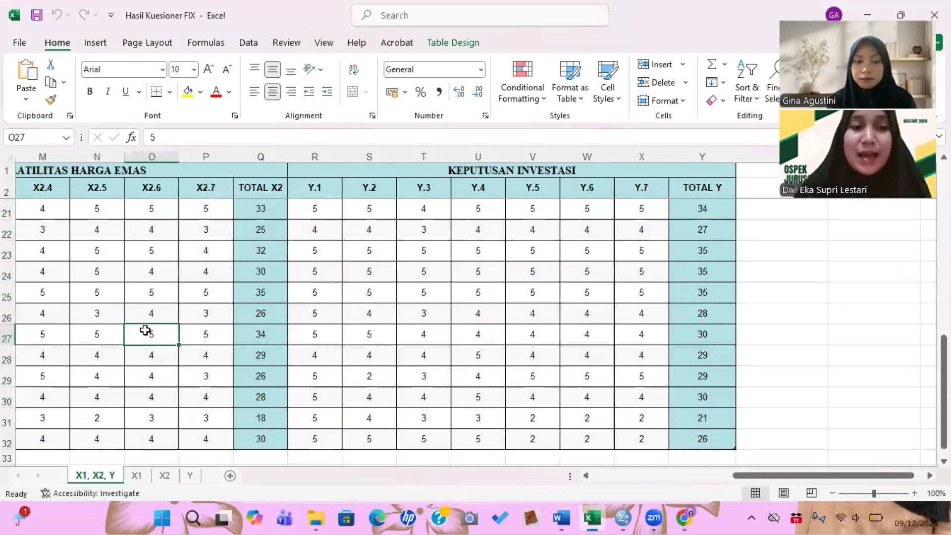
{"action": "scroll", "coordinate": [145, 330], "scroll_direction": "left", "scroll_amount": 3}
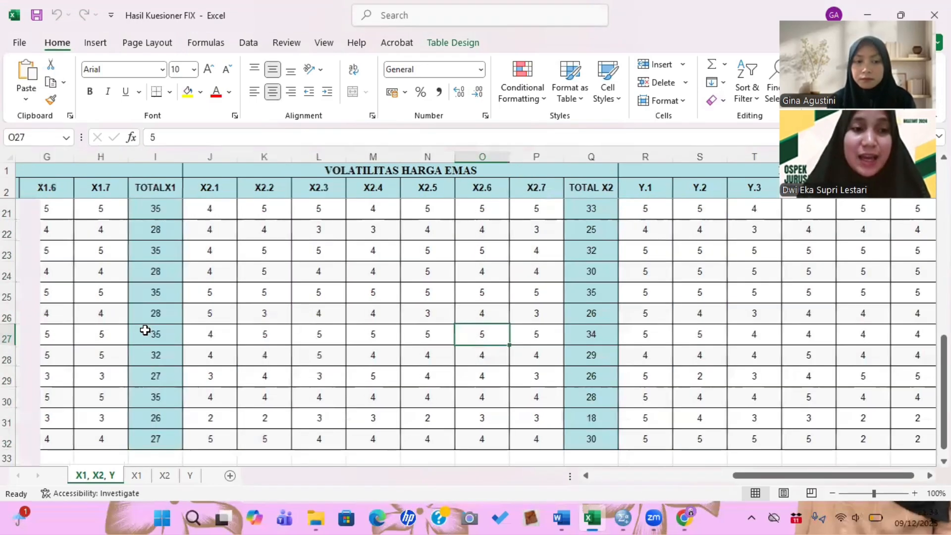
{"action": "scroll", "coordinate": [496, 266], "scroll_direction": "left", "scroll_amount": 3}
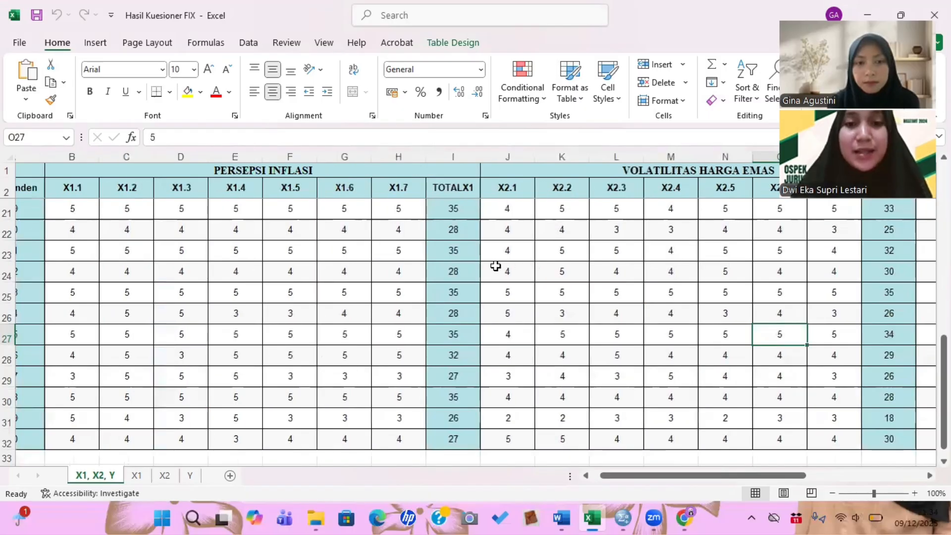
{"action": "scroll", "coordinate": [496, 266], "scroll_direction": "up", "scroll_amount": 6}
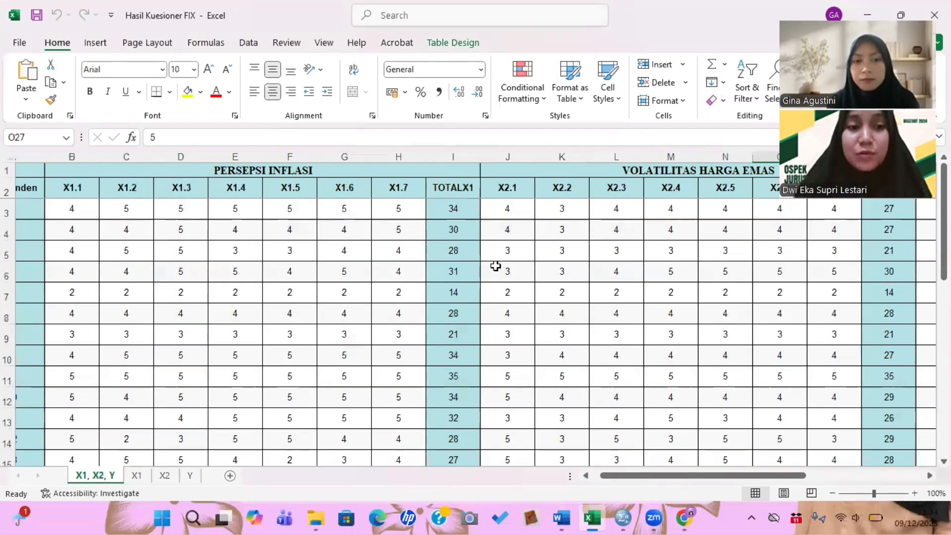
{"action": "left_click", "coordinate": [445, 211]}
{"action": "key", "text": "shift+Down"}
{"action": "key", "text": "shift+Down"}
{"action": "key", "text": "shift+Down"}
{"action": "key", "text": "shift+Down"}
{"action": "key", "text": "shift+Down"}
{"action": "key", "text": "shift+Down"}
{"action": "key", "text": "shift+Down"}
{"action": "key", "text": "shift+Down"}
{"action": "key", "text": "shift+Down"}
{"action": "key", "text": "shift+Down"}
{"action": "key", "text": "shift+Down"}
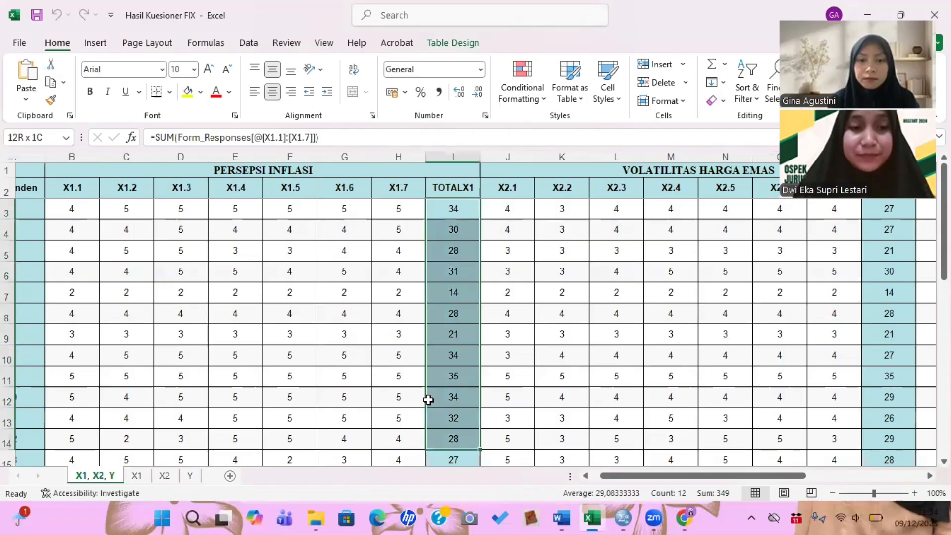
{"action": "scroll", "coordinate": [429, 400], "scroll_direction": "down", "scroll_amount": 1}
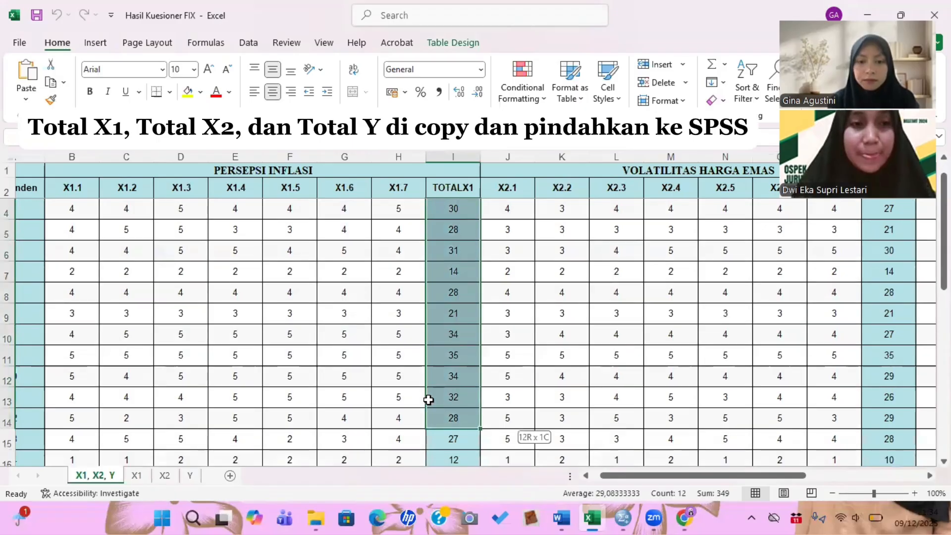
{"action": "key", "text": "shift+Down"}
{"action": "key", "text": "shift+Down"}
{"action": "key", "text": "shift+Down"}
{"action": "key", "text": "shift+Down"}
{"action": "key", "text": "shift+Down"}
{"action": "key", "text": "shift+Down"}
{"action": "key", "text": "shift+Down"}
{"action": "key", "text": "shift+Down"}
{"action": "key", "text": "shift+Down"}
{"action": "key", "text": "shift+Down"}
{"action": "key", "text": "shift+Down"}
{"action": "key", "text": "shift+Down"}
{"action": "key", "text": "shift+Down"}
{"action": "key", "text": "shift+Down"}
{"action": "key", "text": "shift+Down"}
{"action": "key", "text": "shift+Down"}
{"action": "key", "text": "shift+Down"}
{"action": "key", "text": "shift+Down"}
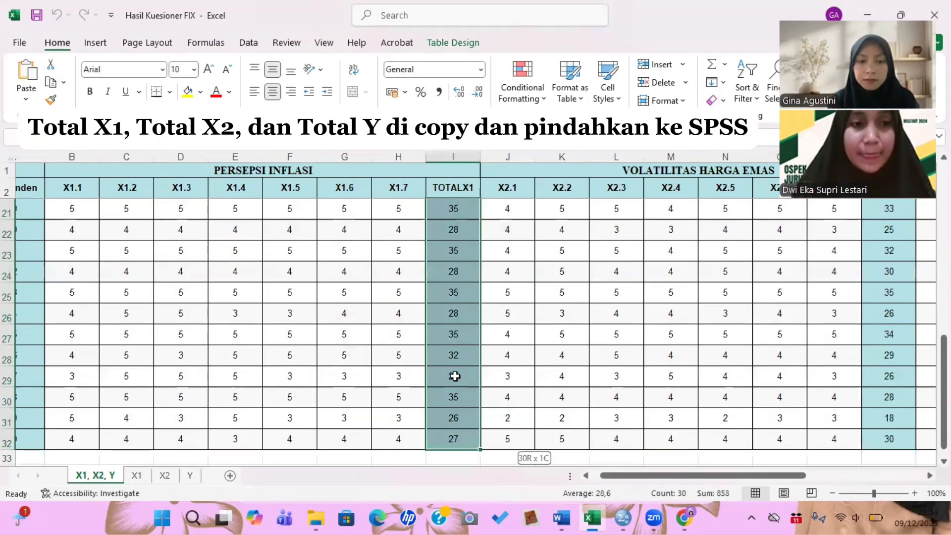
{"action": "scroll", "coordinate": [455, 376], "scroll_direction": "down", "scroll_amount": 1}
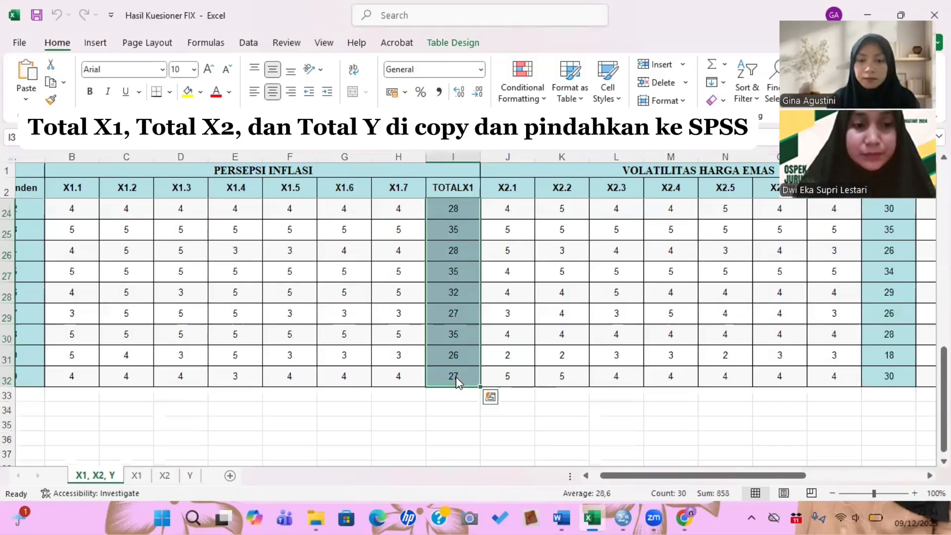
{"action": "right_click", "coordinate": [456, 381]}
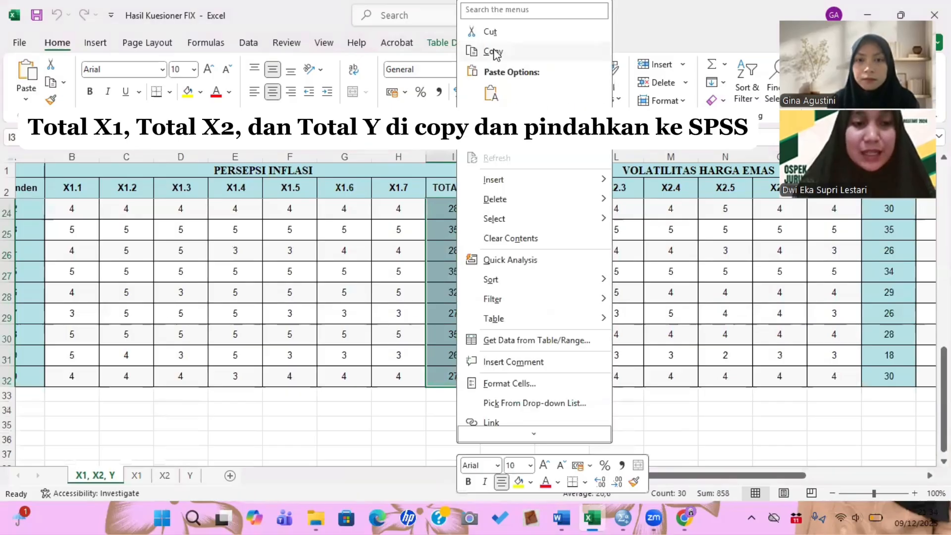
{"action": "left_click", "coordinate": [494, 52]}
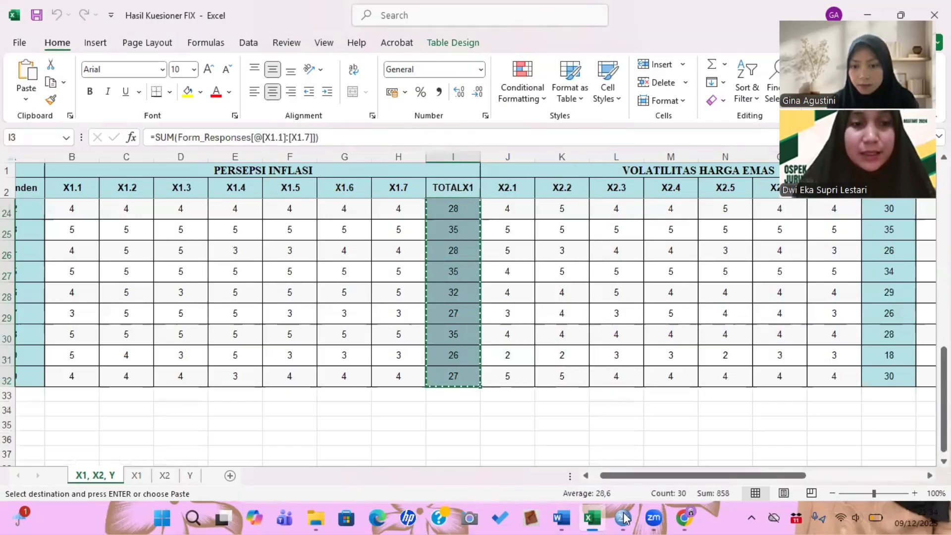
- Switch to the new empty SPSS dataset and paste the copied TOTALX1 values into the first column
{"action": "mouse_move", "coordinate": [625, 518]}
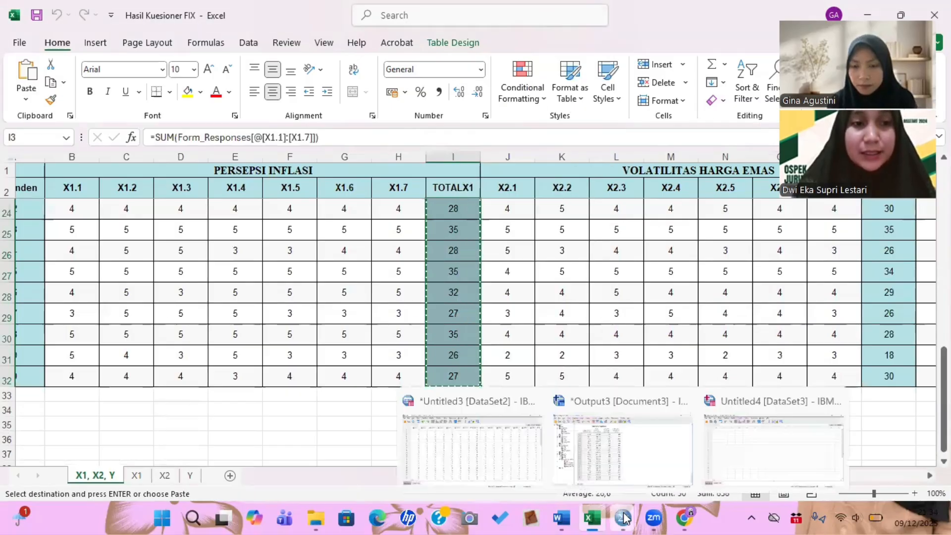
{"action": "left_click", "coordinate": [803, 435]}
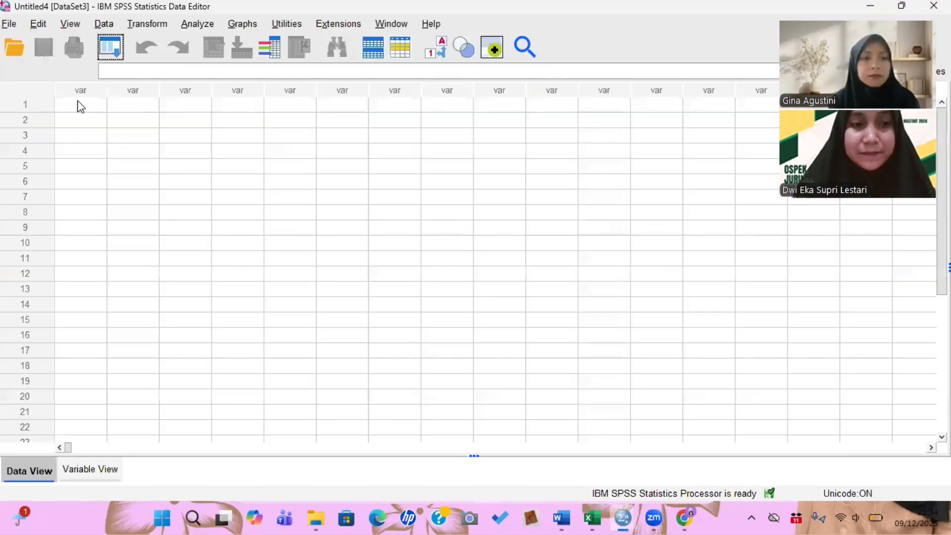
{"action": "left_click", "coordinate": [77, 109]}
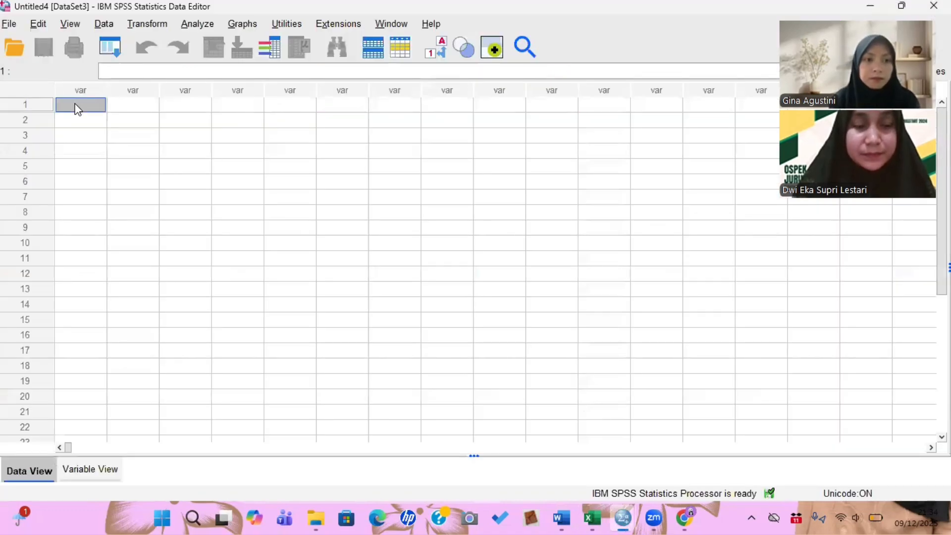
{"action": "right_click", "coordinate": [75, 105]}
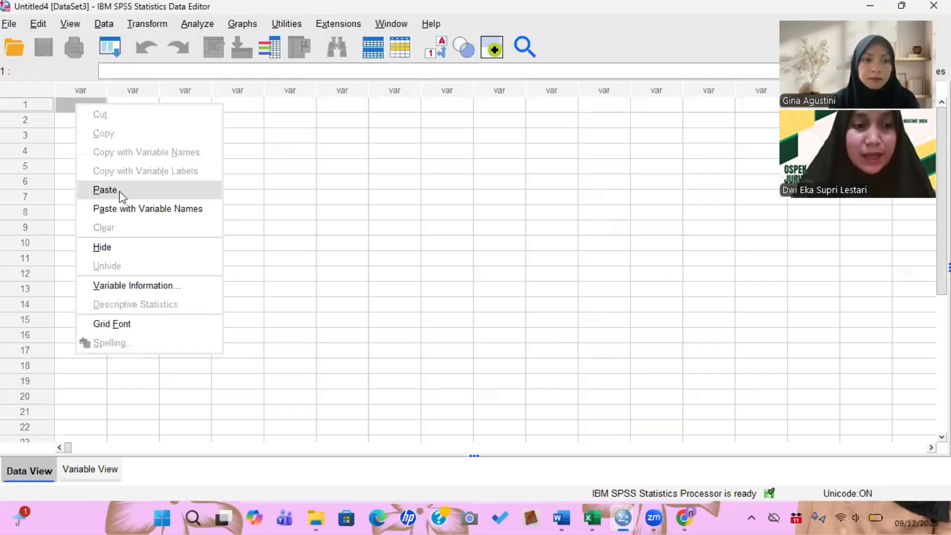
{"action": "left_click", "coordinate": [120, 190]}
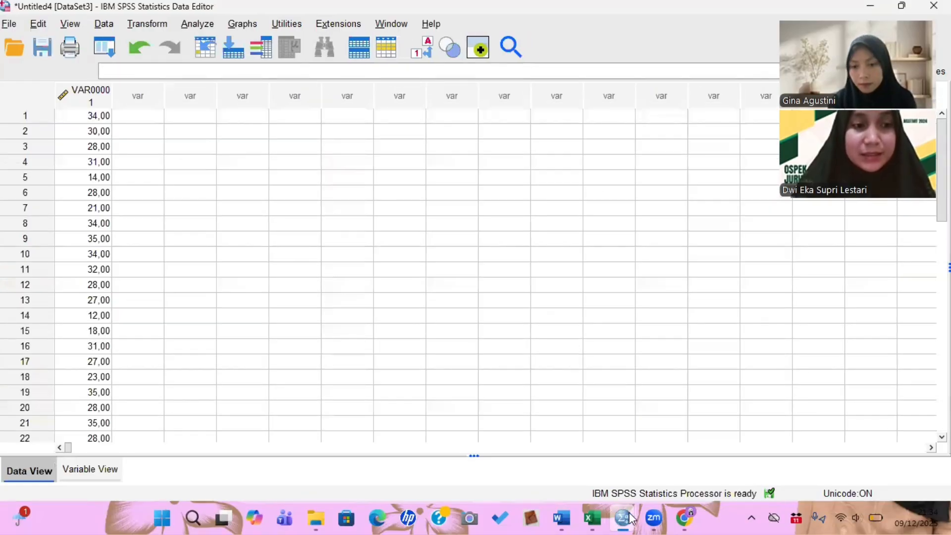
- Switch to Excel and copy the TOTAL X2 column values from rows 3 to 32
{"action": "left_click", "coordinate": [591, 519]}
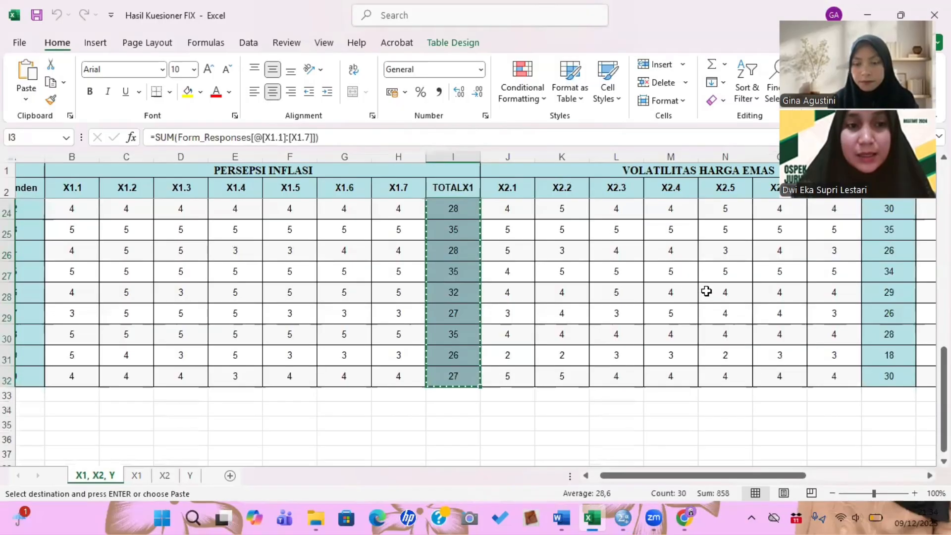
{"action": "left_click", "coordinate": [707, 292]}
{"action": "scroll", "coordinate": [706, 292], "scroll_direction": "up", "scroll_amount": 8}
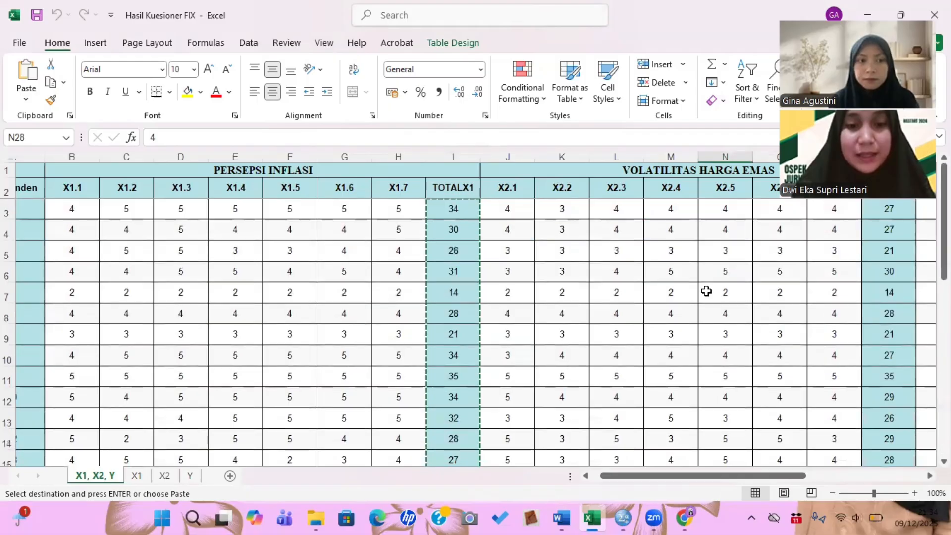
{"action": "scroll", "coordinate": [686, 210], "scroll_direction": "right", "scroll_amount": 3}
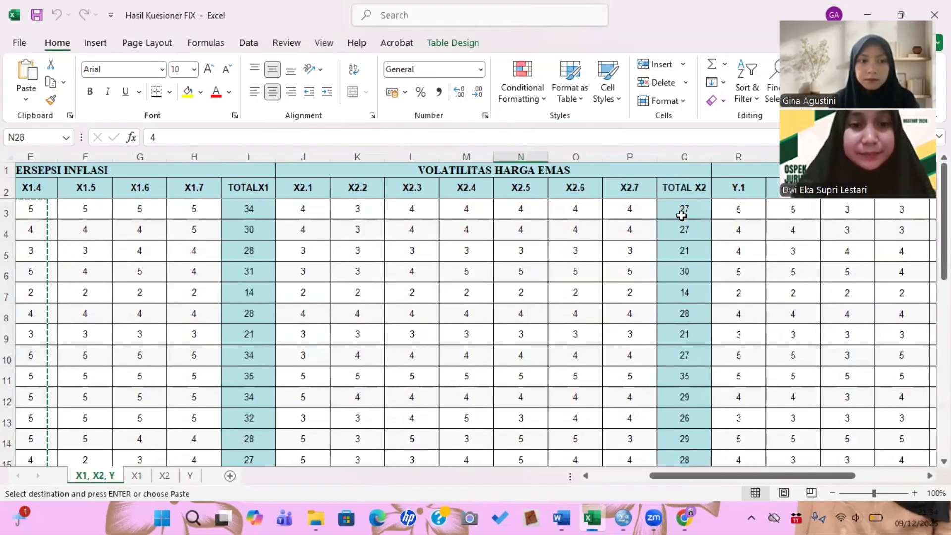
{"action": "left_click_drag", "start_coordinate": [682, 210], "coordinate": [699, 426]}
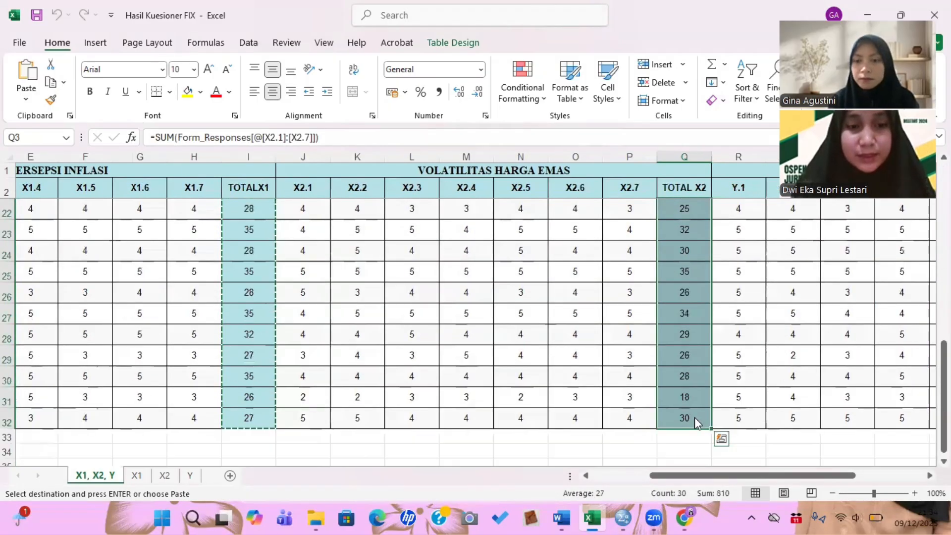
{"action": "right_click", "coordinate": [698, 426]}
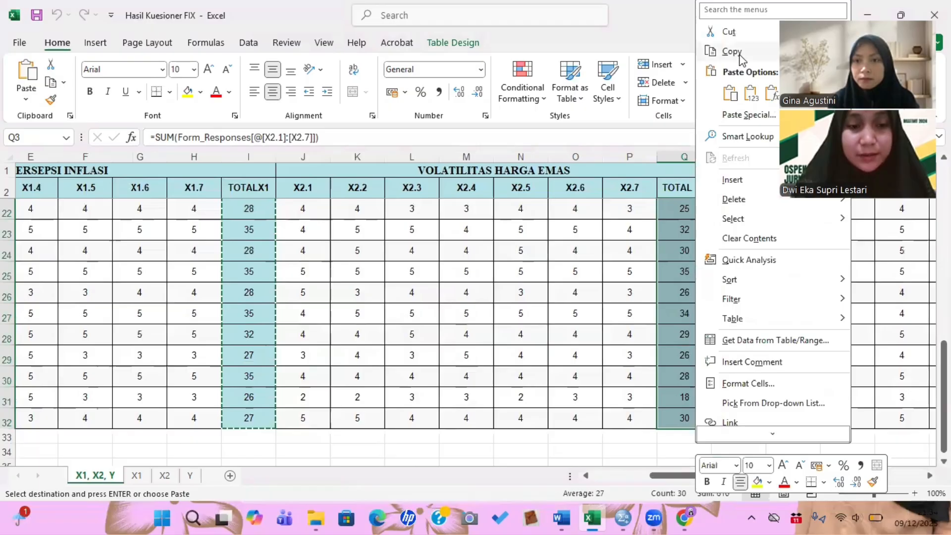
{"action": "key", "text": "c"}
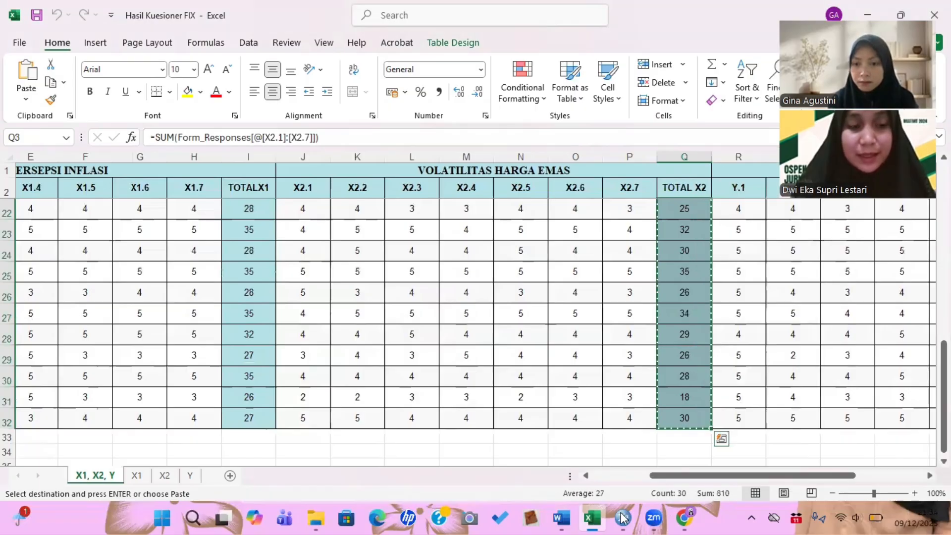
- Return to the new SPSS dataset and paste the TOTAL X2 values into the second column
{"action": "mouse_move", "coordinate": [622, 518]}
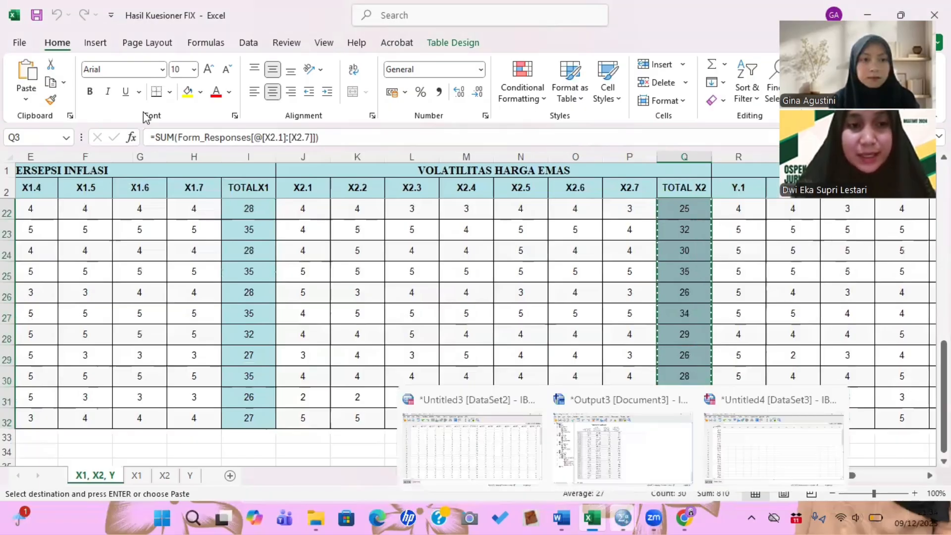
{"action": "left_click", "coordinate": [773, 446]}
{"action": "left_click", "coordinate": [143, 116]}
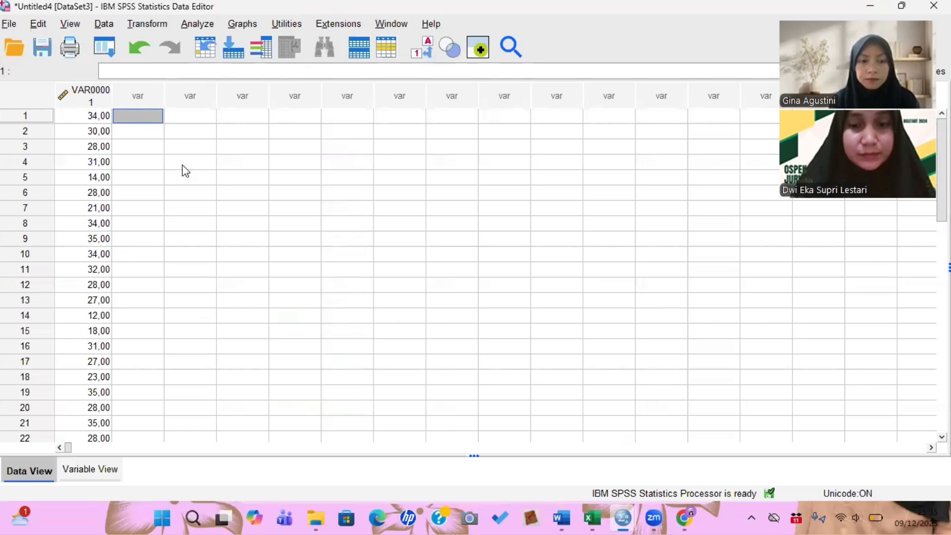
{"action": "right_click", "coordinate": [144, 116]}
{"action": "left_click", "coordinate": [181, 198]}
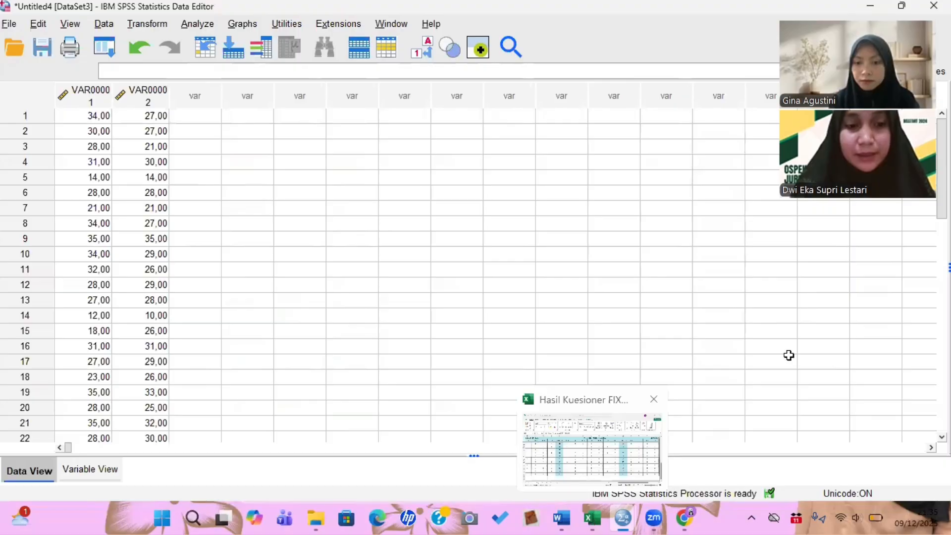
- Switch to Excel and copy the TOTAL Y column values from rows 3 to 32
{"action": "key", "text": "alt+Tab"}
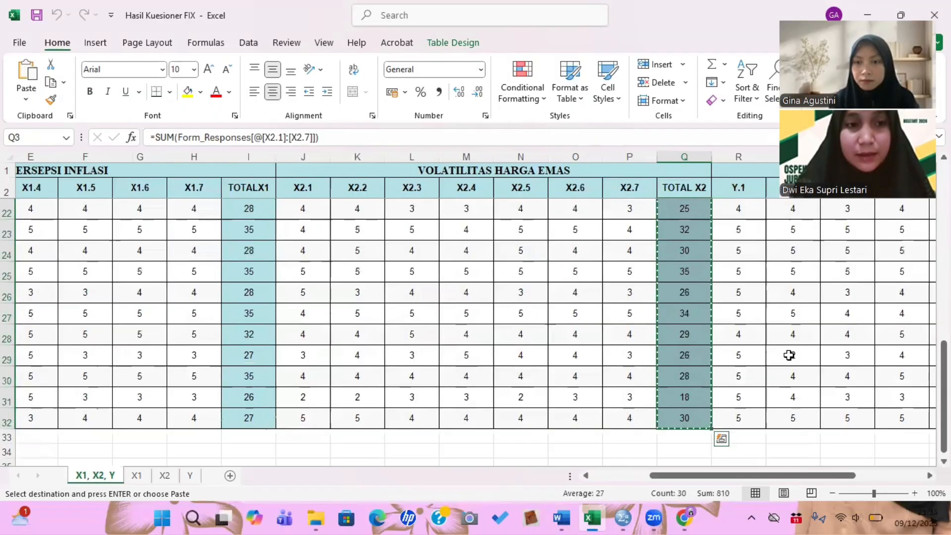
{"action": "scroll", "coordinate": [790, 355], "scroll_direction": "up", "scroll_amount": 6}
{"action": "scroll", "coordinate": [789, 355], "scroll_direction": "right", "scroll_amount": 3}
{"action": "left_click_drag", "start_coordinate": [627, 205], "coordinate": [635, 375]}
{"action": "right_click", "coordinate": [635, 375]}
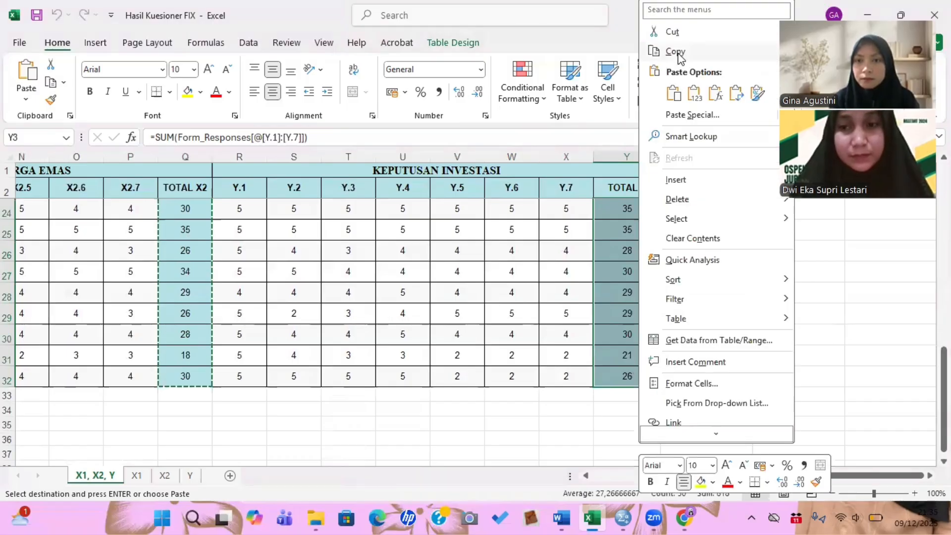
{"action": "left_click", "coordinate": [675, 51]}
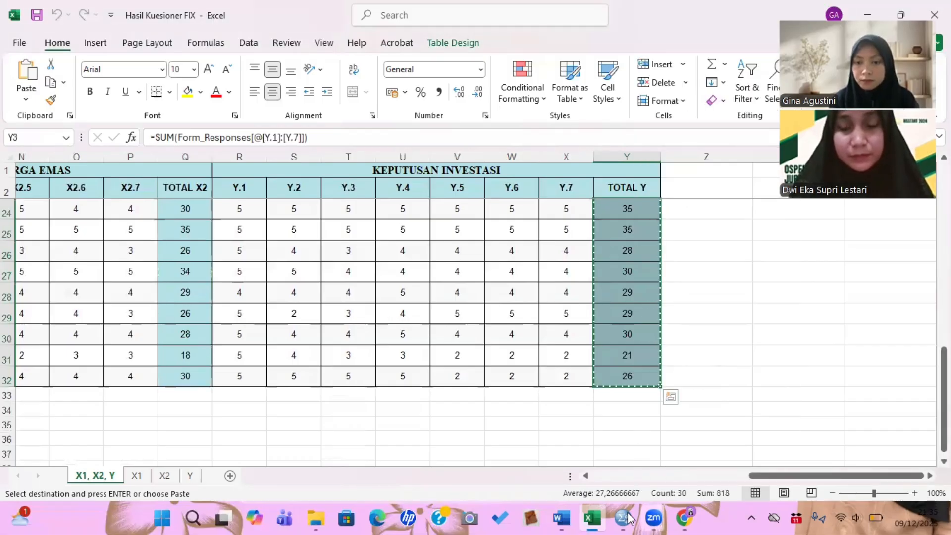
- Return to the SPSS dataset and paste the TOTAL Y values into the third column
{"action": "mouse_move", "coordinate": [628, 518]}
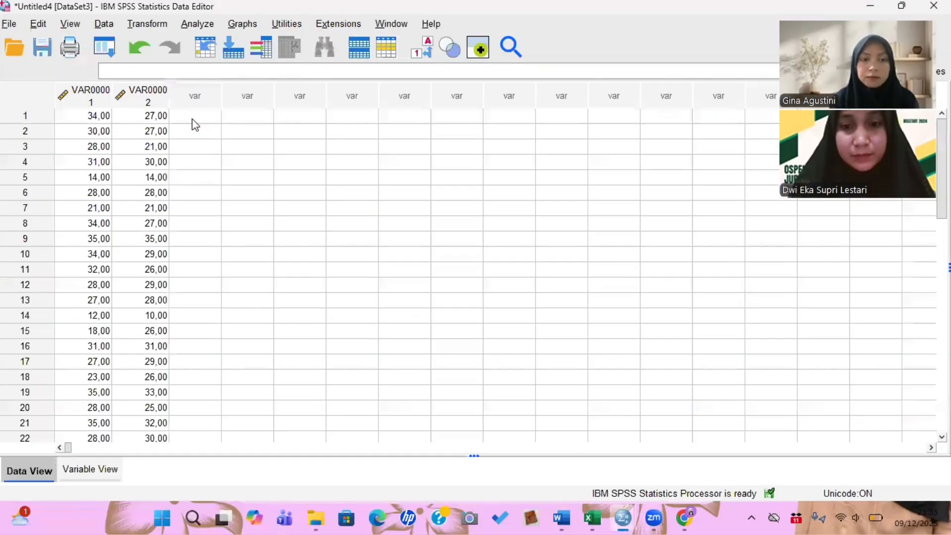
{"action": "left_click", "coordinate": [193, 119]}
{"action": "right_click", "coordinate": [194, 124]}
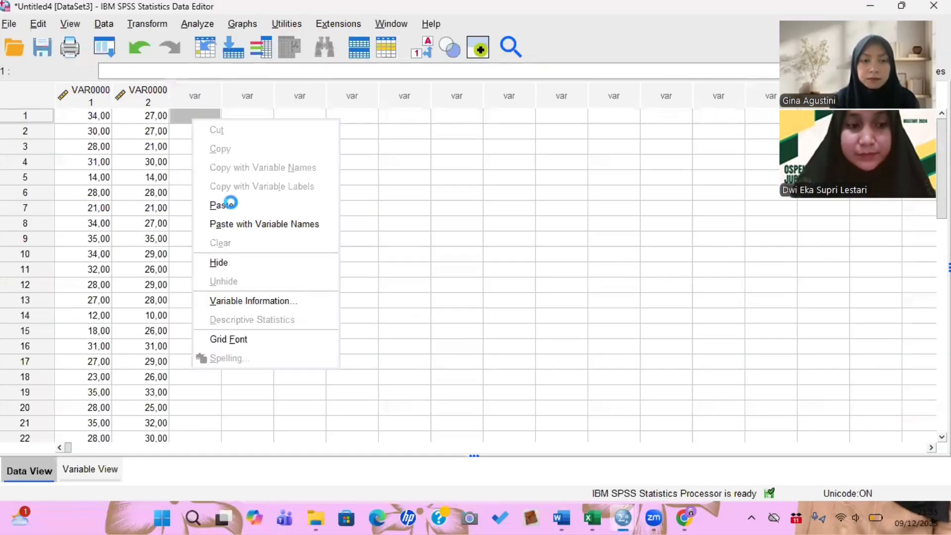
{"action": "left_click", "coordinate": [221, 206]}
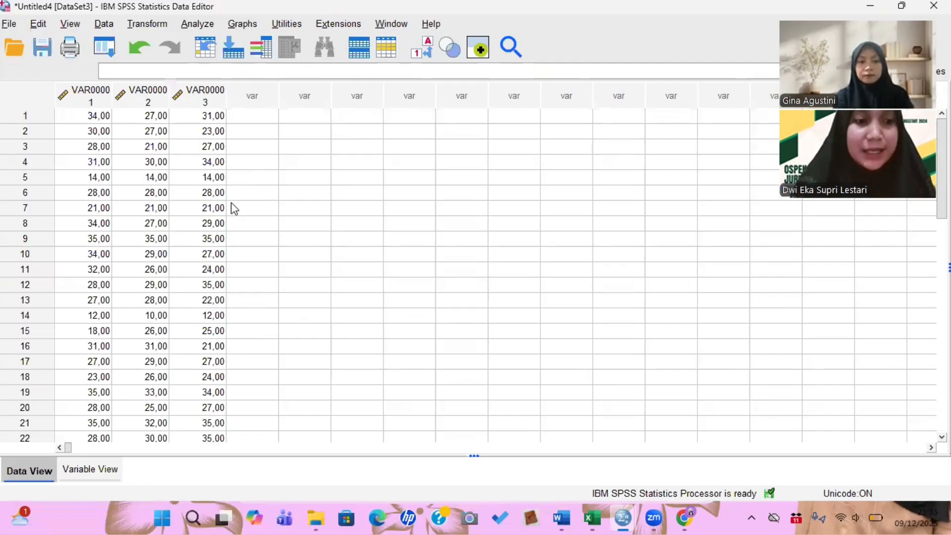
- In Variable View, rename the three variables X1, X2 and Y
{"action": "left_click", "coordinate": [100, 473]}
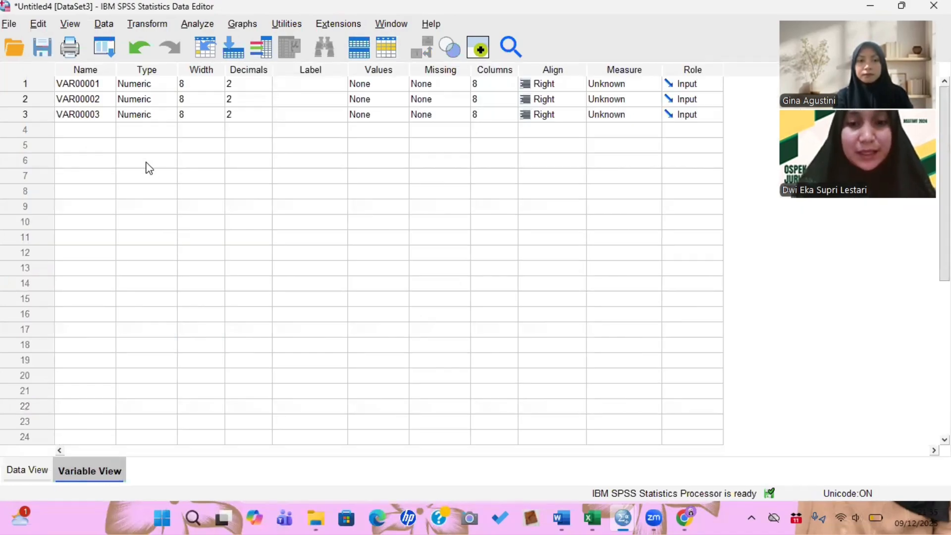
{"action": "double_click", "coordinate": [98, 84]}
{"action": "left_click_drag", "start_coordinate": [100, 84], "coordinate": [85, 85]}
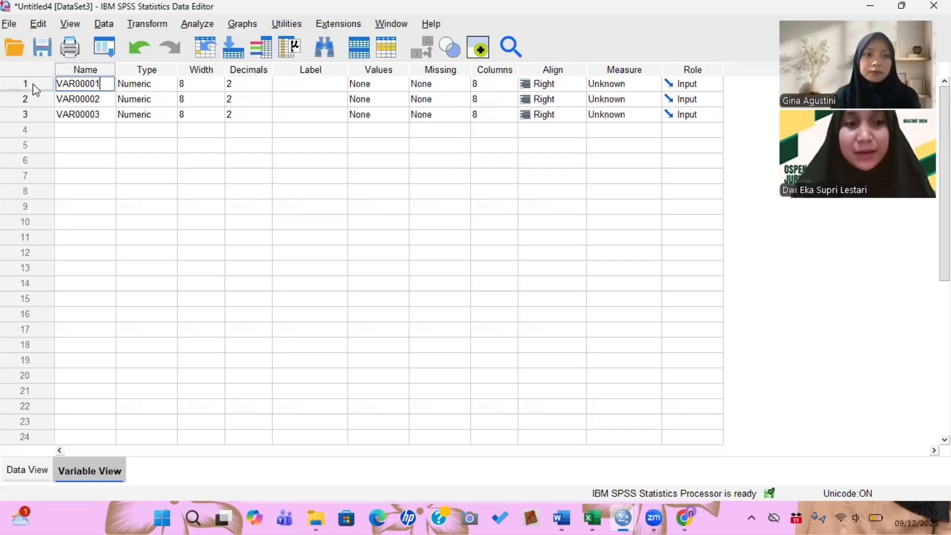
{"action": "type", "text": "X"}
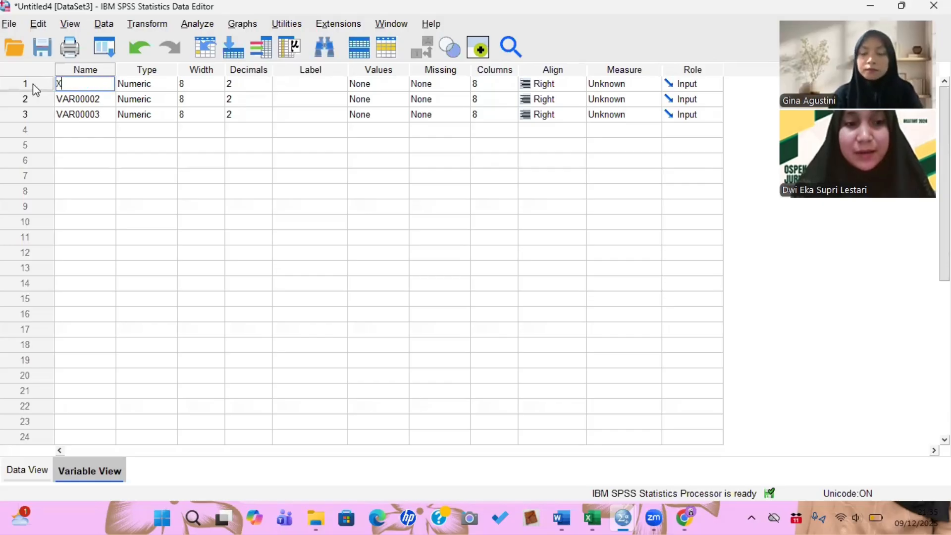
{"action": "type", "text": "1"}
{"action": "key", "text": "Return"}
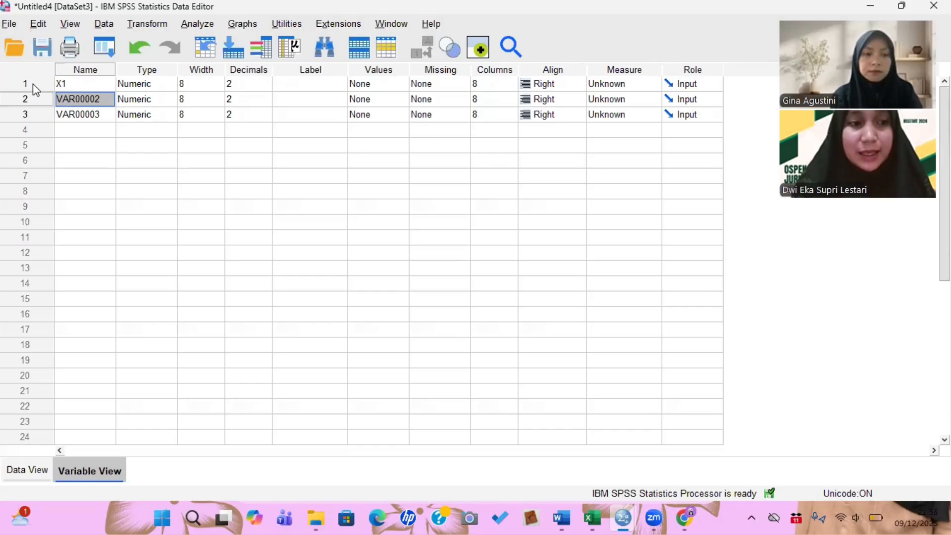
{"action": "type", "text": "X2"}
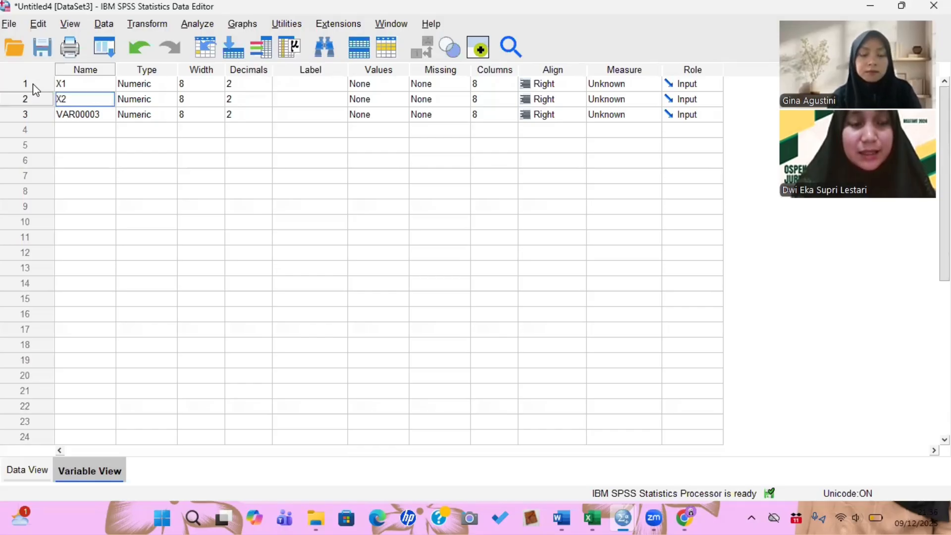
{"action": "key", "text": "Return"}
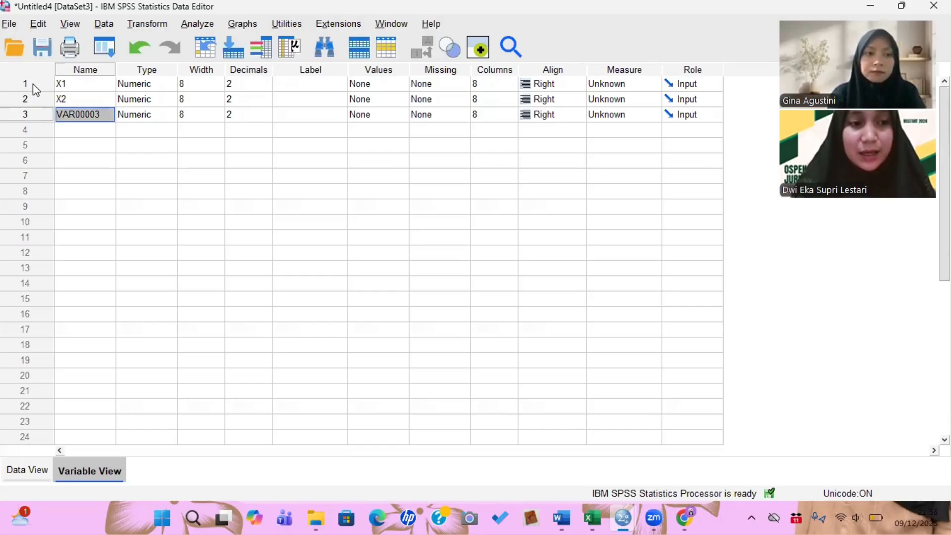
{"action": "type", "text": "Y"}
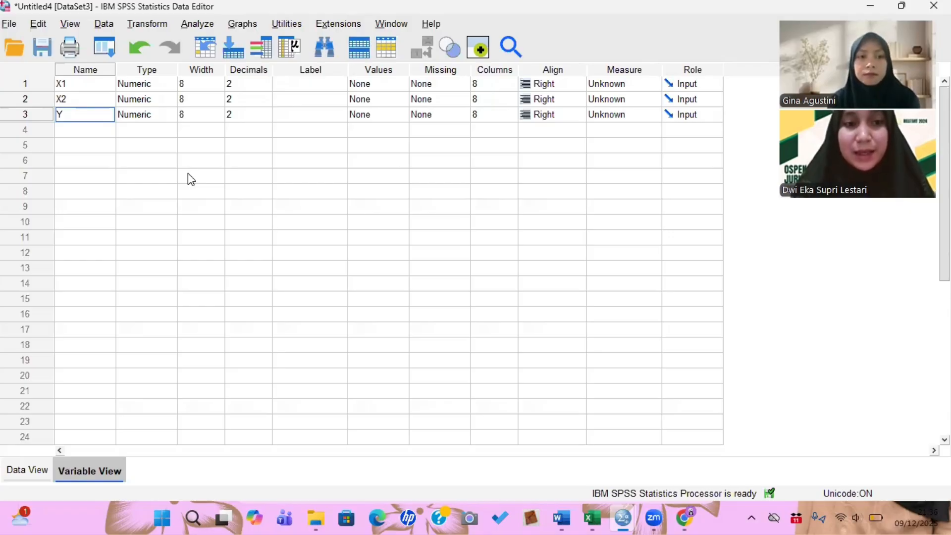
- Set the label of variable X1 to Persepsi Inflasi
{"action": "left_click", "coordinate": [292, 85]}
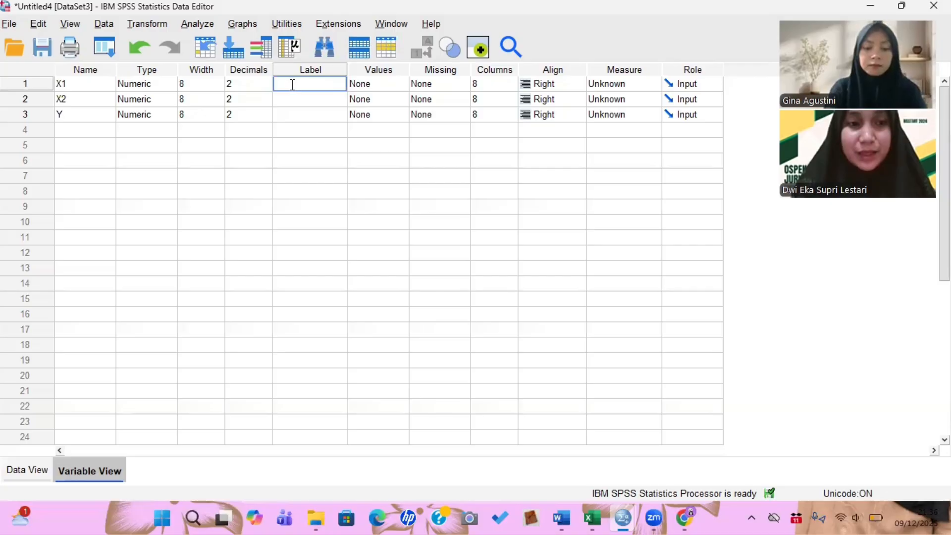
{"action": "type", "text": "Per"}
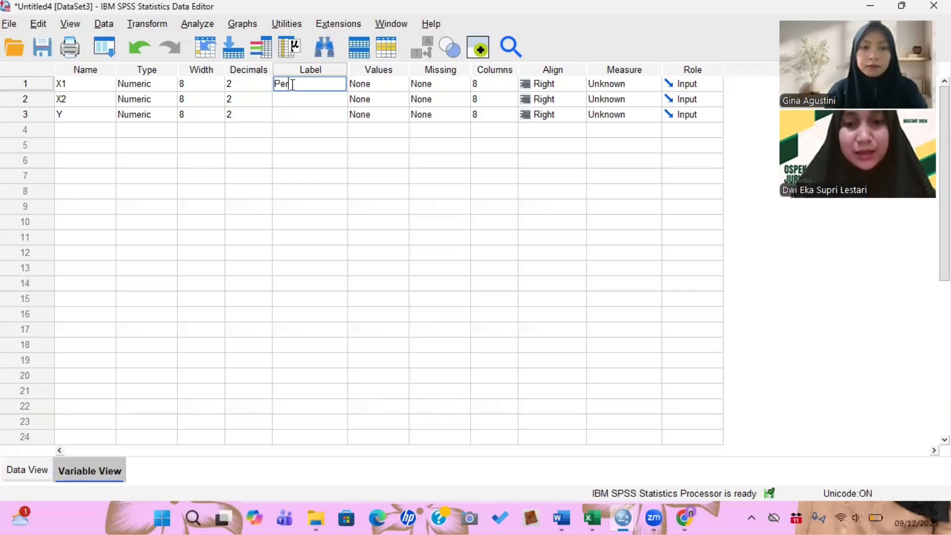
{"action": "type", "text": "sepso"}
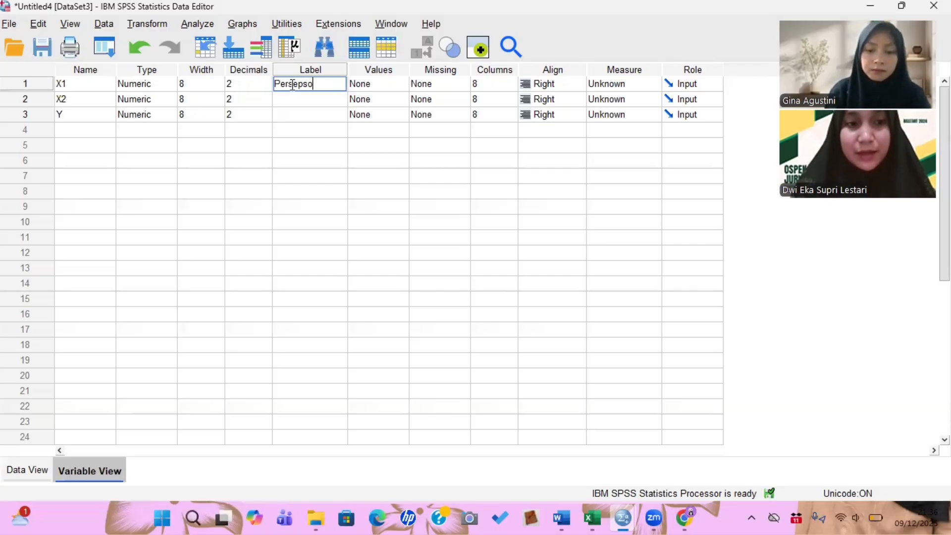
{"action": "key", "text": "BackSpace"}
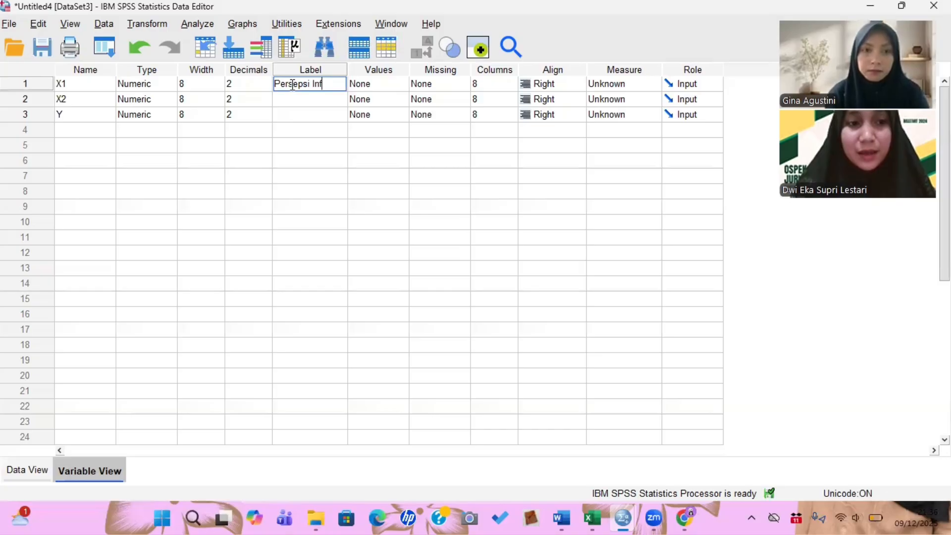
{"action": "type", "text": "lasi"}
- Set the label of variable X2 to Harga Emas
{"action": "left_click", "coordinate": [293, 100]}
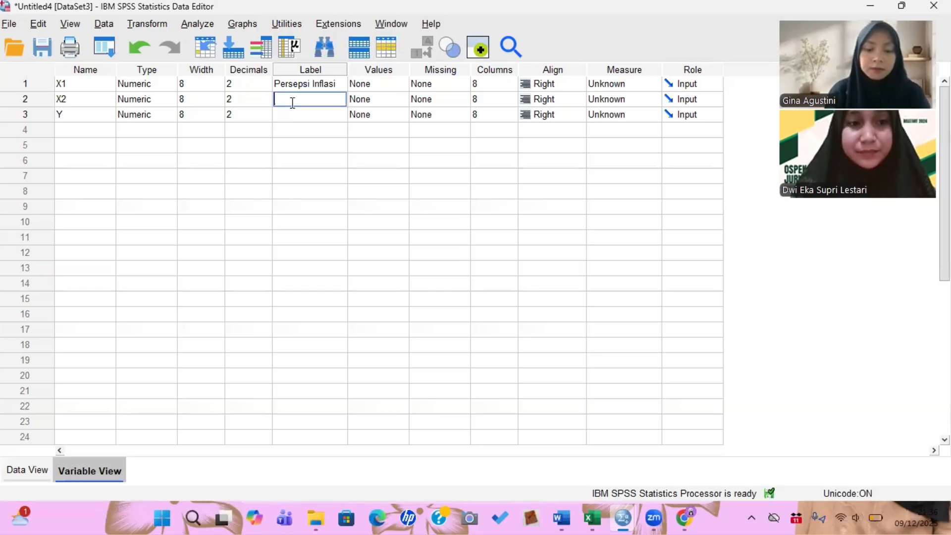
{"action": "type", "text": "Harga "}
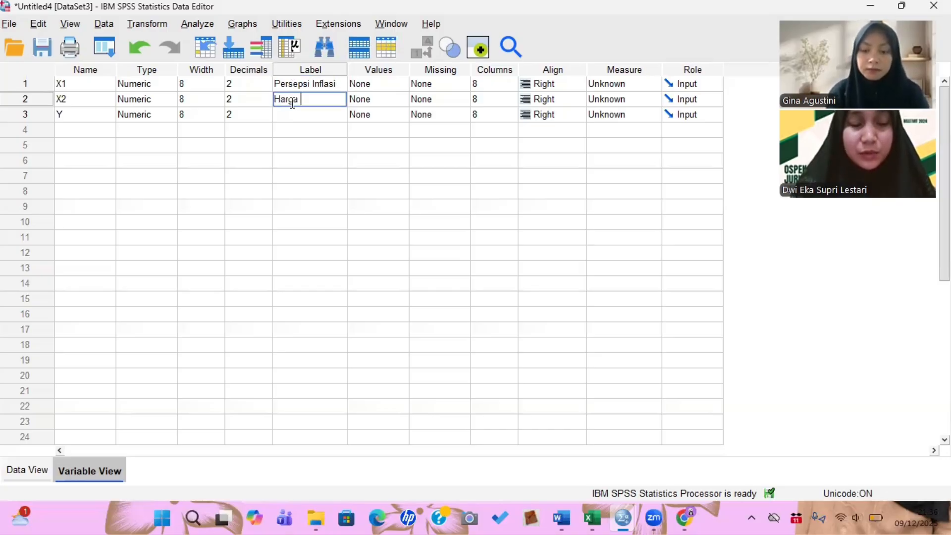
{"action": "type", "text": "Emas"}
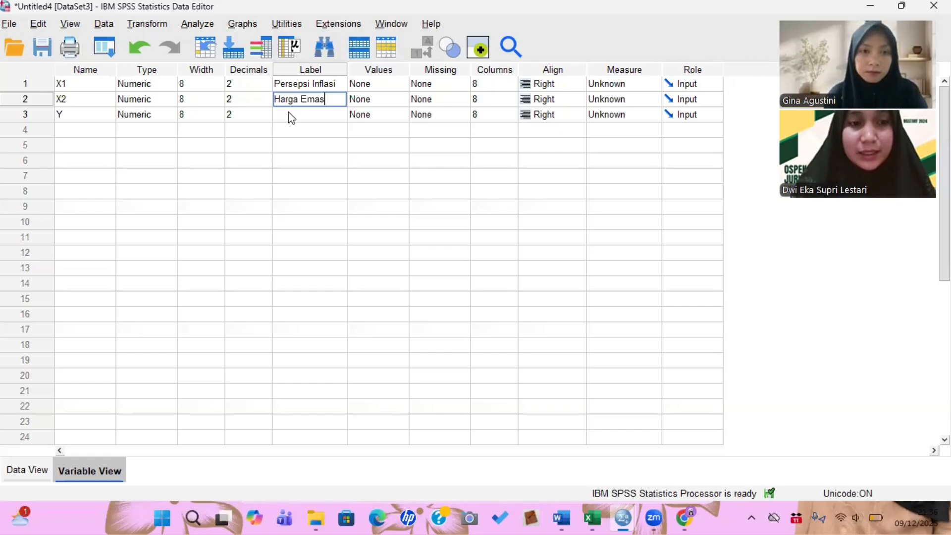
- Set the label of variable Y to Keputusan Investasi
{"action": "left_click", "coordinate": [290, 113]}
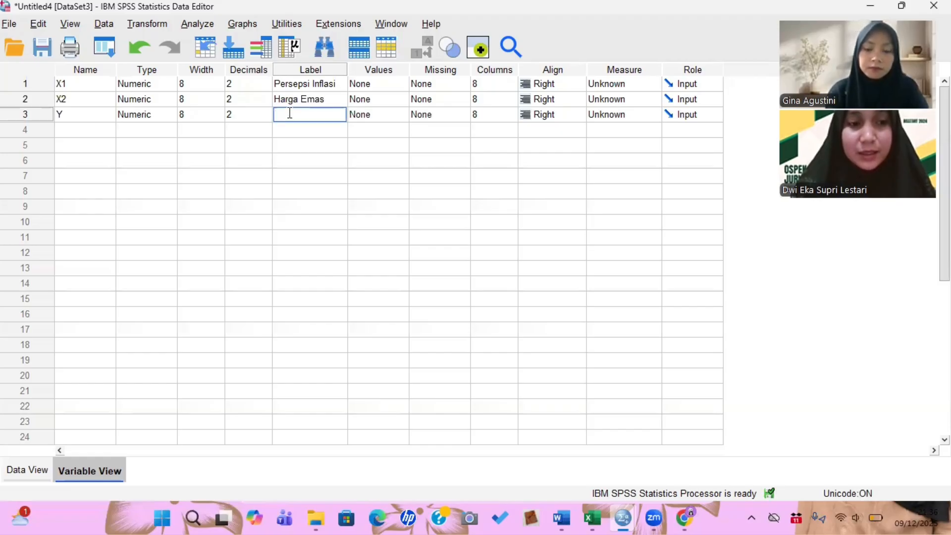
{"action": "type", "text": "Kerutu"}
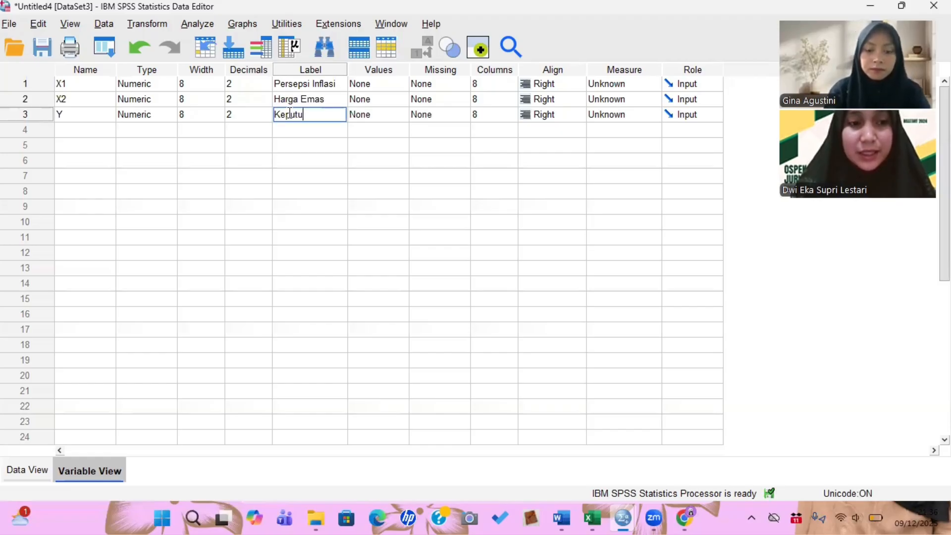
{"action": "type", "text": "san Invesyasi"}
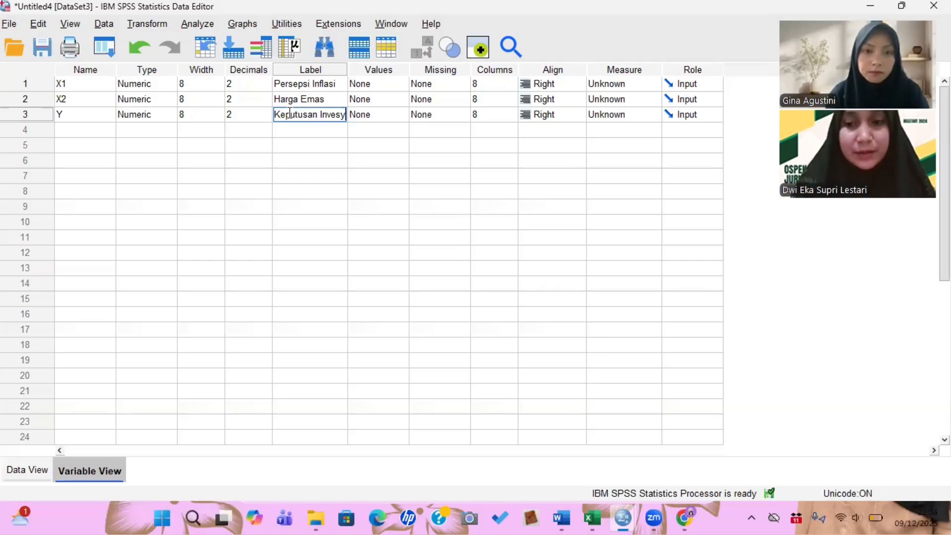
{"action": "key", "text": "BackSpace"}
{"action": "key", "text": "BackSpace"}
{"action": "key", "text": "BackSpace"}
{"action": "key", "text": "BackSpace"}
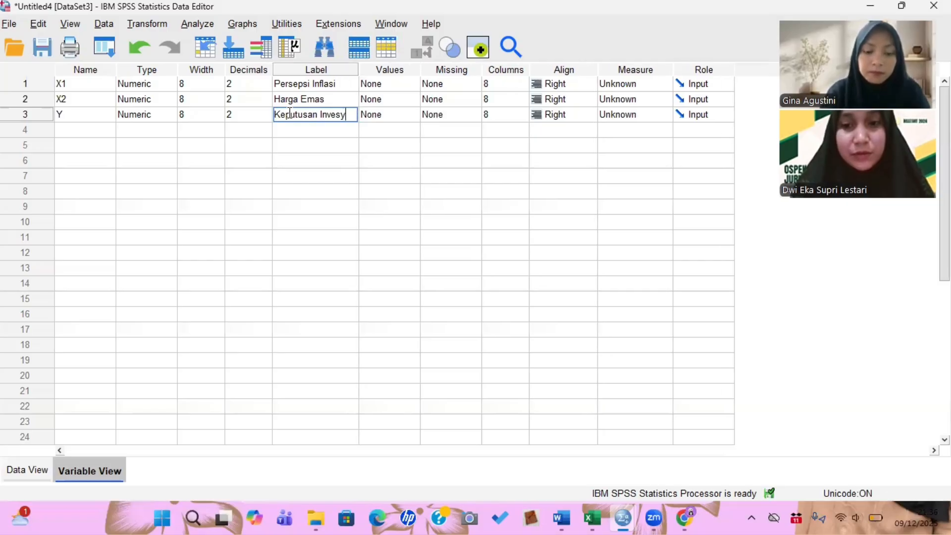
{"action": "type", "text": "tasi"}
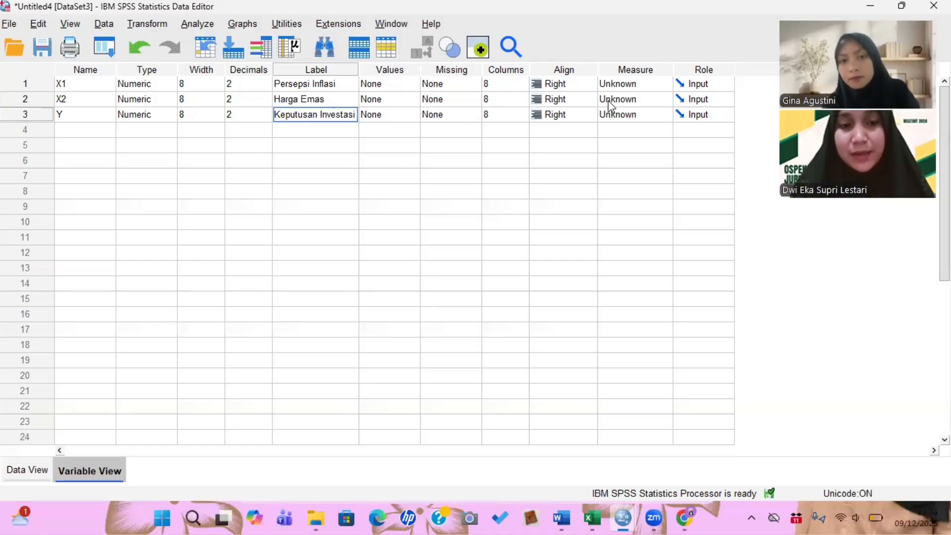
- Set the measurement level of X1, X2 and Y to Scale
{"action": "left_click", "coordinate": [667, 85]}
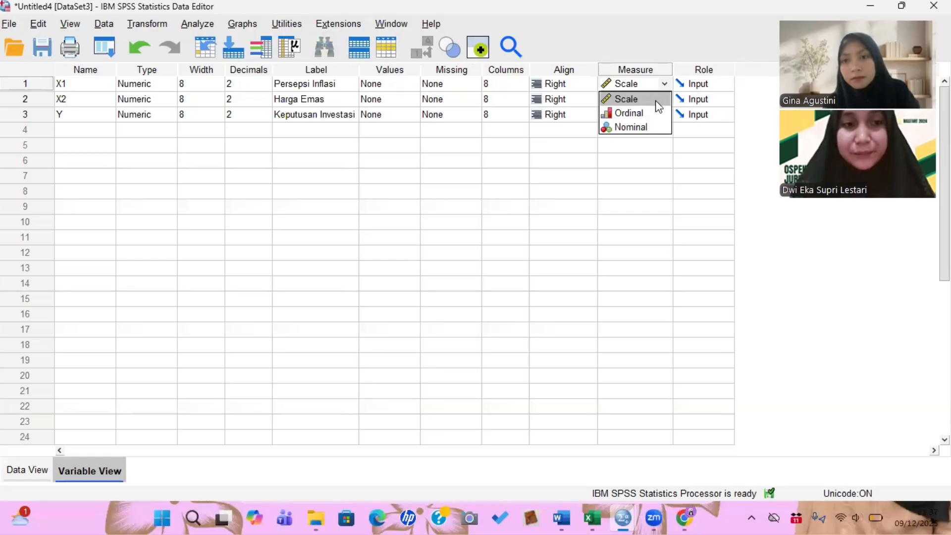
{"action": "left_click", "coordinate": [650, 98]}
{"action": "left_click", "coordinate": [659, 100]}
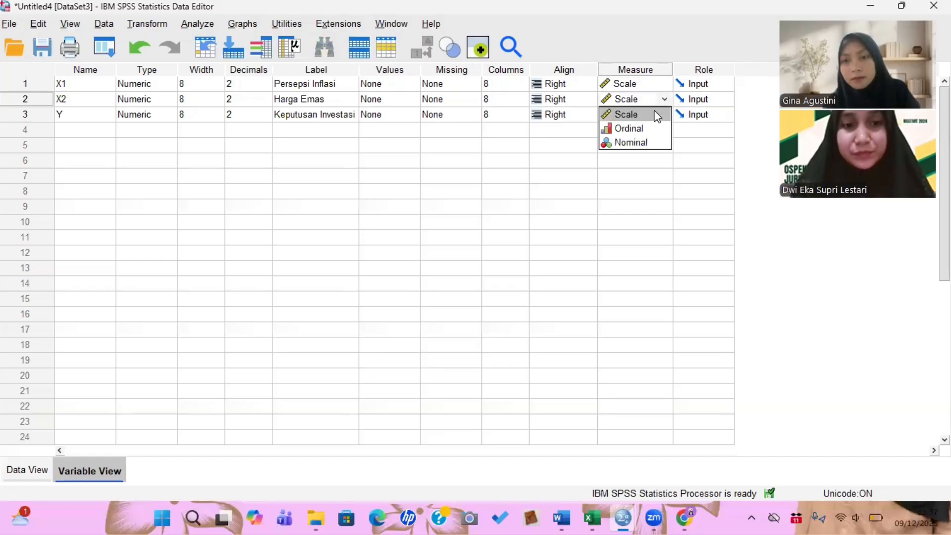
{"action": "left_click", "coordinate": [658, 116]}
{"action": "left_click", "coordinate": [658, 115]}
{"action": "left_click", "coordinate": [644, 132]}
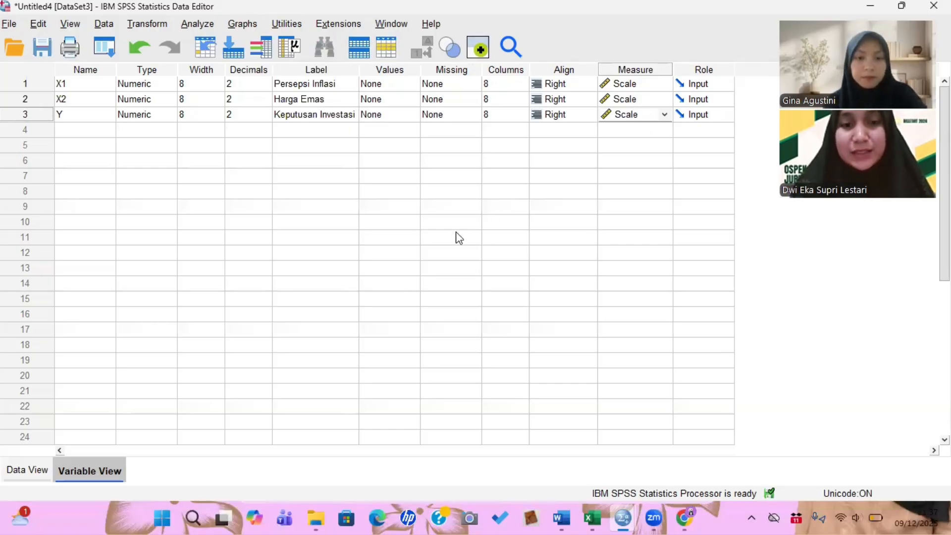
- Run a Pearson two-tailed bivariate correlation on all three variables from the Data View
{"action": "left_click", "coordinate": [44, 470]}
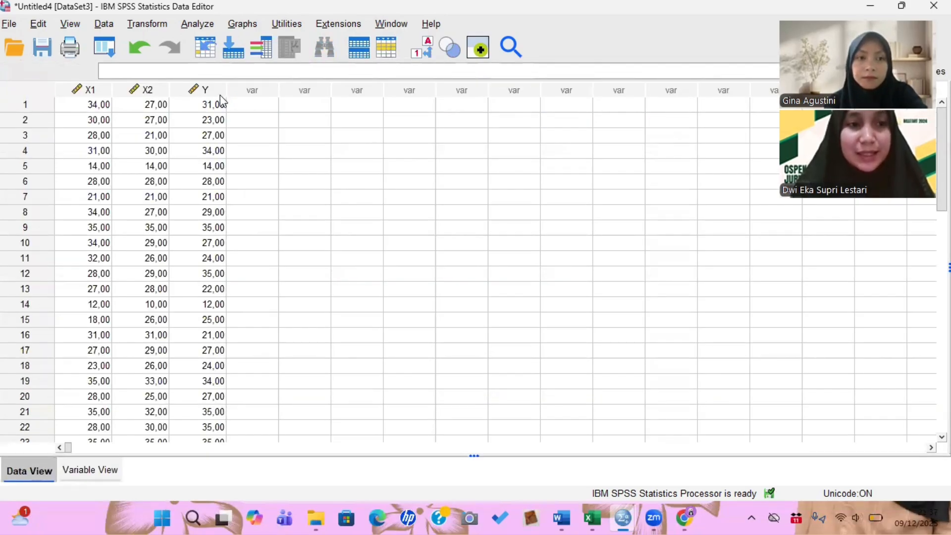
{"action": "left_click", "coordinate": [200, 25]}
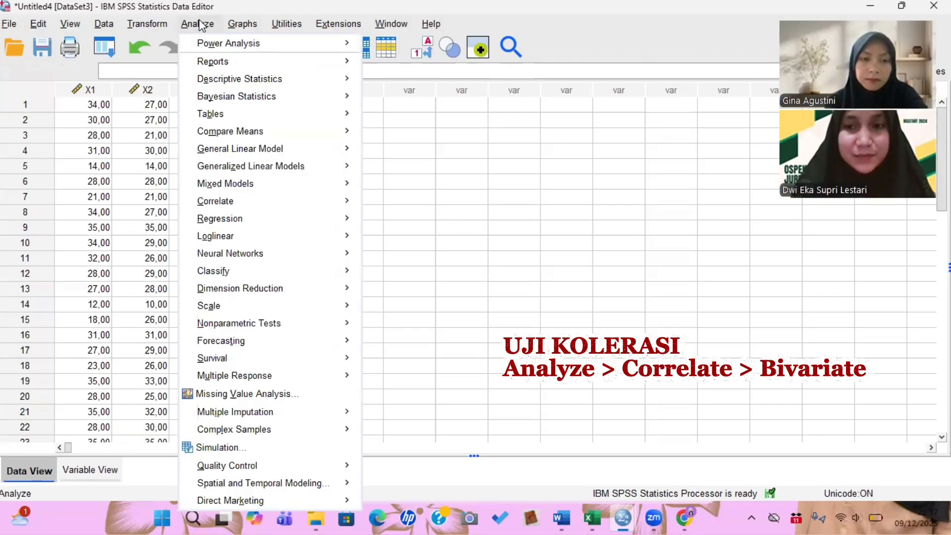
{"action": "mouse_move", "coordinate": [285, 206]}
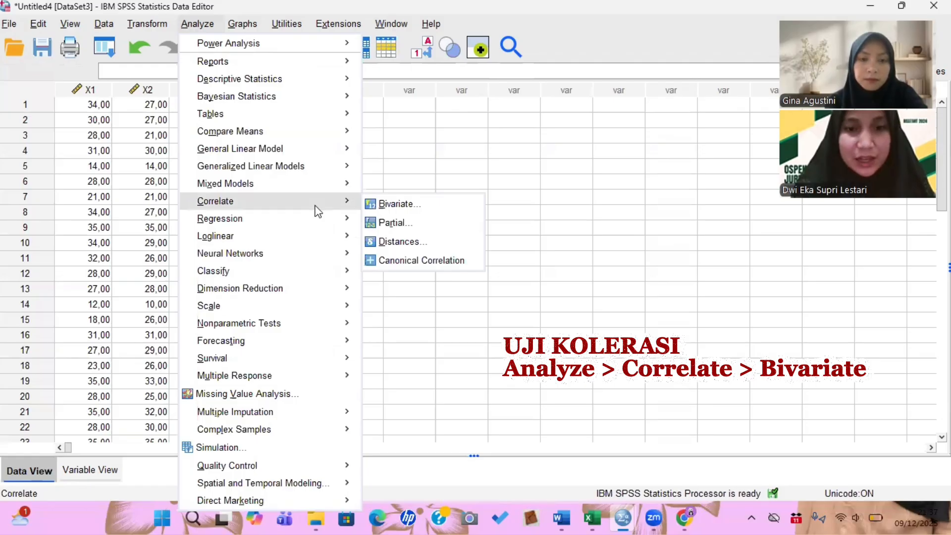
{"action": "left_click", "coordinate": [400, 204]}
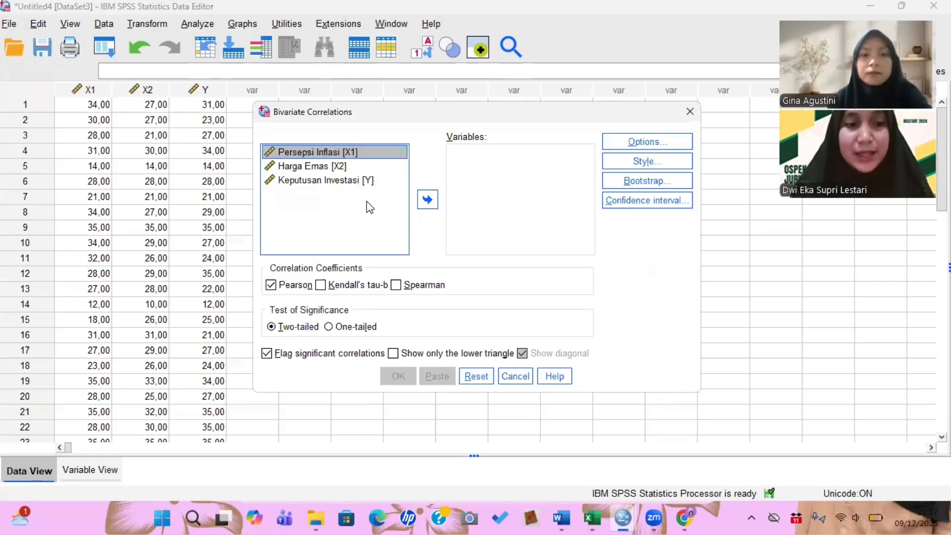
{"action": "key", "text": "ctrl+a"}
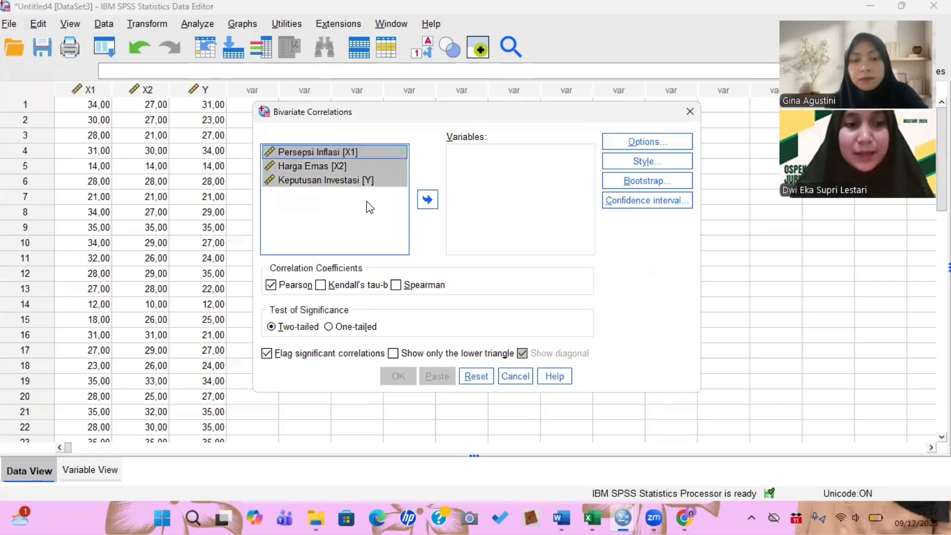
{"action": "left_click", "coordinate": [428, 202]}
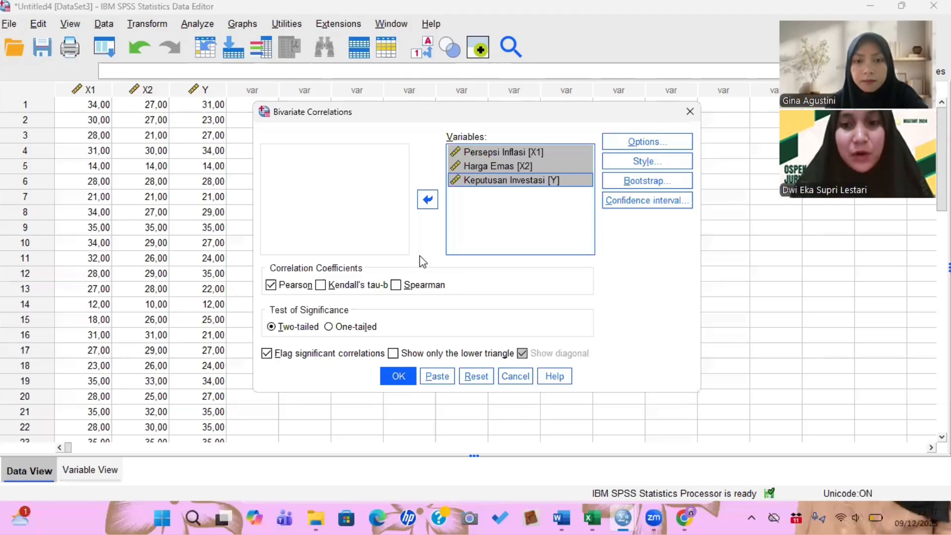
{"action": "left_click", "coordinate": [399, 379]}
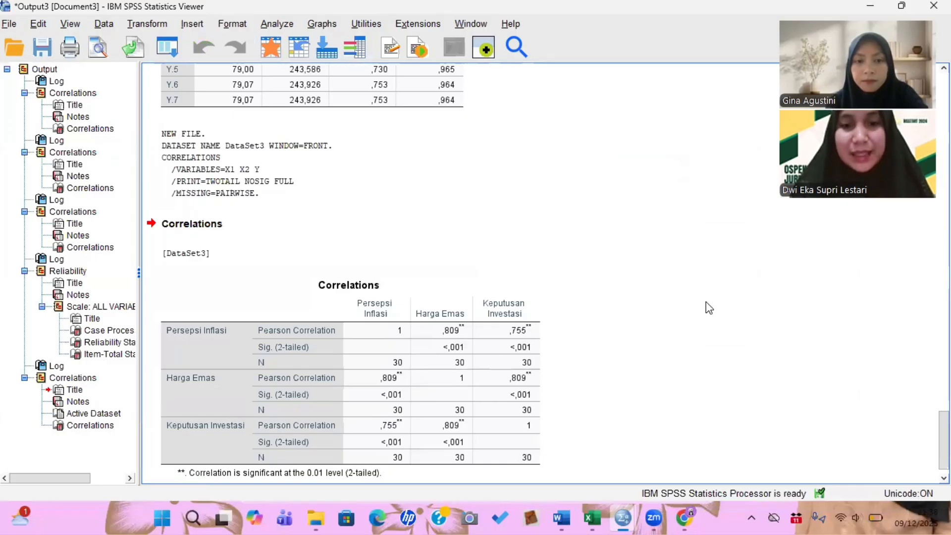
- Compare the correlation output with the correlation strength criteria in the Word document
{"action": "scroll", "coordinate": [706, 302], "scroll_direction": "down", "scroll_amount": 1}
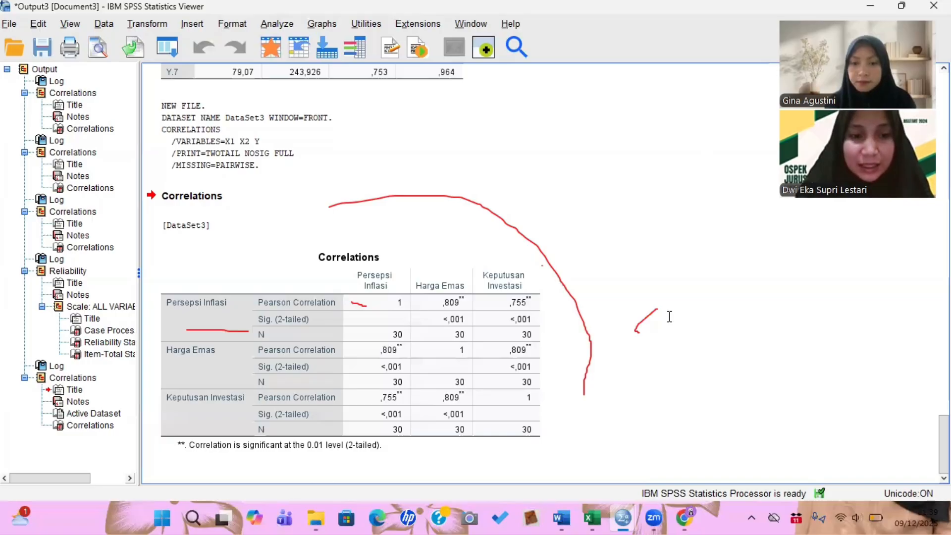
{"action": "left_click", "coordinate": [562, 518]}
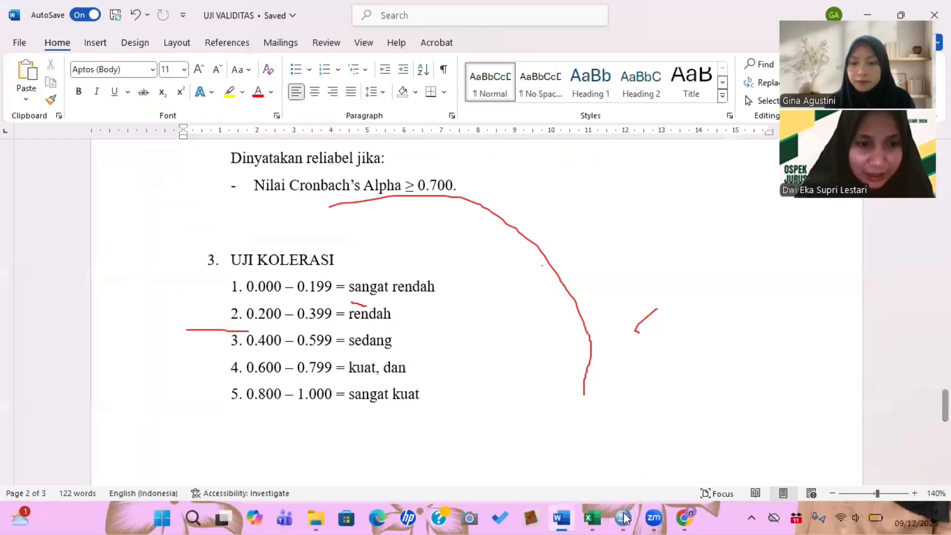
{"action": "mouse_move", "coordinate": [625, 519]}
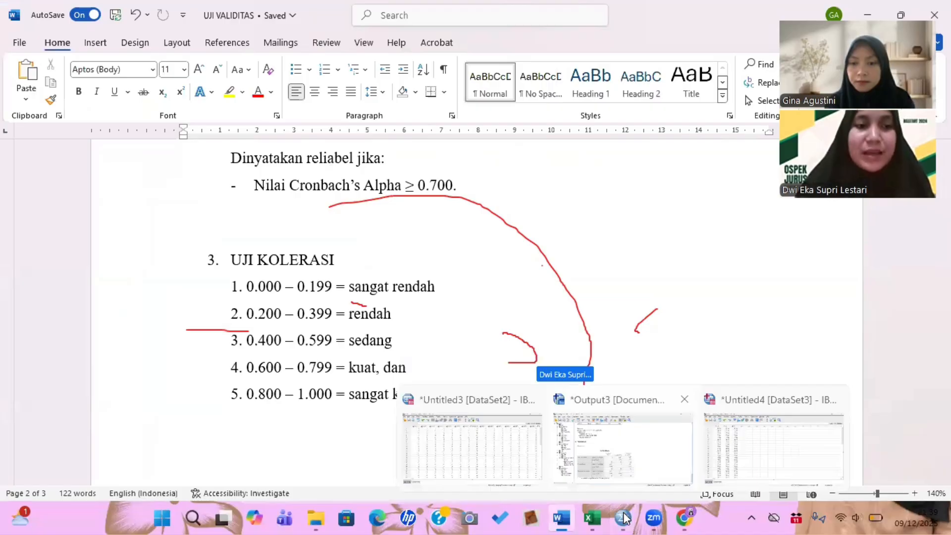
{"action": "left_click", "coordinate": [622, 441]}
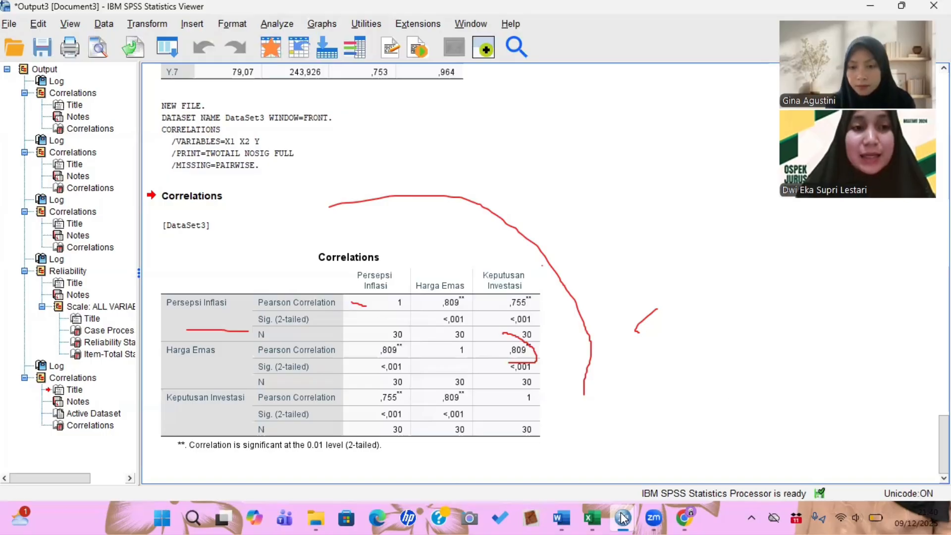
- Set up a linear regression with Keputusan Investasi as dependent and Persepsi Inflasi and Harga Emas as independents
{"action": "mouse_move", "coordinate": [623, 518]}
{"action": "left_click", "coordinate": [747, 446]}
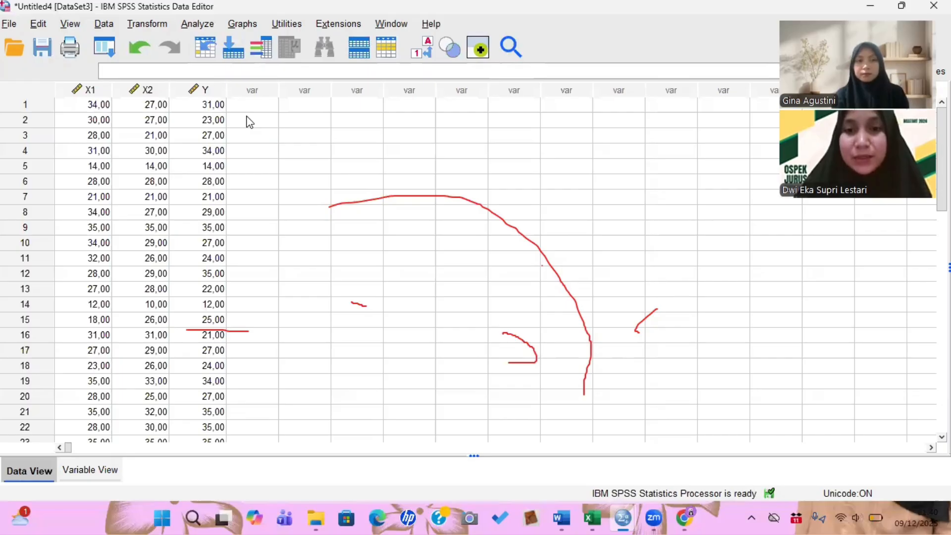
{"action": "left_click", "coordinate": [198, 24]}
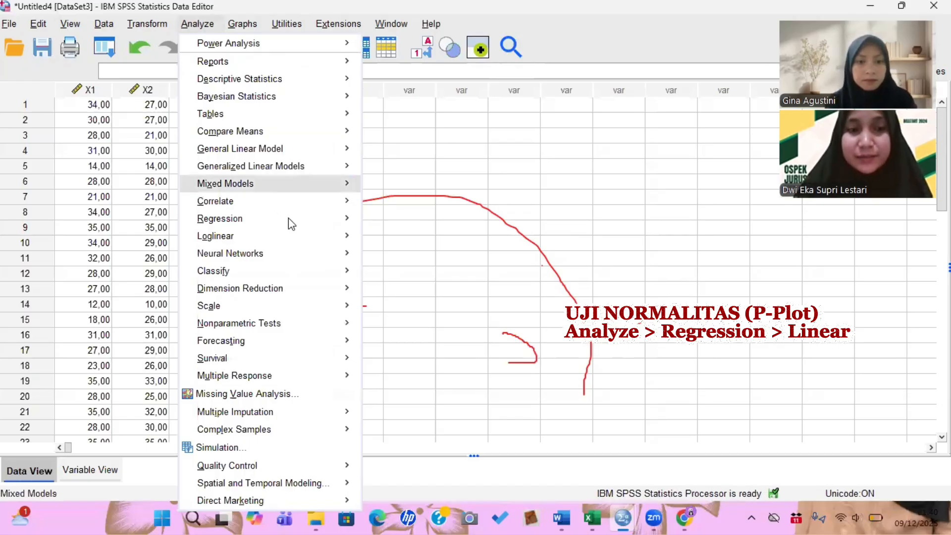
{"action": "mouse_move", "coordinate": [288, 218]}
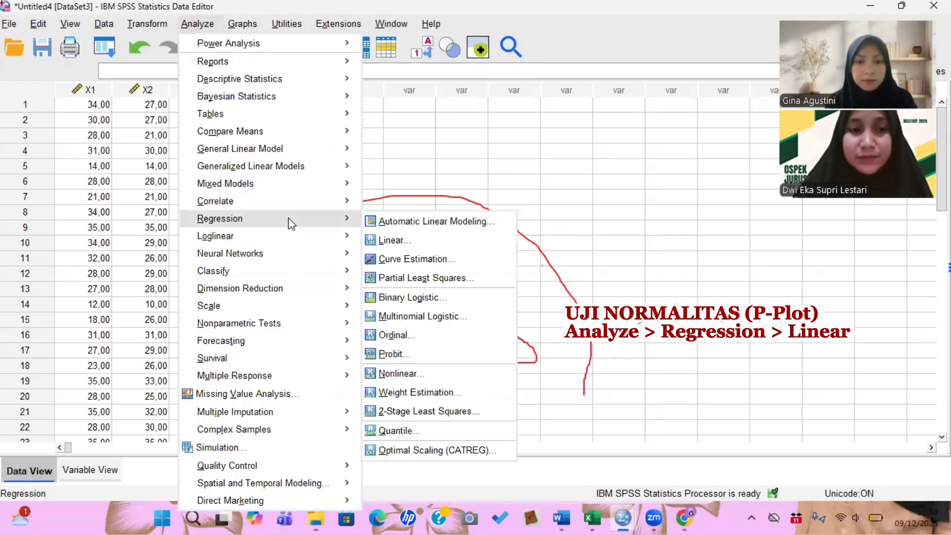
{"action": "left_click", "coordinate": [421, 240]}
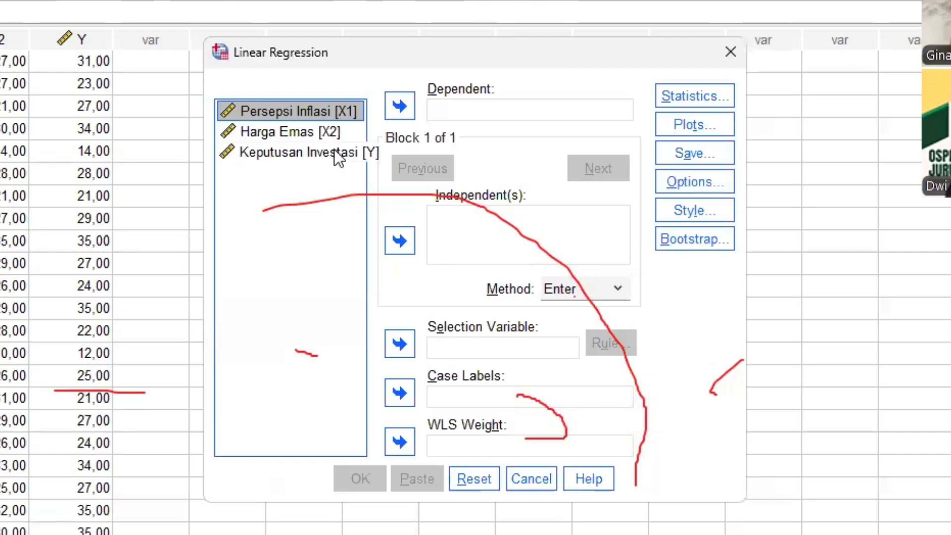
{"action": "left_click", "coordinate": [334, 149]}
{"action": "left_click", "coordinate": [409, 104]}
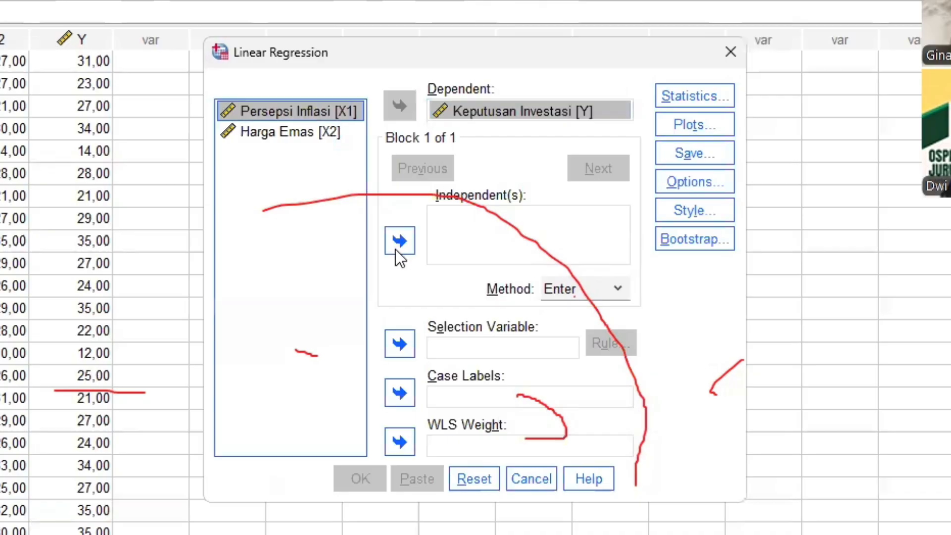
{"action": "left_click", "coordinate": [396, 248]}
{"action": "left_click", "coordinate": [320, 131]}
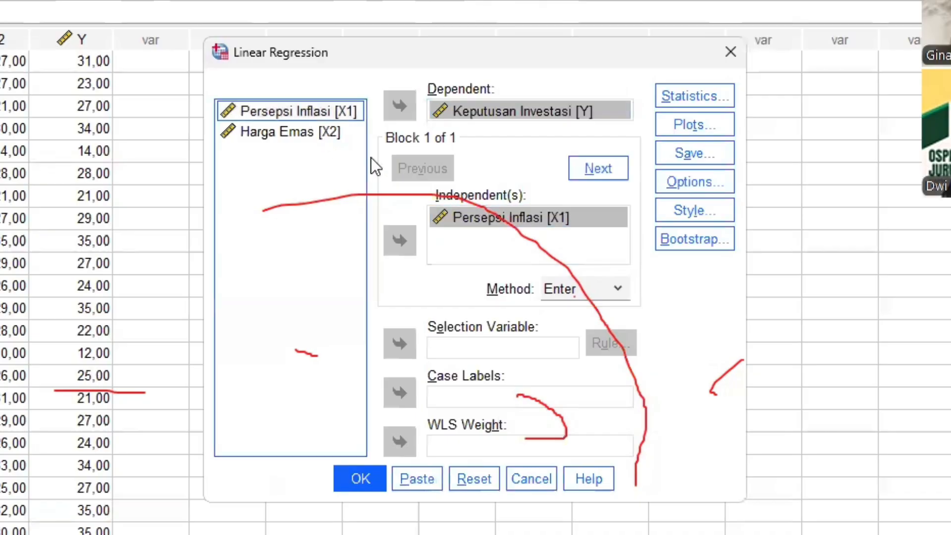
{"action": "left_click", "coordinate": [399, 241]}
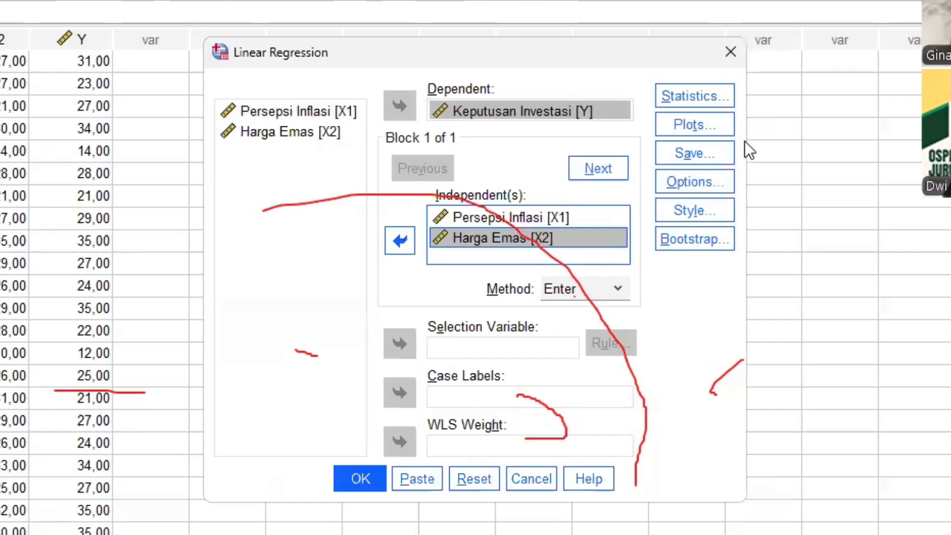
- Add a histogram and normal probability plot of standardized residuals, run the regression and scroll through its output
{"action": "left_click", "coordinate": [697, 124]}
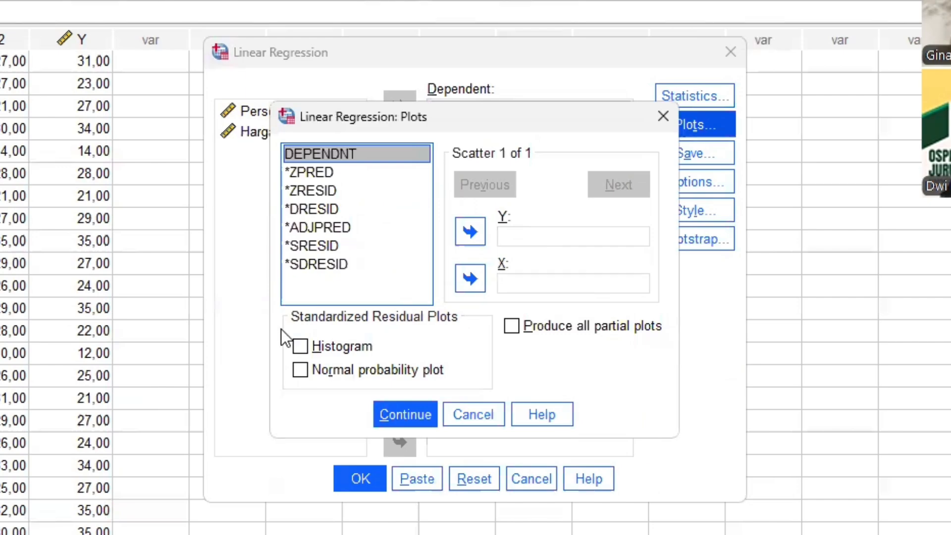
{"action": "left_click", "coordinate": [301, 346]}
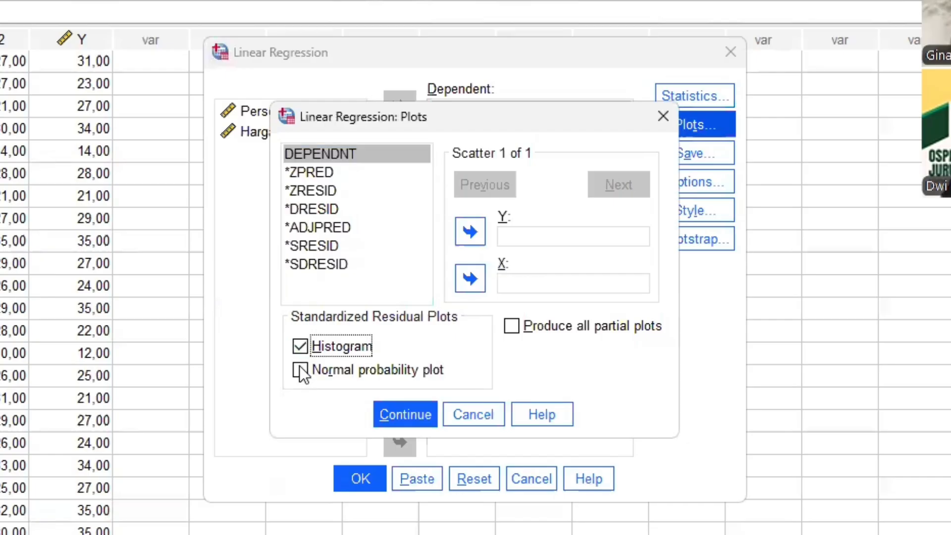
{"action": "left_click", "coordinate": [301, 370]}
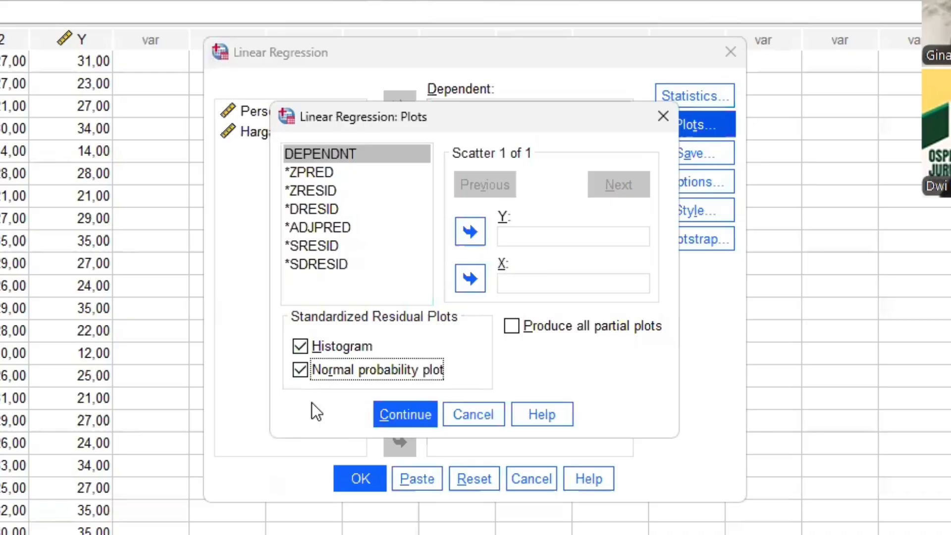
{"action": "left_click", "coordinate": [403, 414]}
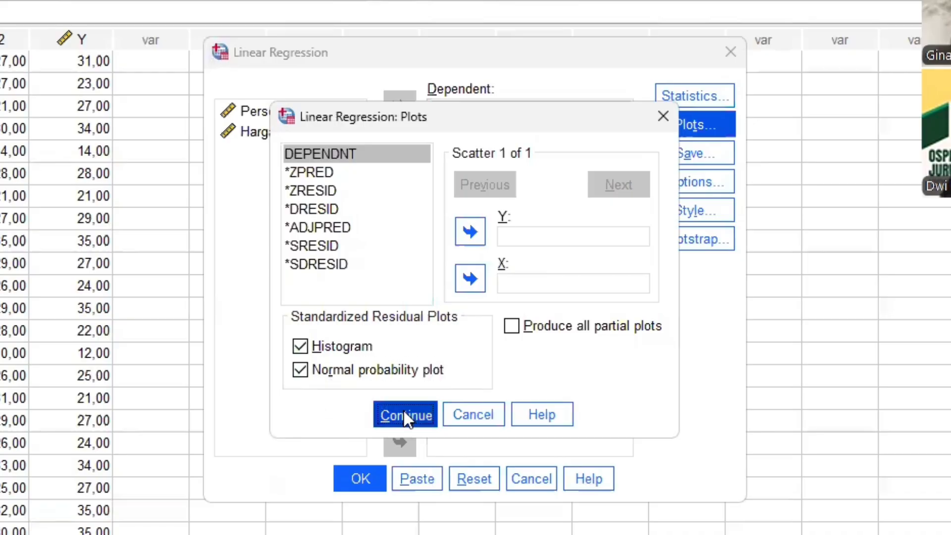
{"action": "left_click", "coordinate": [358, 480]}
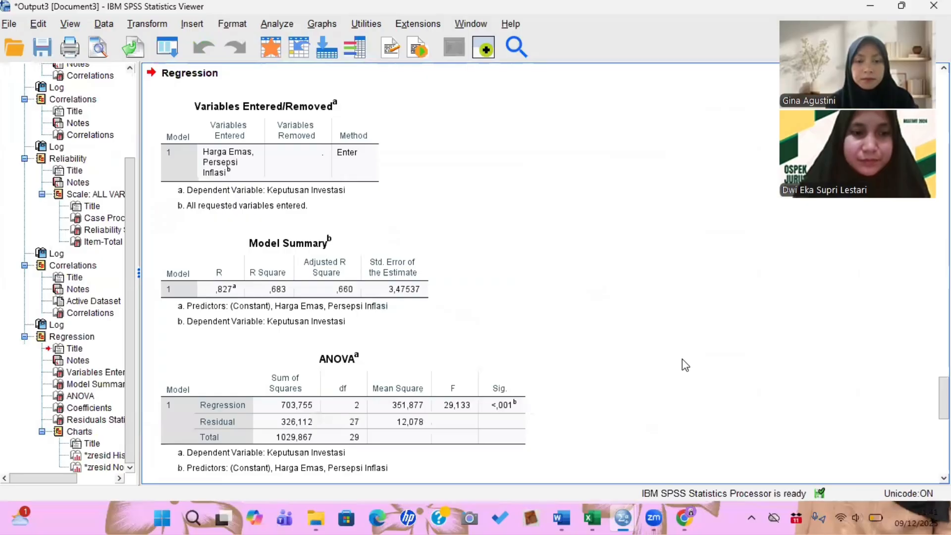
{"action": "scroll", "coordinate": [686, 365], "scroll_direction": "down", "scroll_amount": 5}
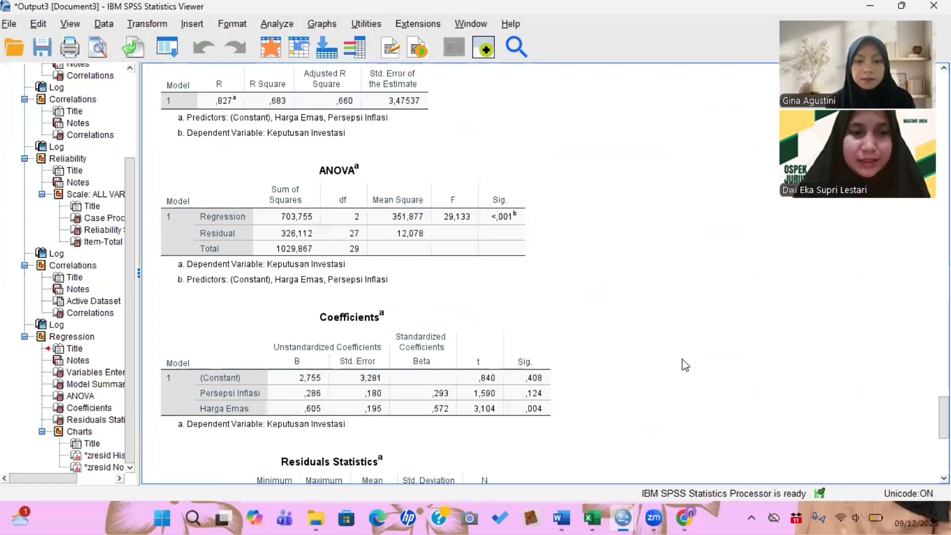
- Examine the regression output's residual statistics, histogram and normal P-P plot of standardized residuals
{"action": "scroll", "coordinate": [685, 365], "scroll_direction": "down", "scroll_amount": 15}
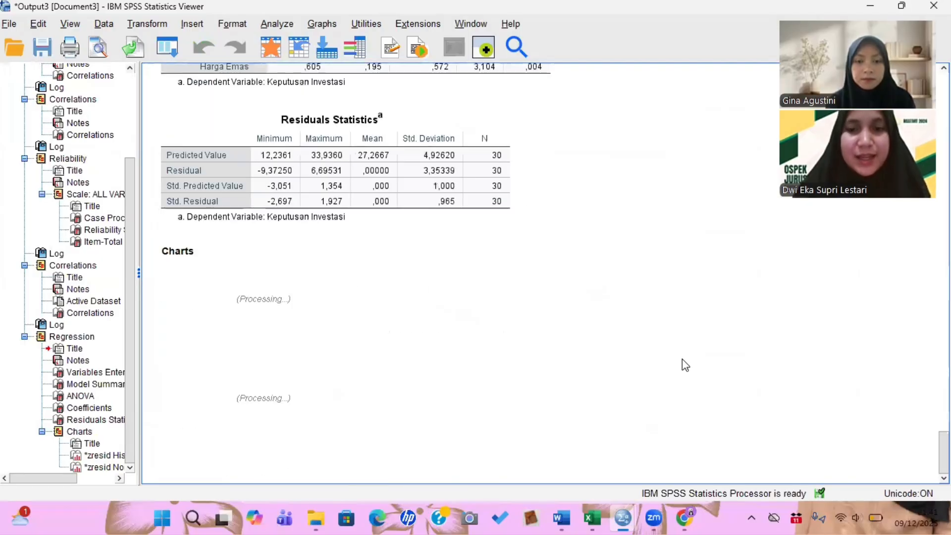
{"action": "scroll", "coordinate": [685, 365], "scroll_direction": "down", "scroll_amount": 3}
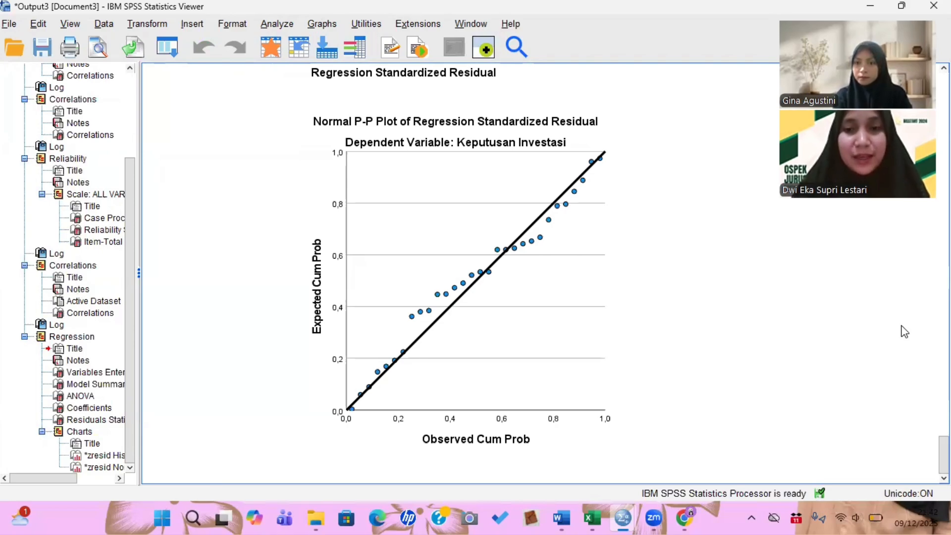
{"action": "left_click", "coordinate": [751, 293]}
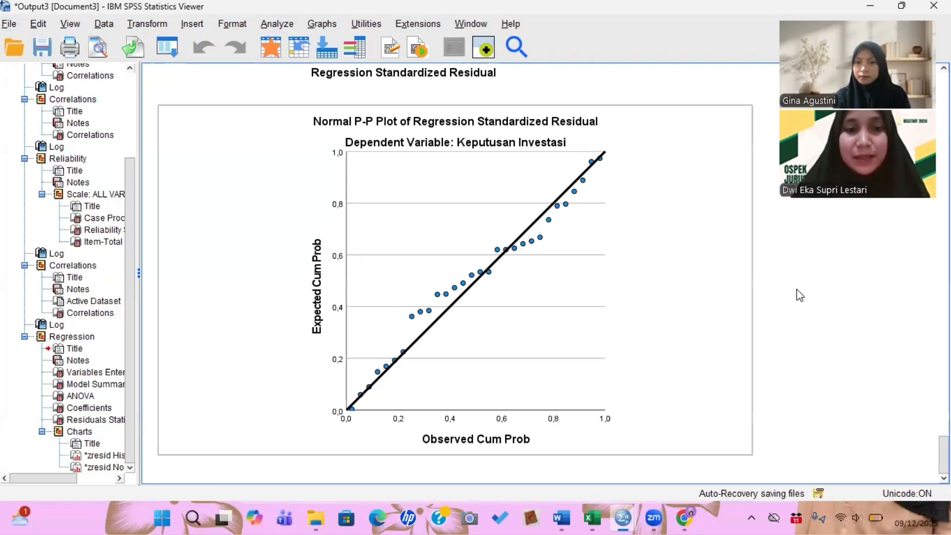
{"action": "scroll", "coordinate": [800, 295], "scroll_direction": "up", "scroll_amount": 3}
{"action": "scroll", "coordinate": [800, 295], "scroll_direction": "up", "scroll_amount": 4}
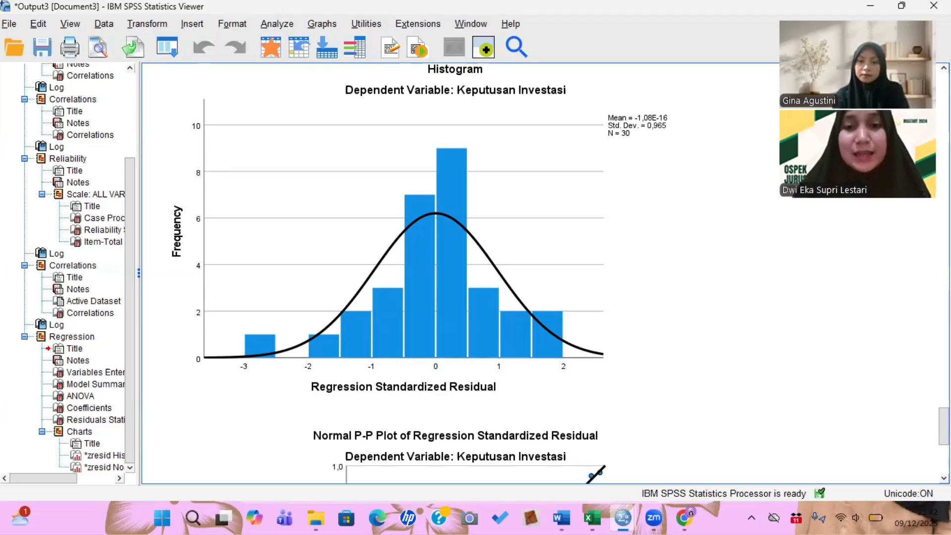
{"action": "scroll", "coordinate": [786, 397], "scroll_direction": "down", "scroll_amount": 5}
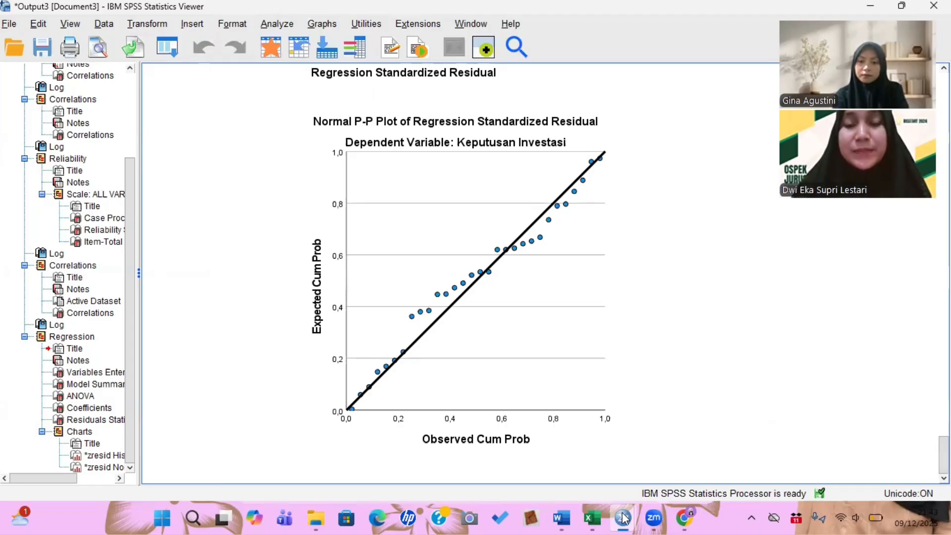
- Rerun the linear regression from the Data Editor, saving the unstandardized residuals as a new variable
{"action": "mouse_move", "coordinate": [624, 518]}
{"action": "left_click", "coordinate": [773, 441]}
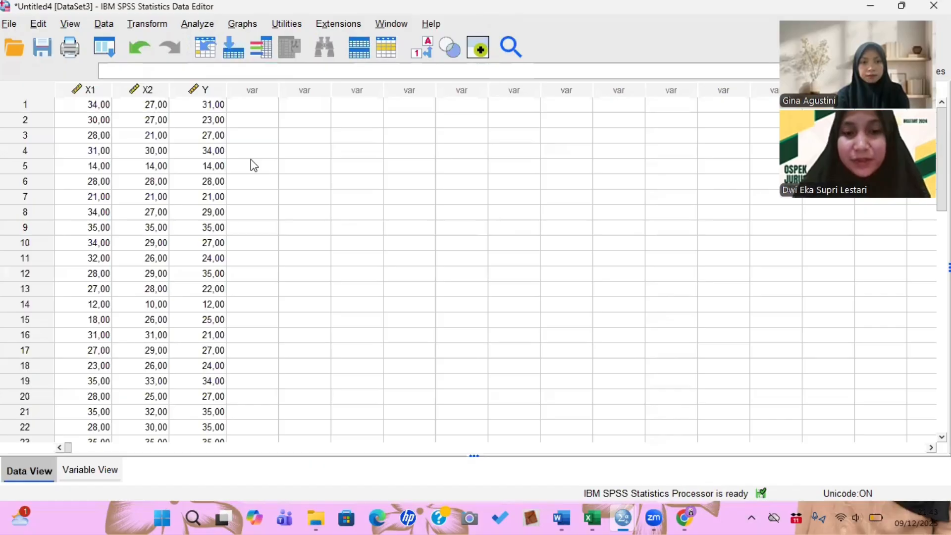
{"action": "left_click", "coordinate": [100, 477]}
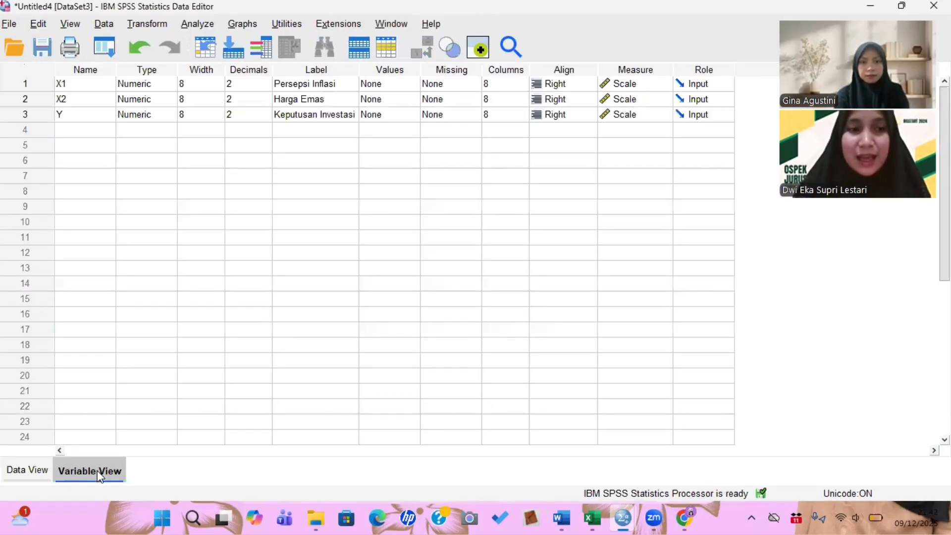
{"action": "left_click", "coordinate": [46, 477]}
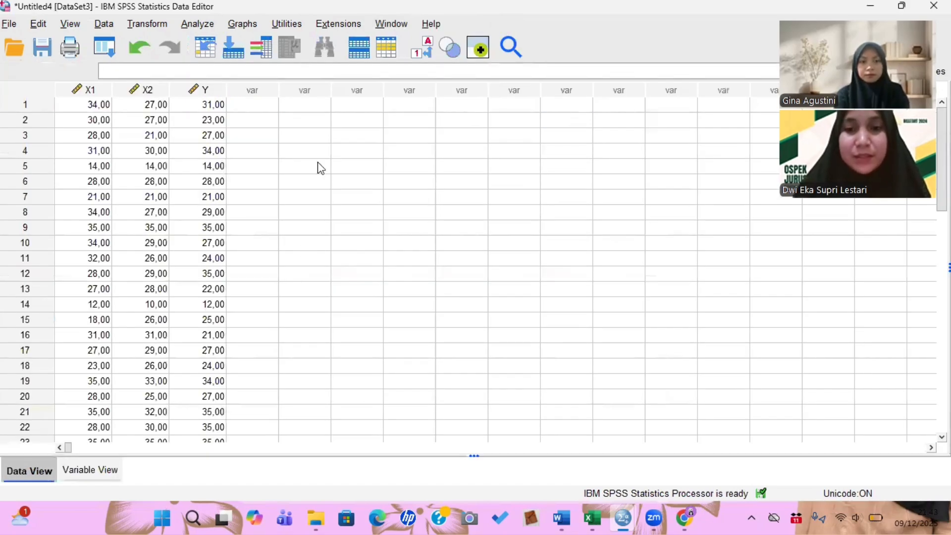
{"action": "left_click", "coordinate": [194, 25]}
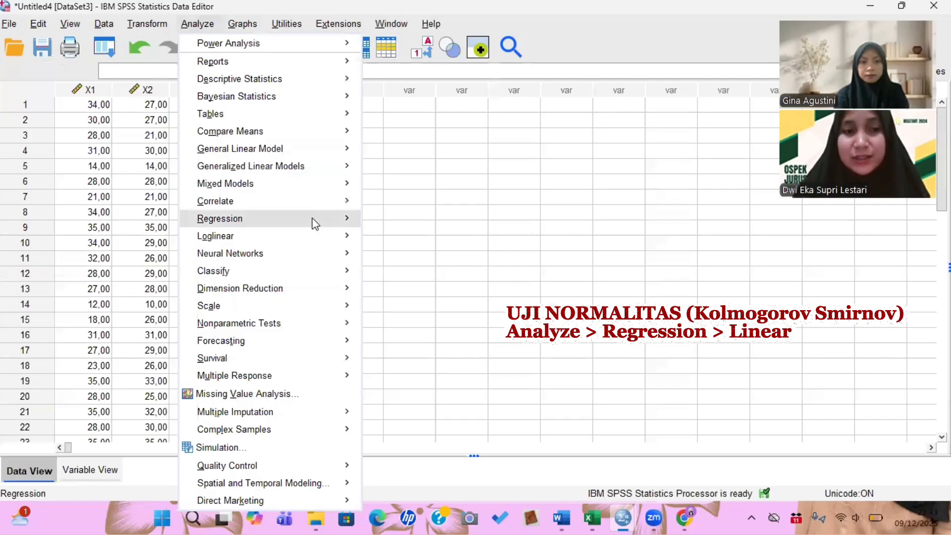
{"action": "mouse_move", "coordinate": [338, 219]}
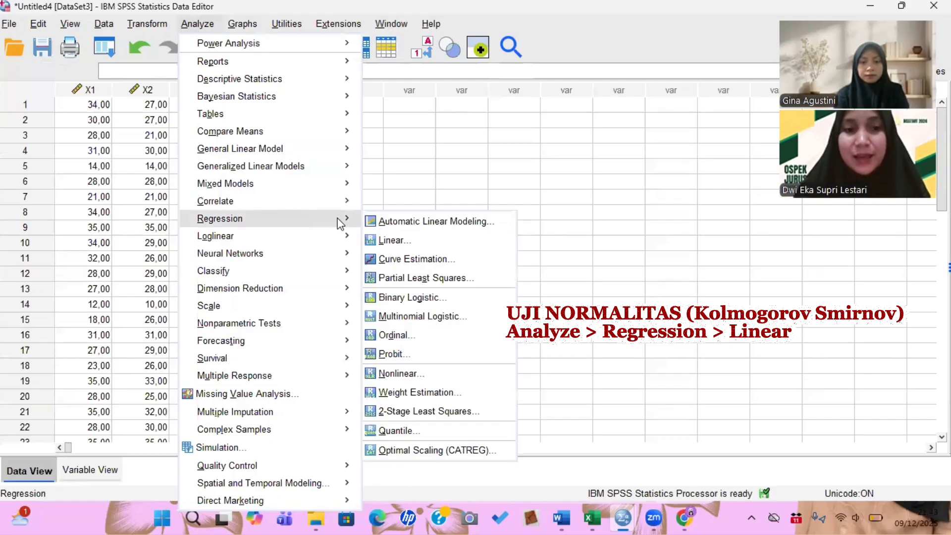
{"action": "left_click", "coordinate": [393, 241]}
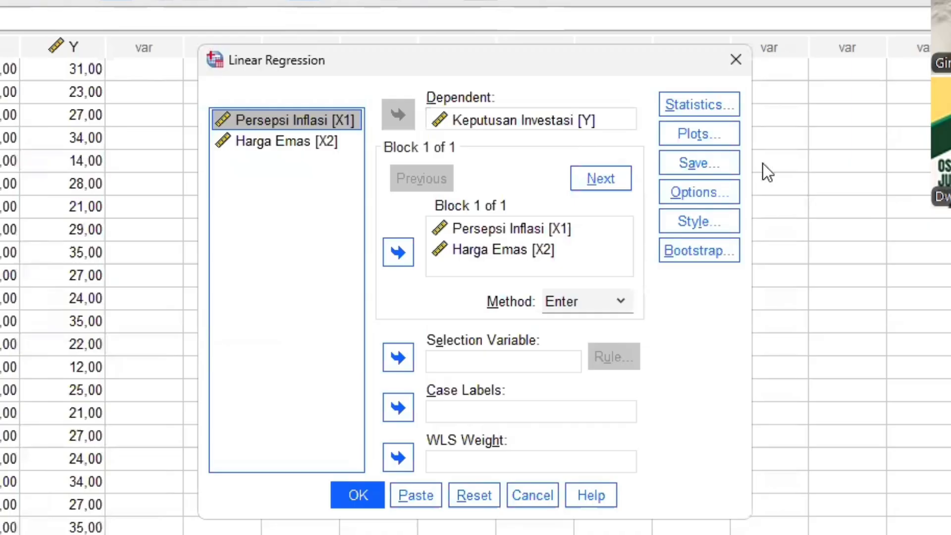
{"action": "left_click", "coordinate": [707, 162]}
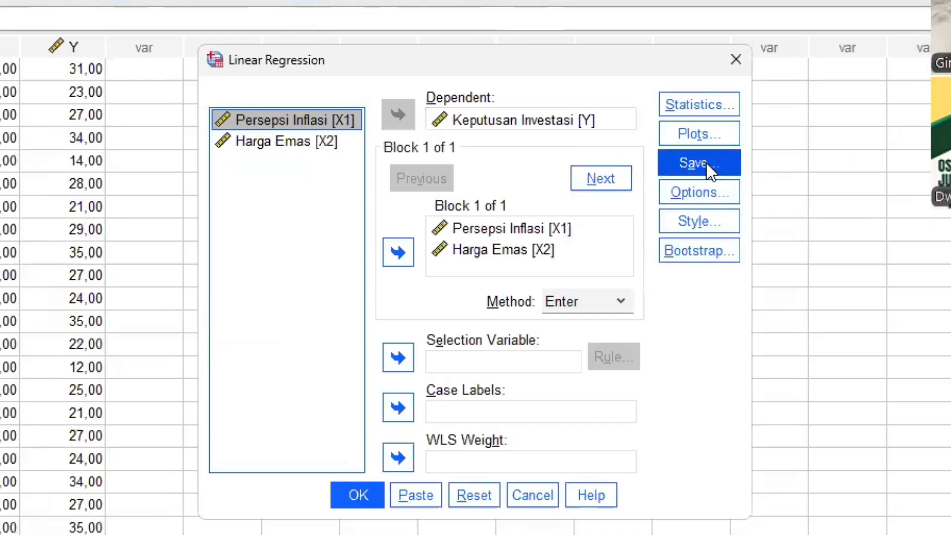
{"action": "left_click", "coordinate": [707, 162]}
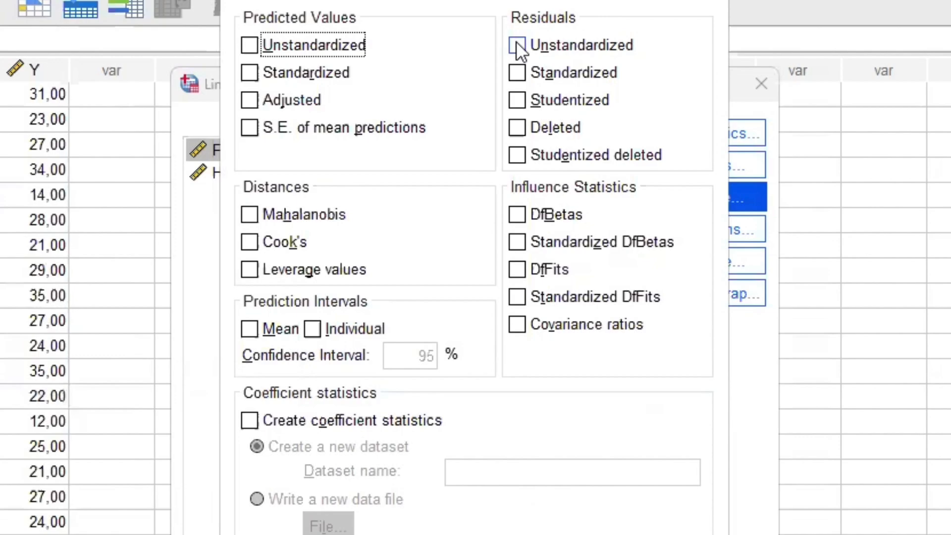
{"action": "left_click", "coordinate": [516, 44]}
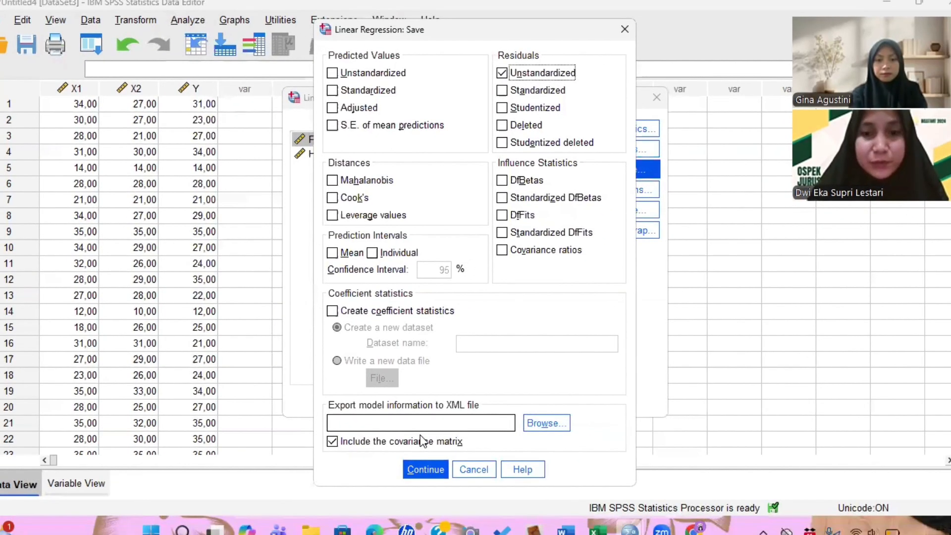
{"action": "key", "text": "Return"}
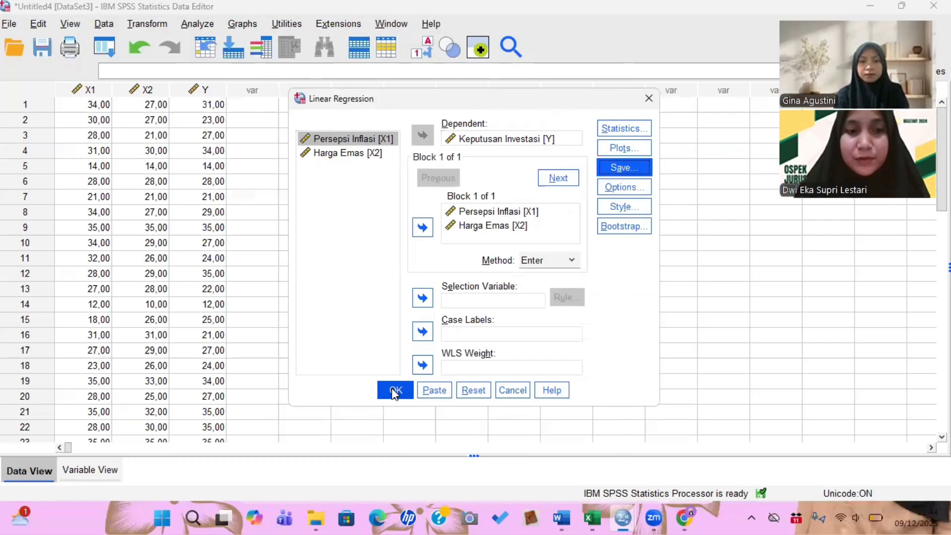
{"action": "left_click", "coordinate": [392, 402]}
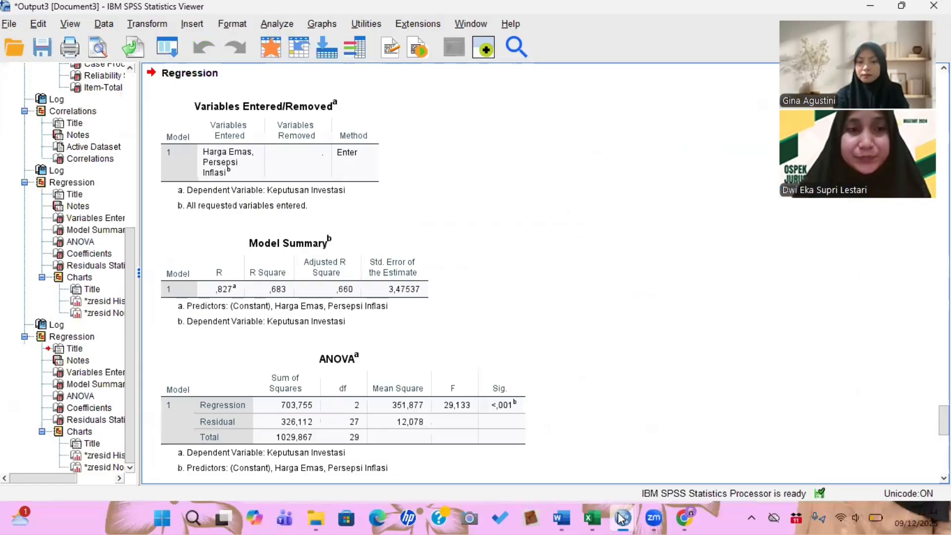
- Run a One-Sample Kolmogorov-Smirnov normality test on the Unstandardized Residual variable
{"action": "mouse_move", "coordinate": [622, 518]}
{"action": "left_click", "coordinate": [465, 436]}
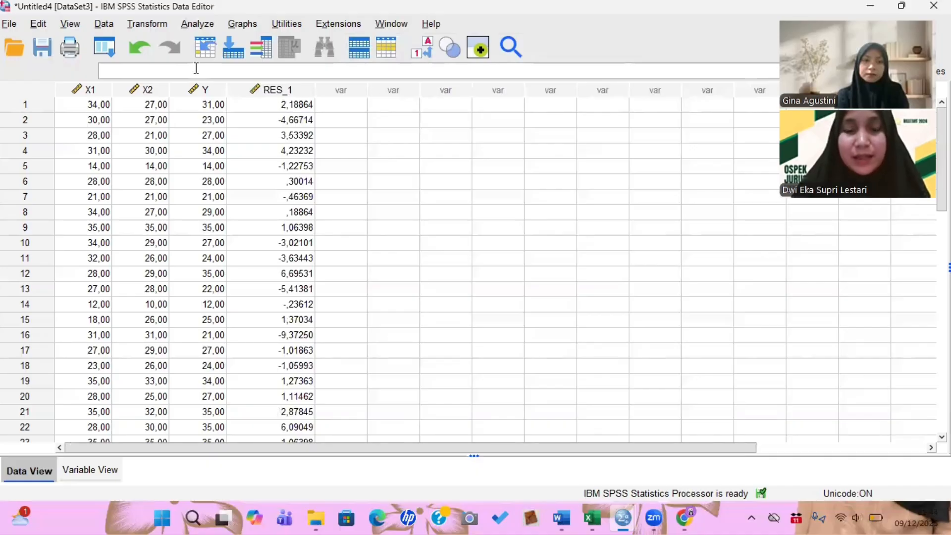
{"action": "left_click", "coordinate": [210, 28]}
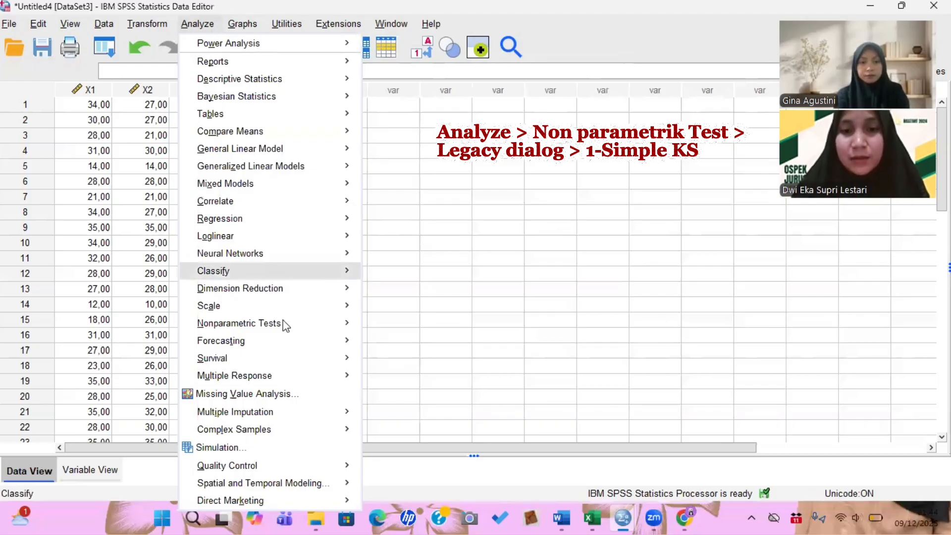
{"action": "mouse_move", "coordinate": [286, 325]}
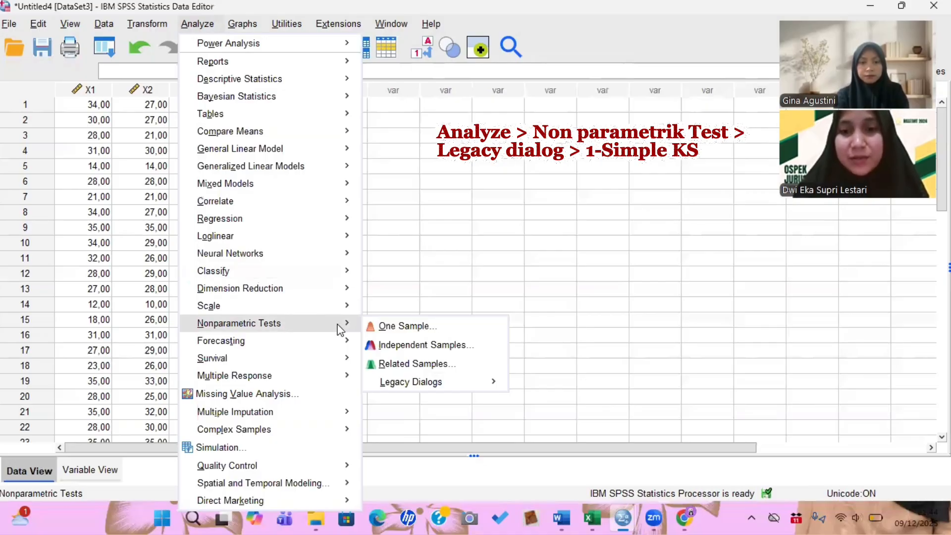
{"action": "mouse_move", "coordinate": [473, 387]}
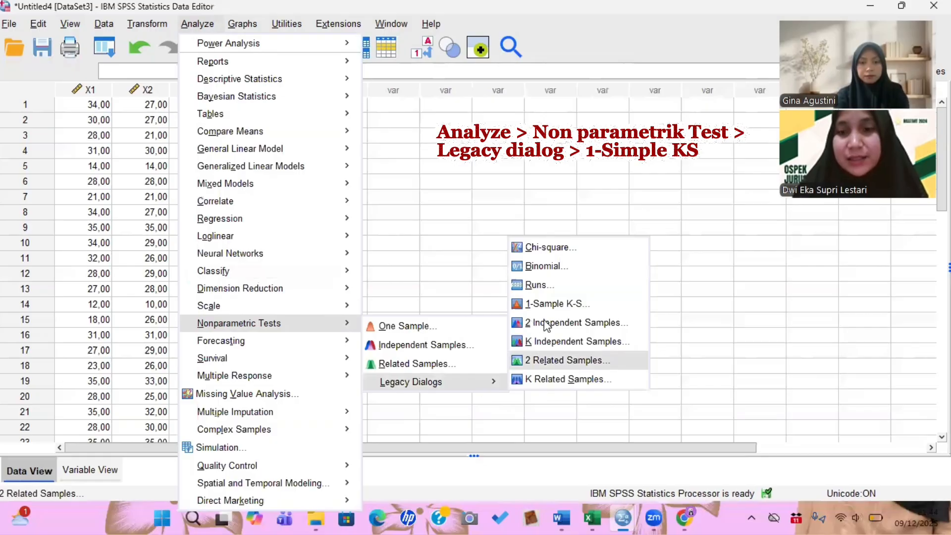
{"action": "left_click", "coordinate": [575, 305]}
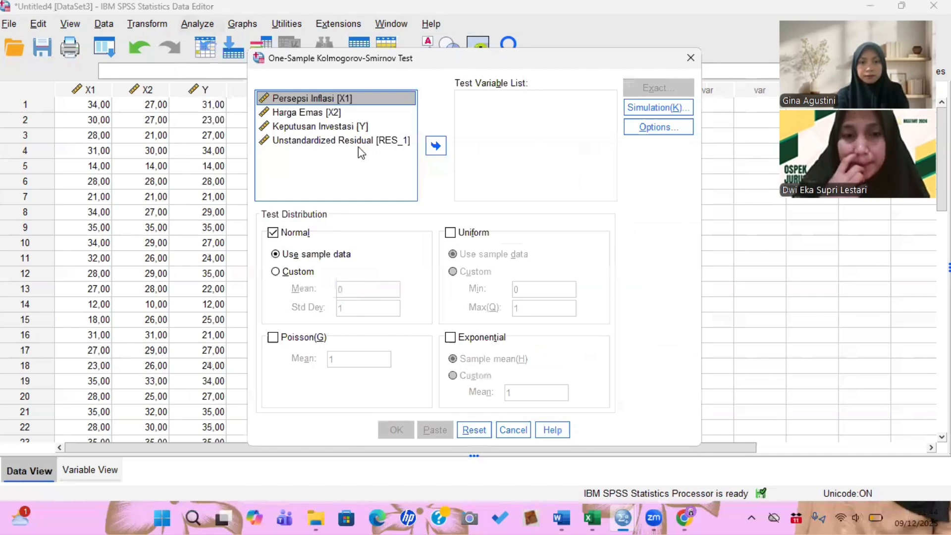
{"action": "left_click", "coordinate": [386, 141]}
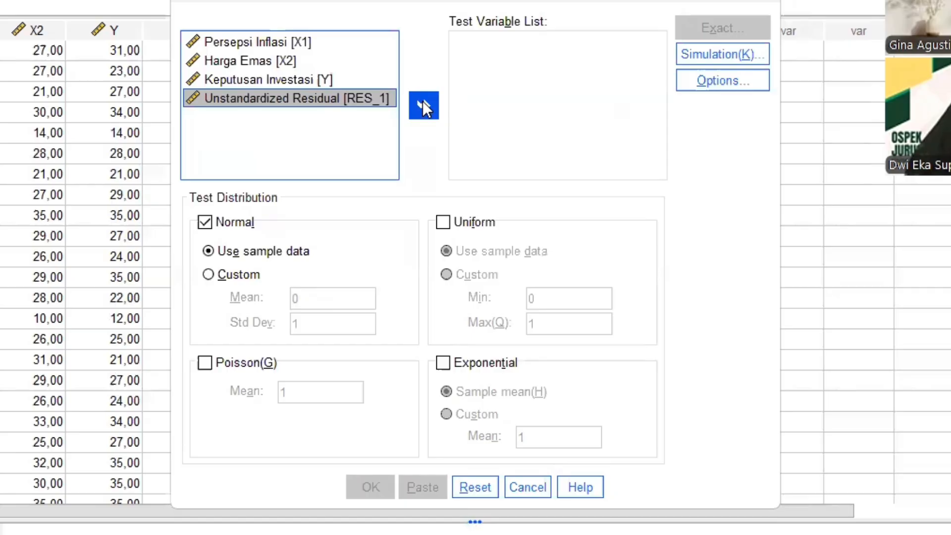
{"action": "left_click", "coordinate": [423, 101]}
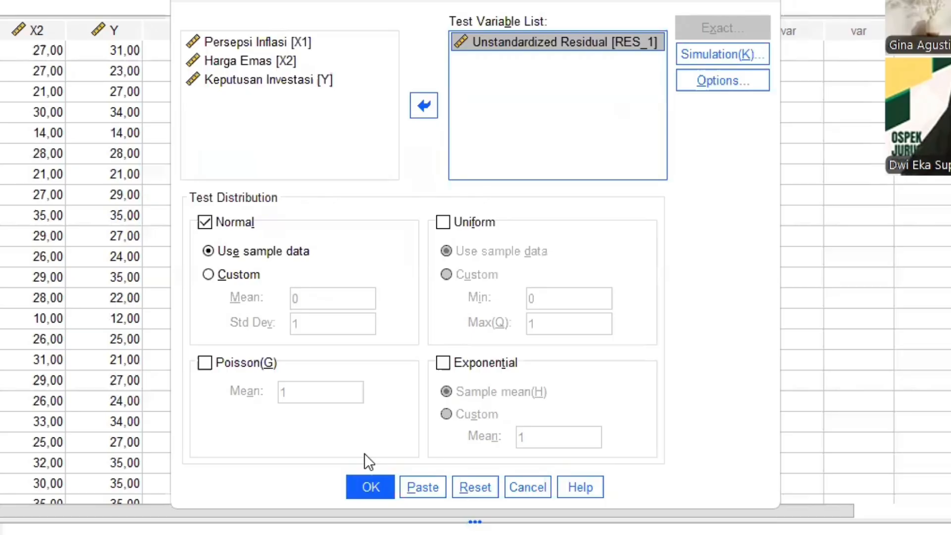
{"action": "left_click", "coordinate": [374, 489]}
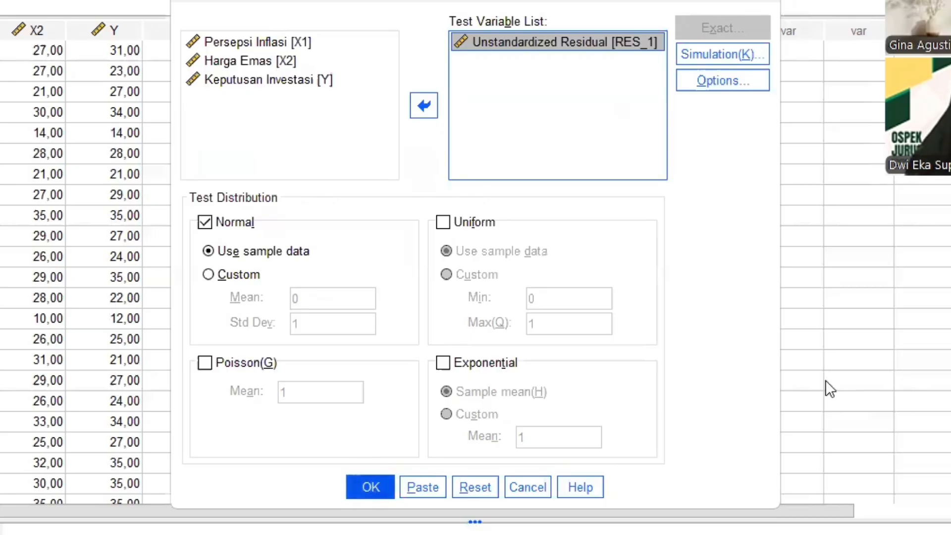